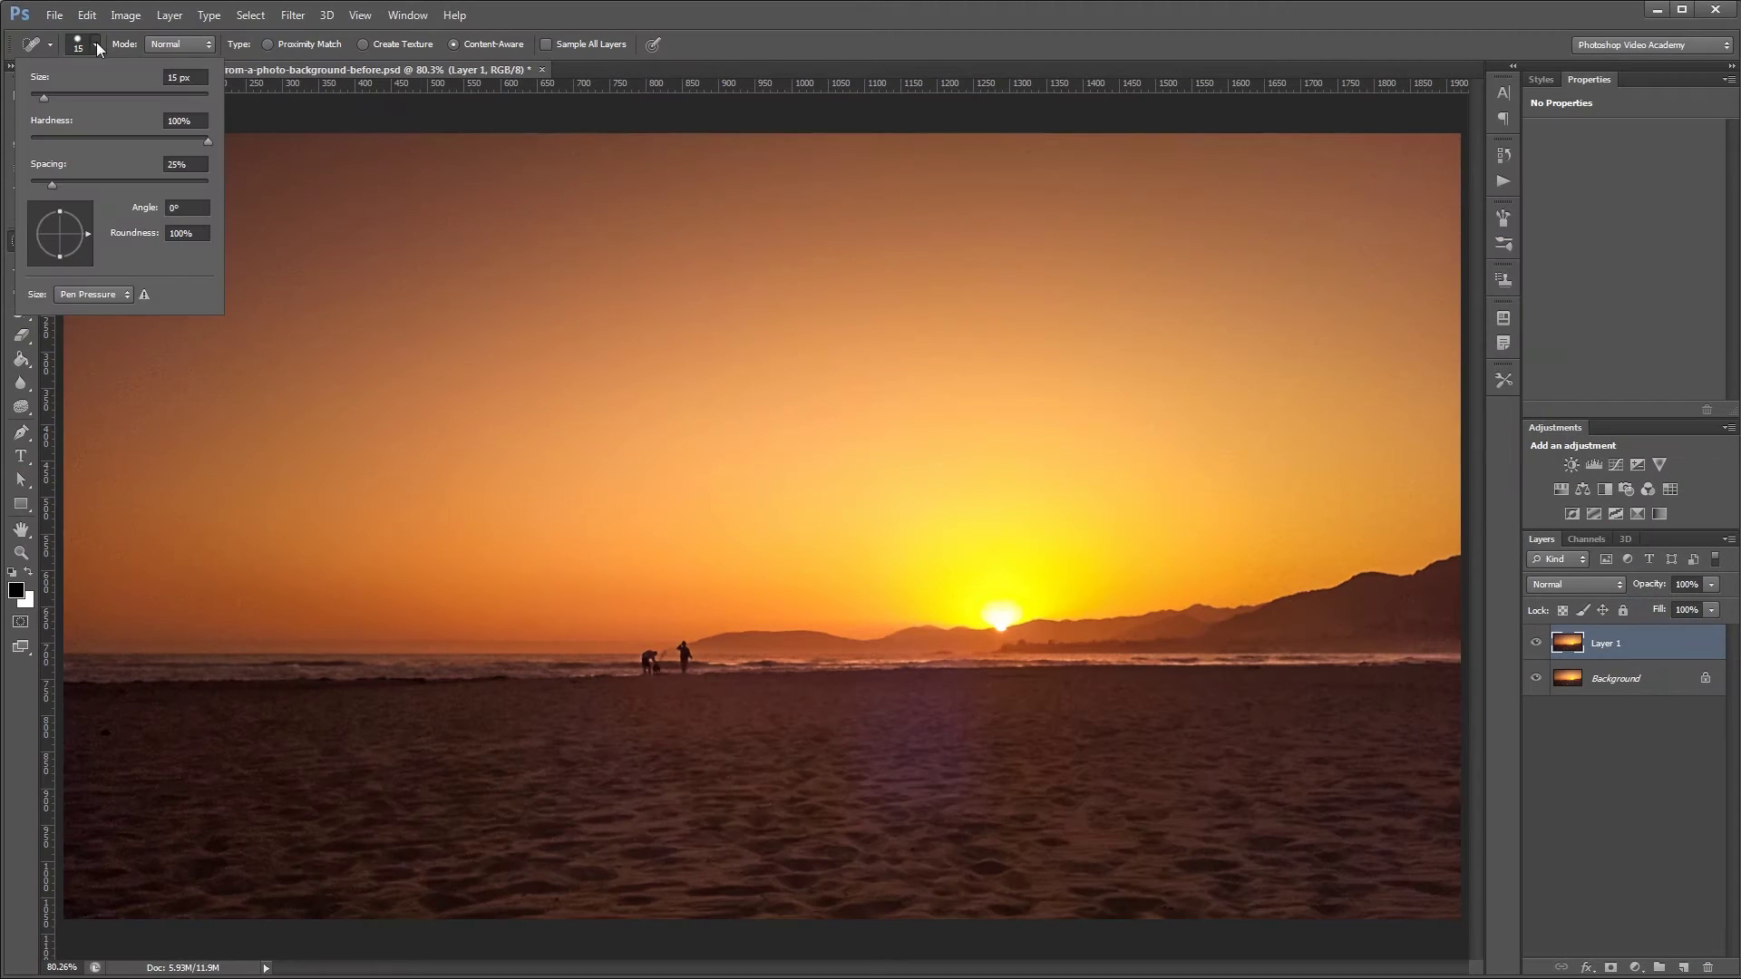
# - Enlarge the spot healing brush and heal away the standing and left figures
pyautogui.press(']')
pyautogui.scroll(5, 633, 680)
pyautogui.moveTo(839, 526); pyautogui.dragTo(852, 675)
pyautogui.moveTo(715, 585)
pyautogui.mouseDown()
pyautogui.moveTo(626, 580)
pyautogui.moveTo(605, 674)
pyautogui.mouseUp()
pyautogui.hotkey('ctrl', '0')
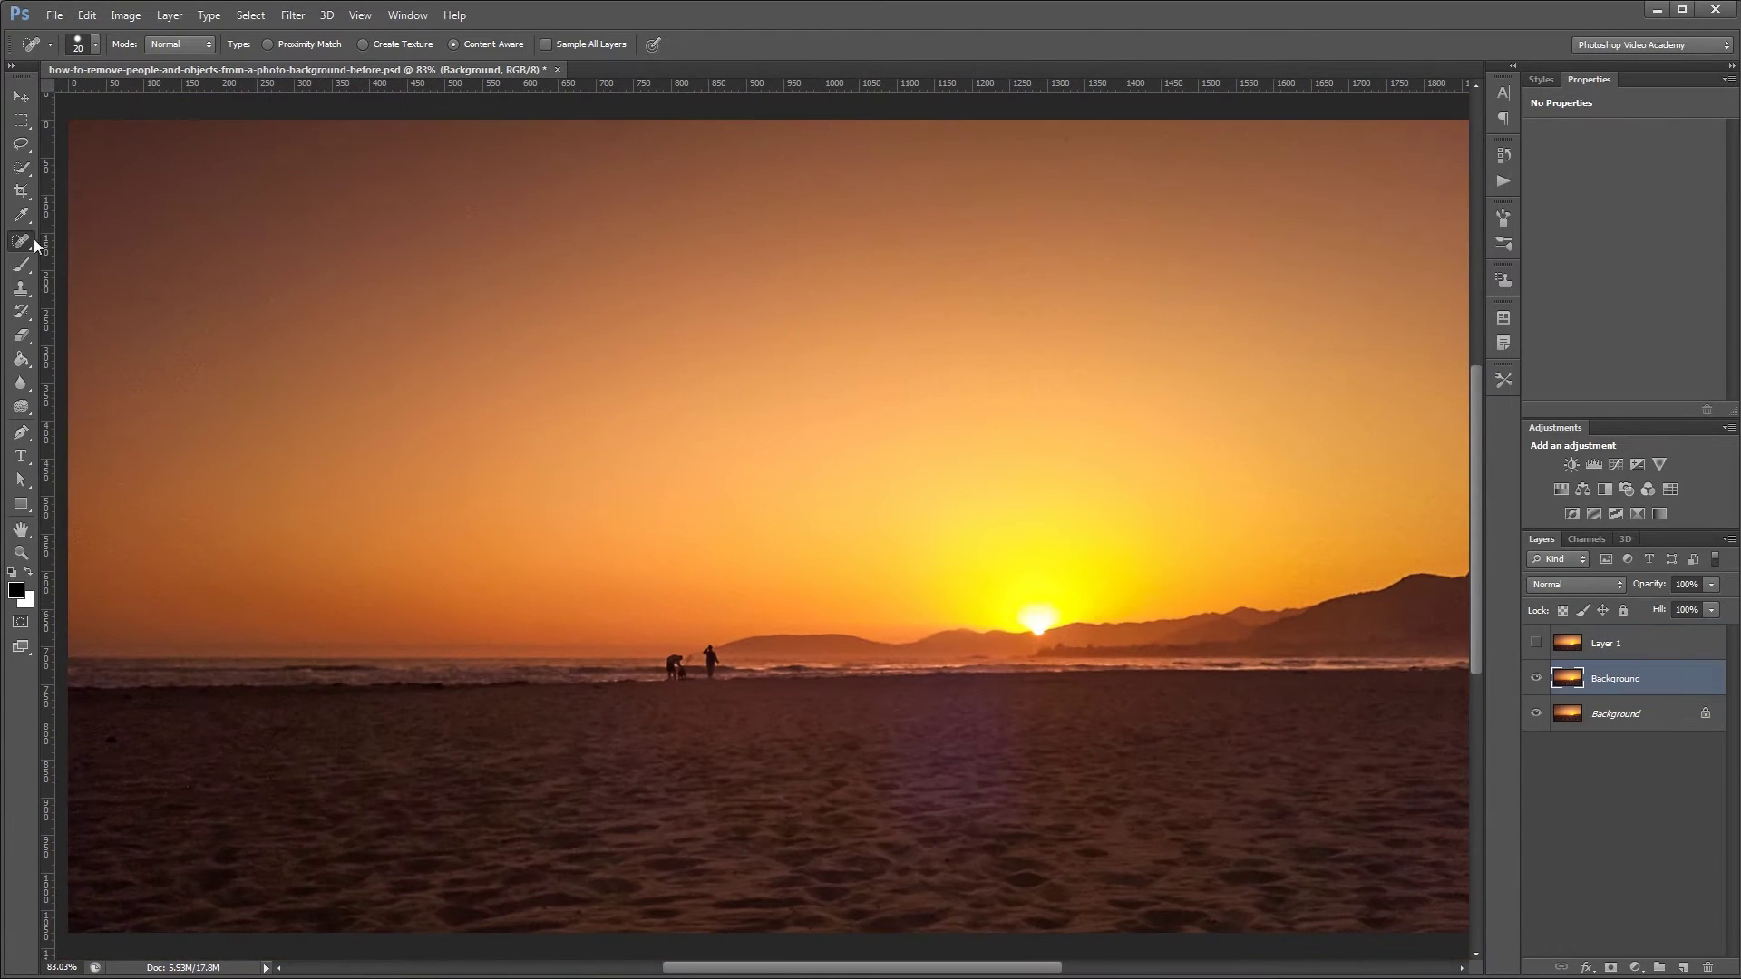
# - With the Patch Tool, outline the figures and move the patch onto clean sea
pyautogui.rightClick(34, 245)
pyautogui.click(121, 274)
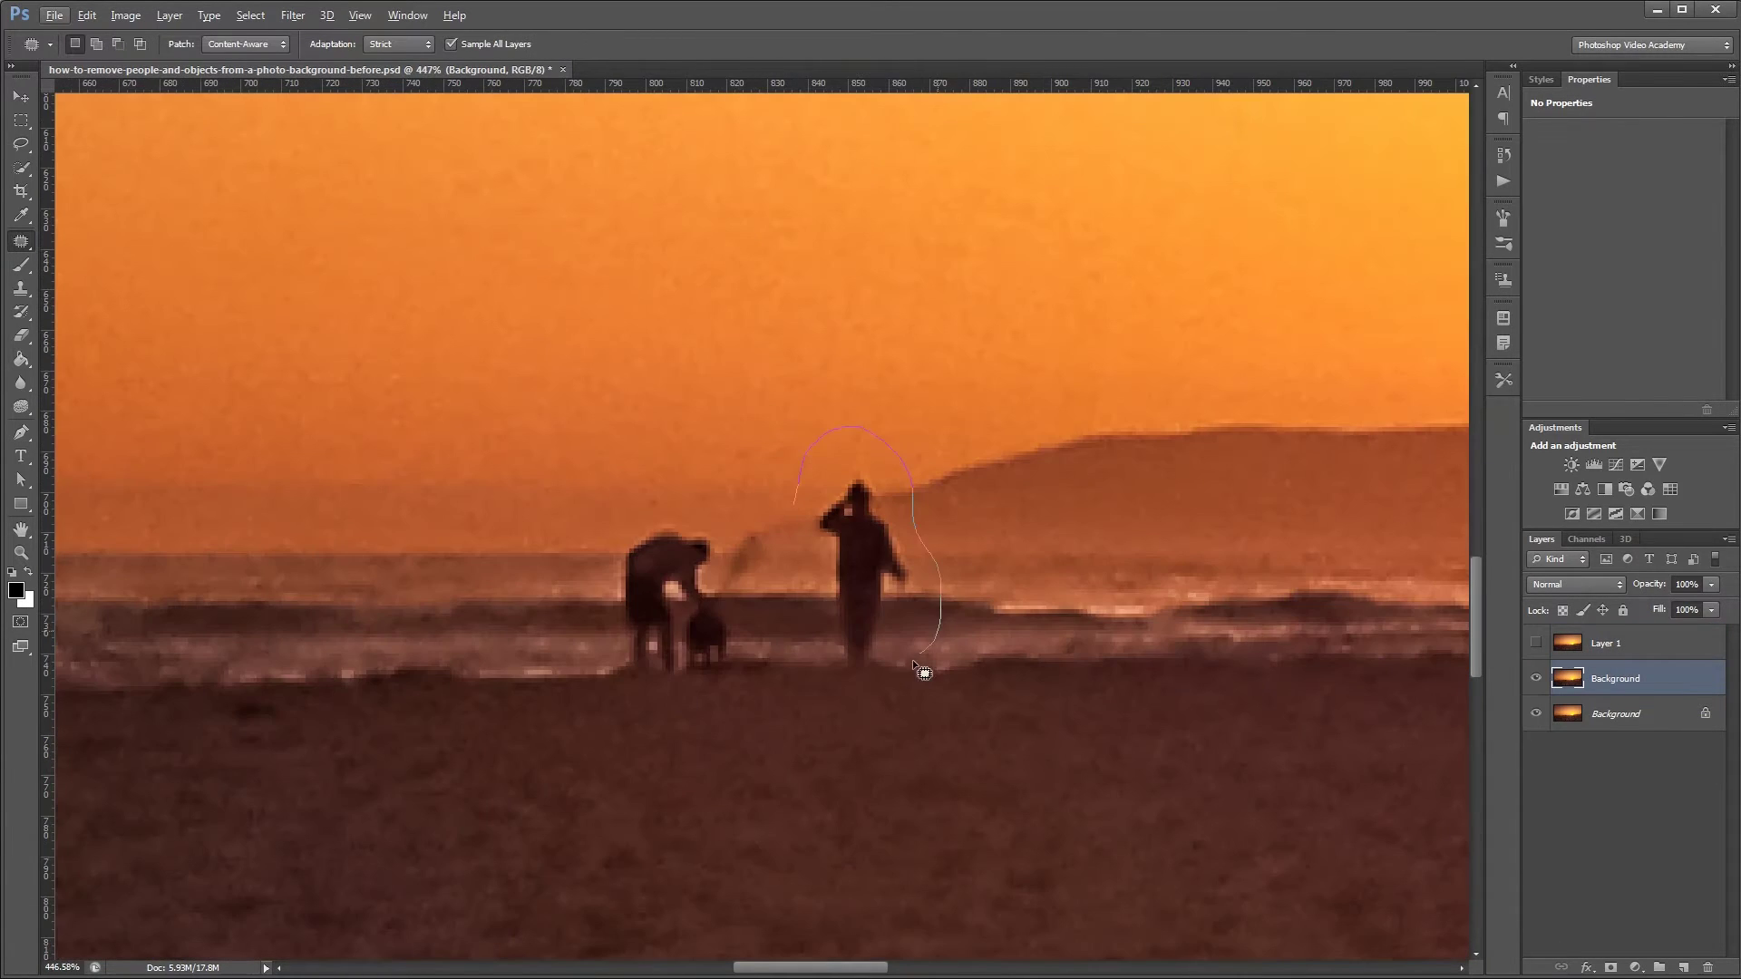
pyautogui.moveTo(912, 660); pyautogui.dragTo(798, 698)
pyautogui.moveTo(807, 578); pyautogui.dragTo(350, 575)
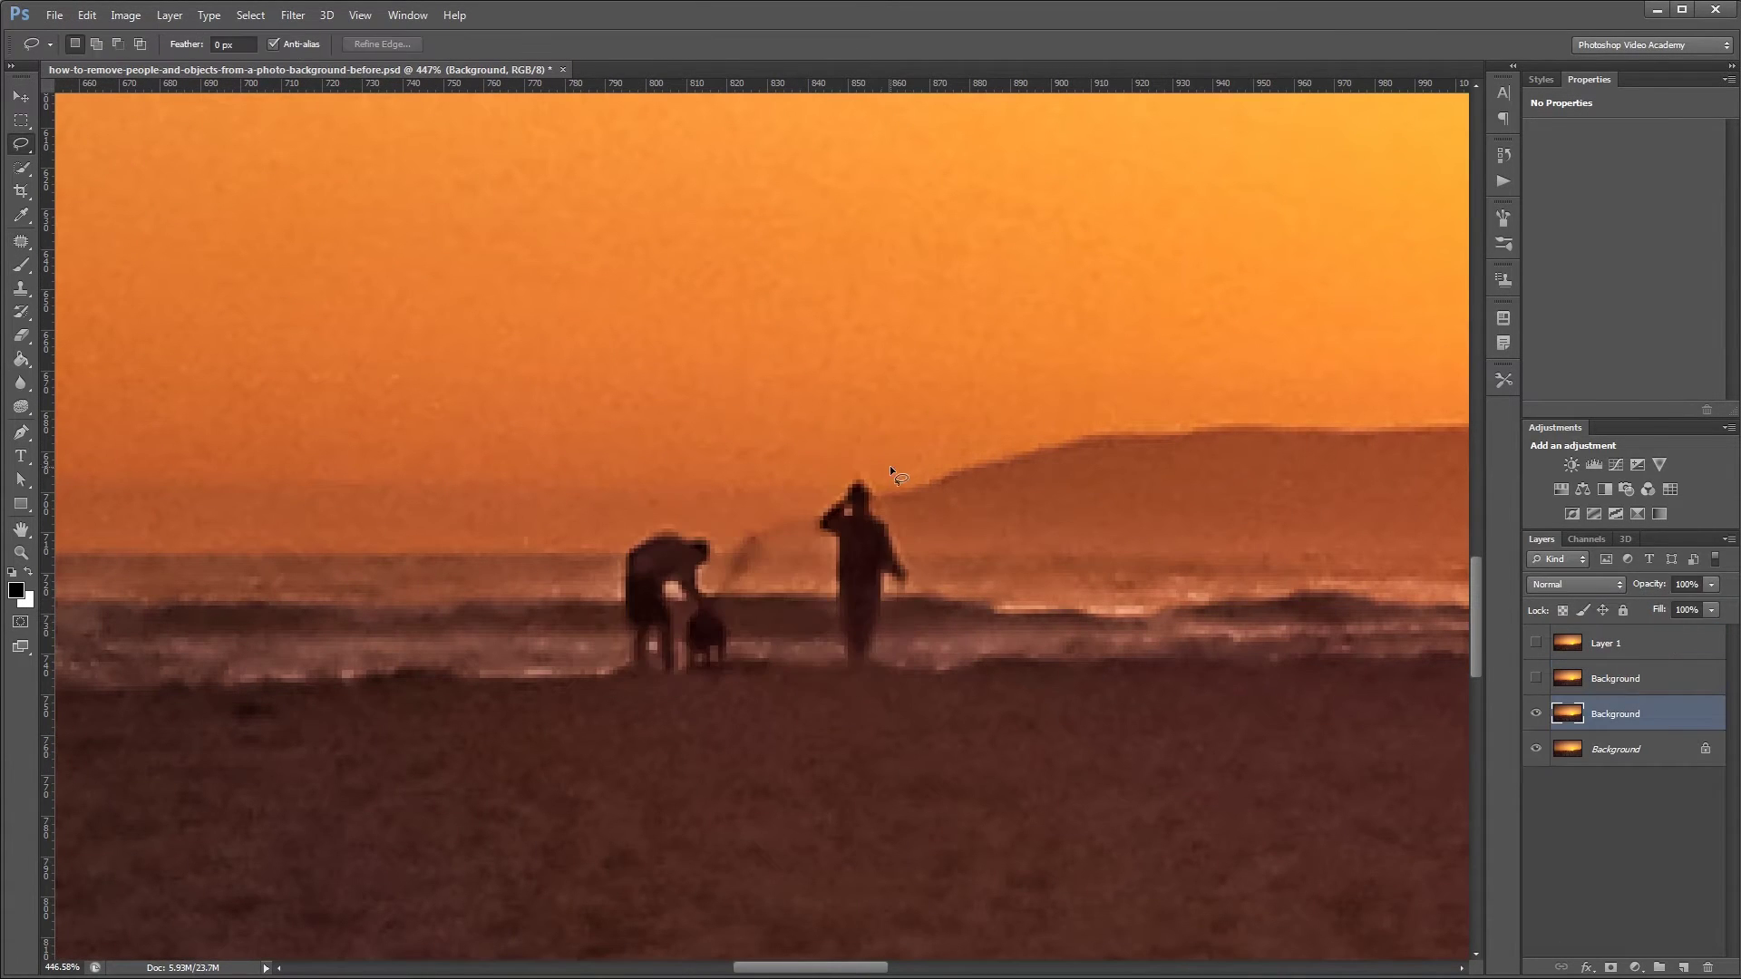
# - Select the standing figure and remove it with a Content-Aware fill
pyautogui.moveTo(889, 465); pyautogui.dragTo(873, 457)
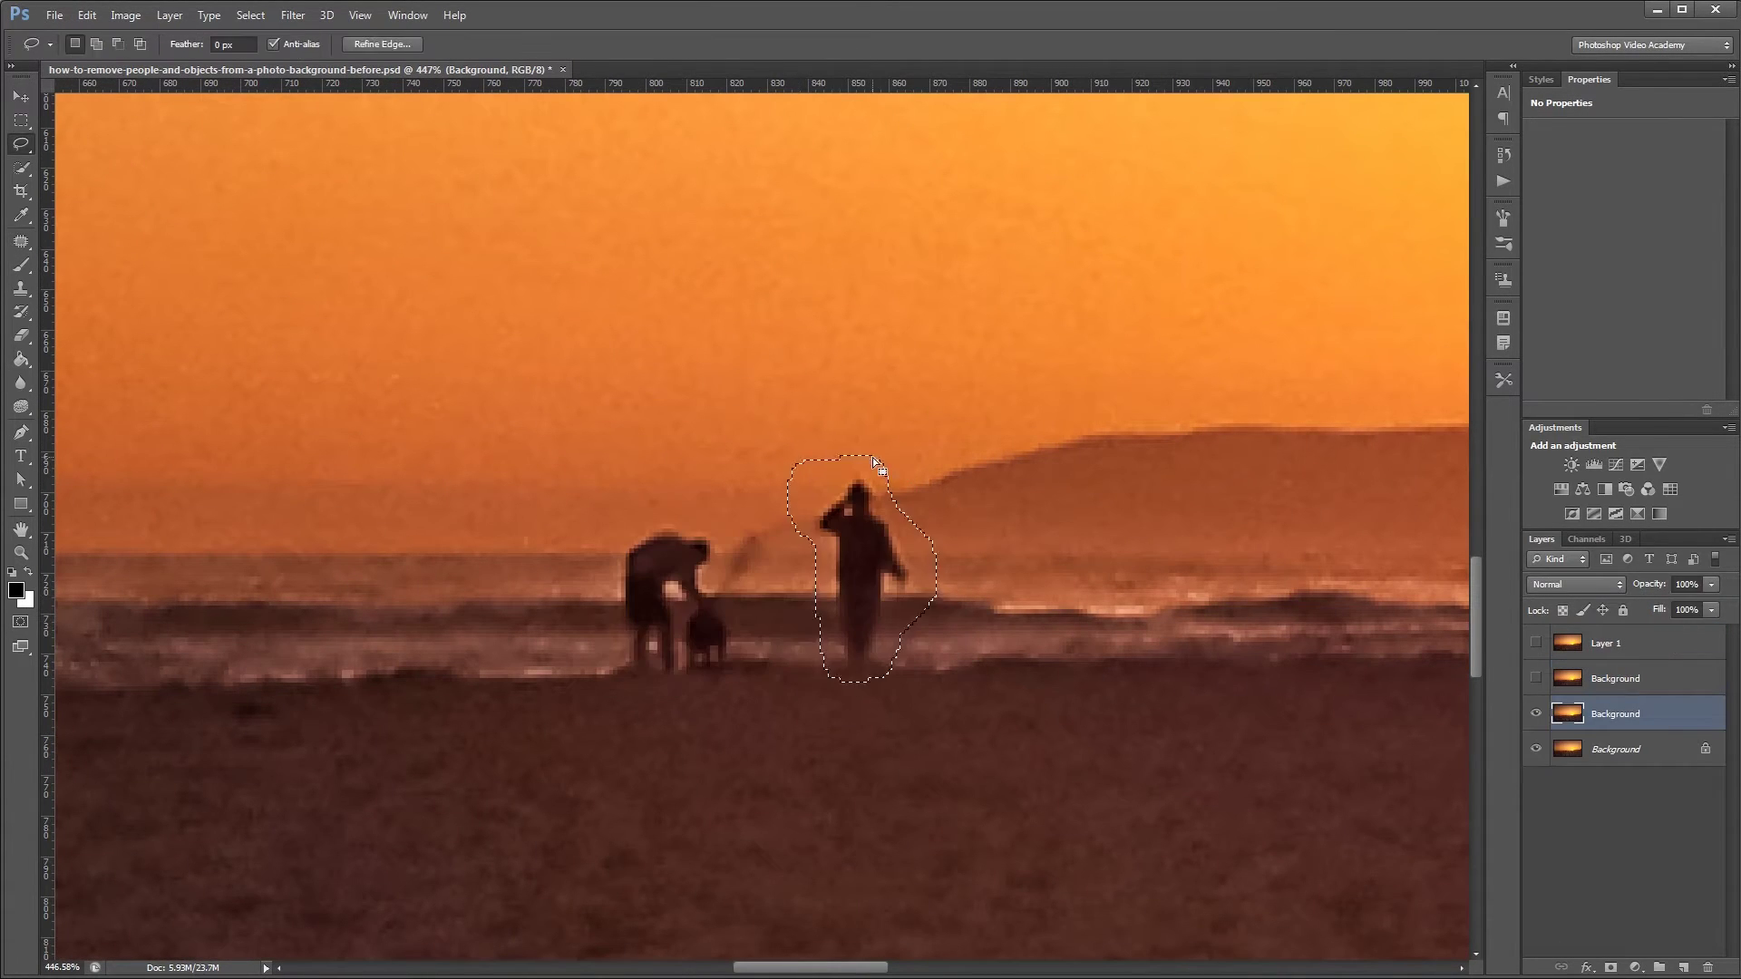
pyautogui.rightClick(851, 511)
pyautogui.click(888, 769)
pyautogui.press('Return')
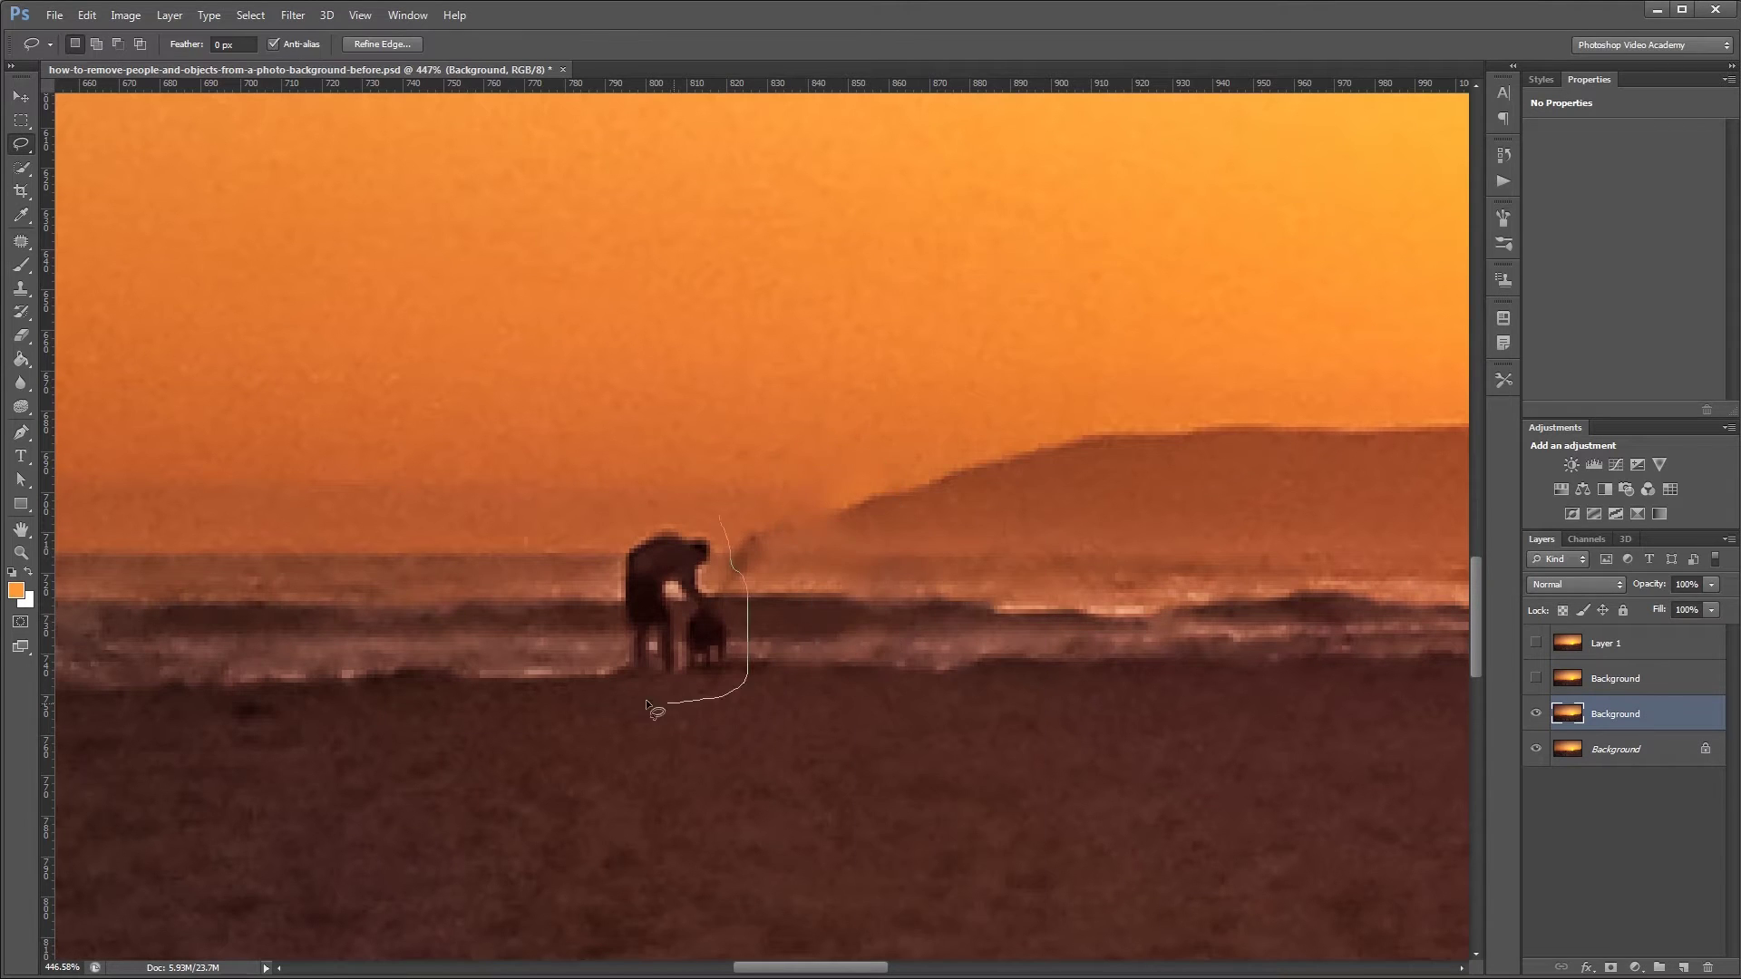
# - Clone clean sea over the bending man, dog and standing figure's body
pyautogui.rightClick(699, 528)
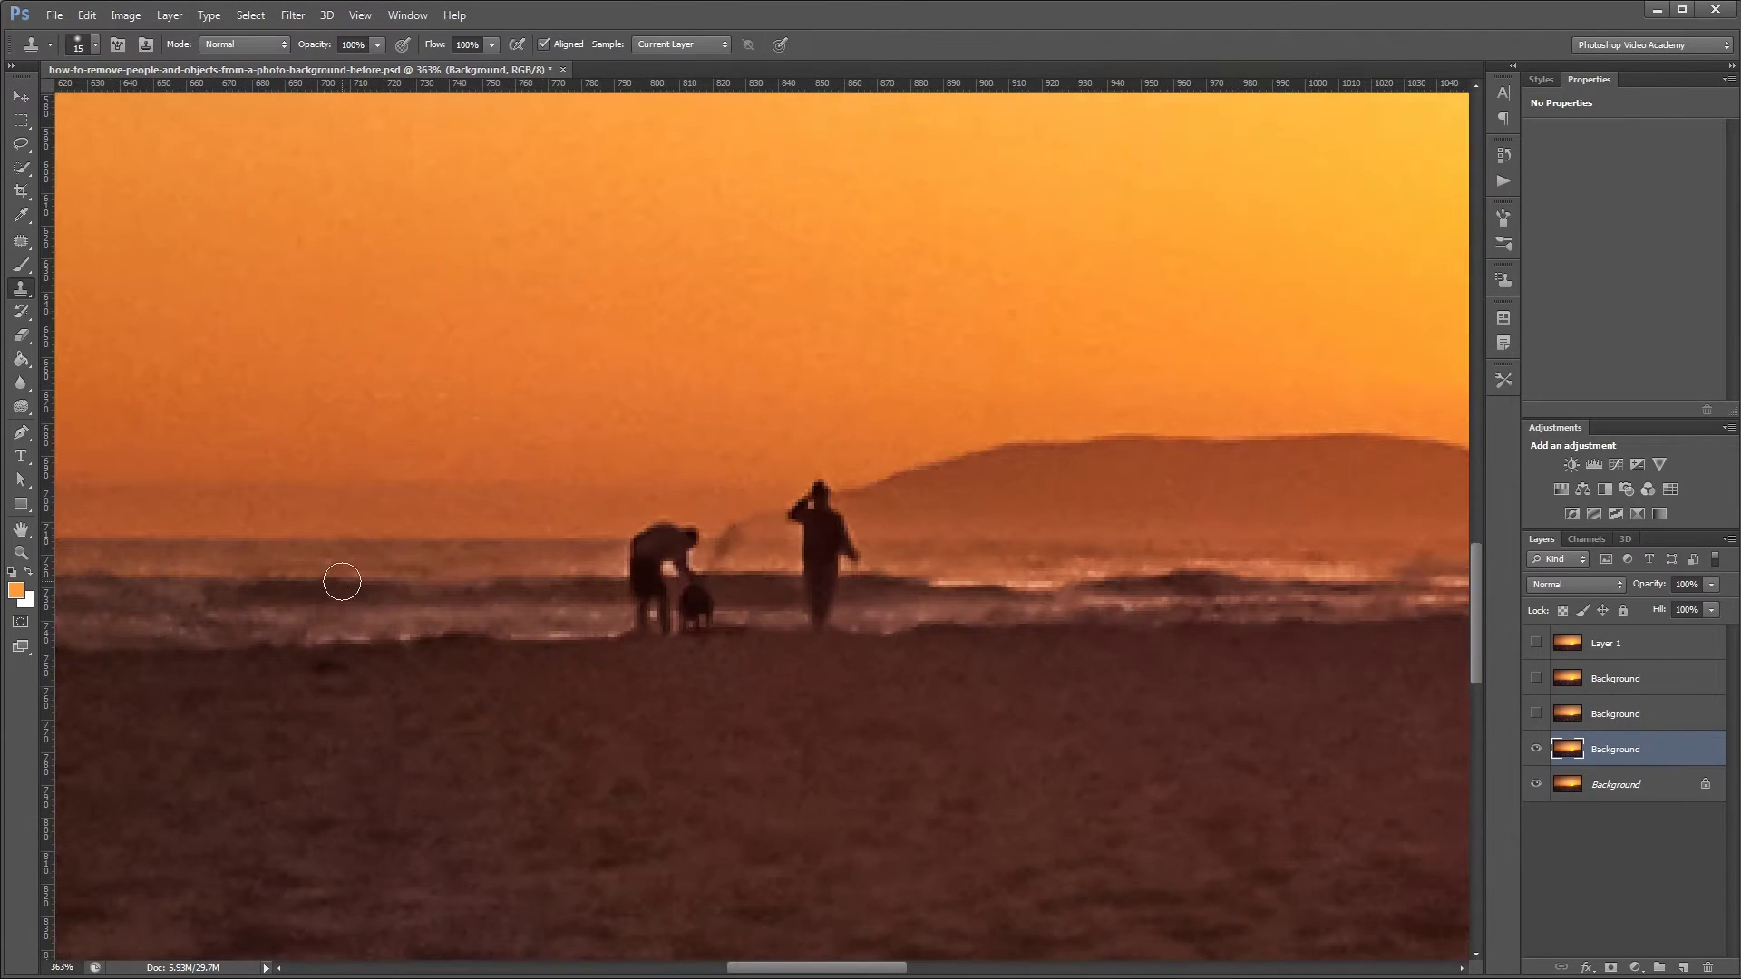
pyautogui.keyDown('alt'); pyautogui.click(342, 581); pyautogui.keyUp('alt')
pyautogui.moveTo(626, 580)
pyautogui.mouseDown()
pyautogui.moveTo(631, 621)
pyautogui.moveTo(611, 571)
pyautogui.mouseUp()
pyautogui.keyDown('alt'); pyautogui.click(994, 540); pyautogui.keyUp('alt')
pyautogui.moveTo(830, 540); pyautogui.dragTo(813, 609)
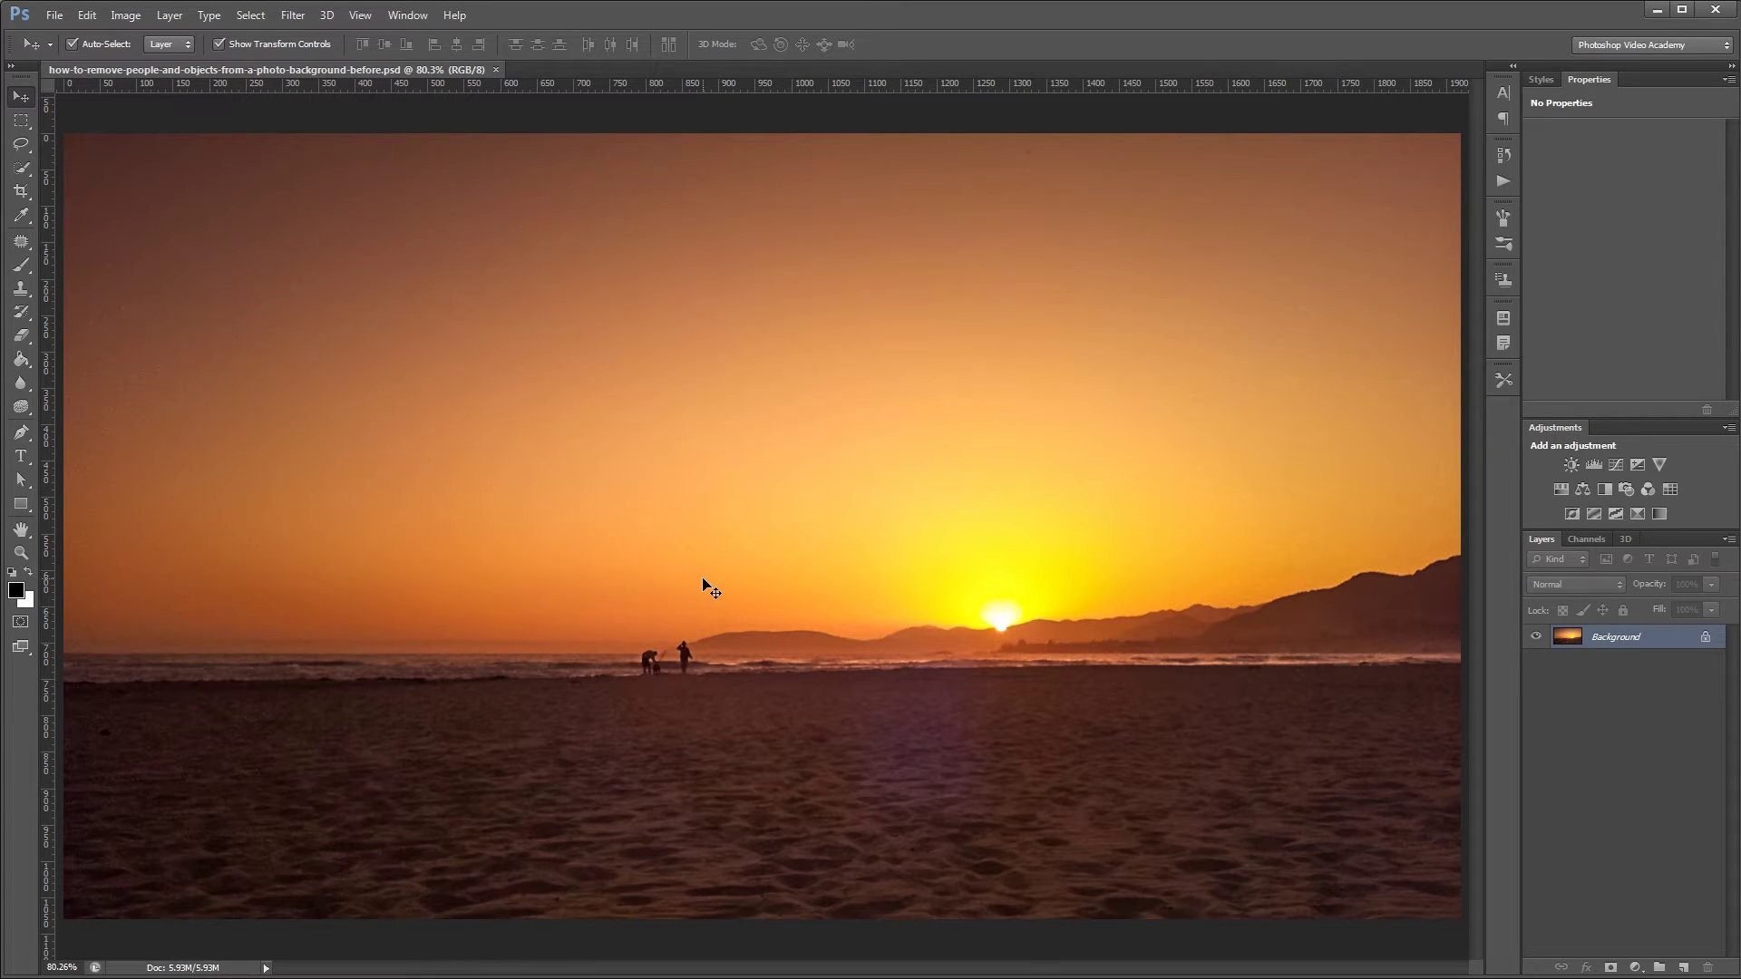
# - Duplicate the Background to Layer 1 and pick the Spot Healing Brush, keeping Content-Aware at 15 px
pyautogui.hotkey('ctrl', 'j')
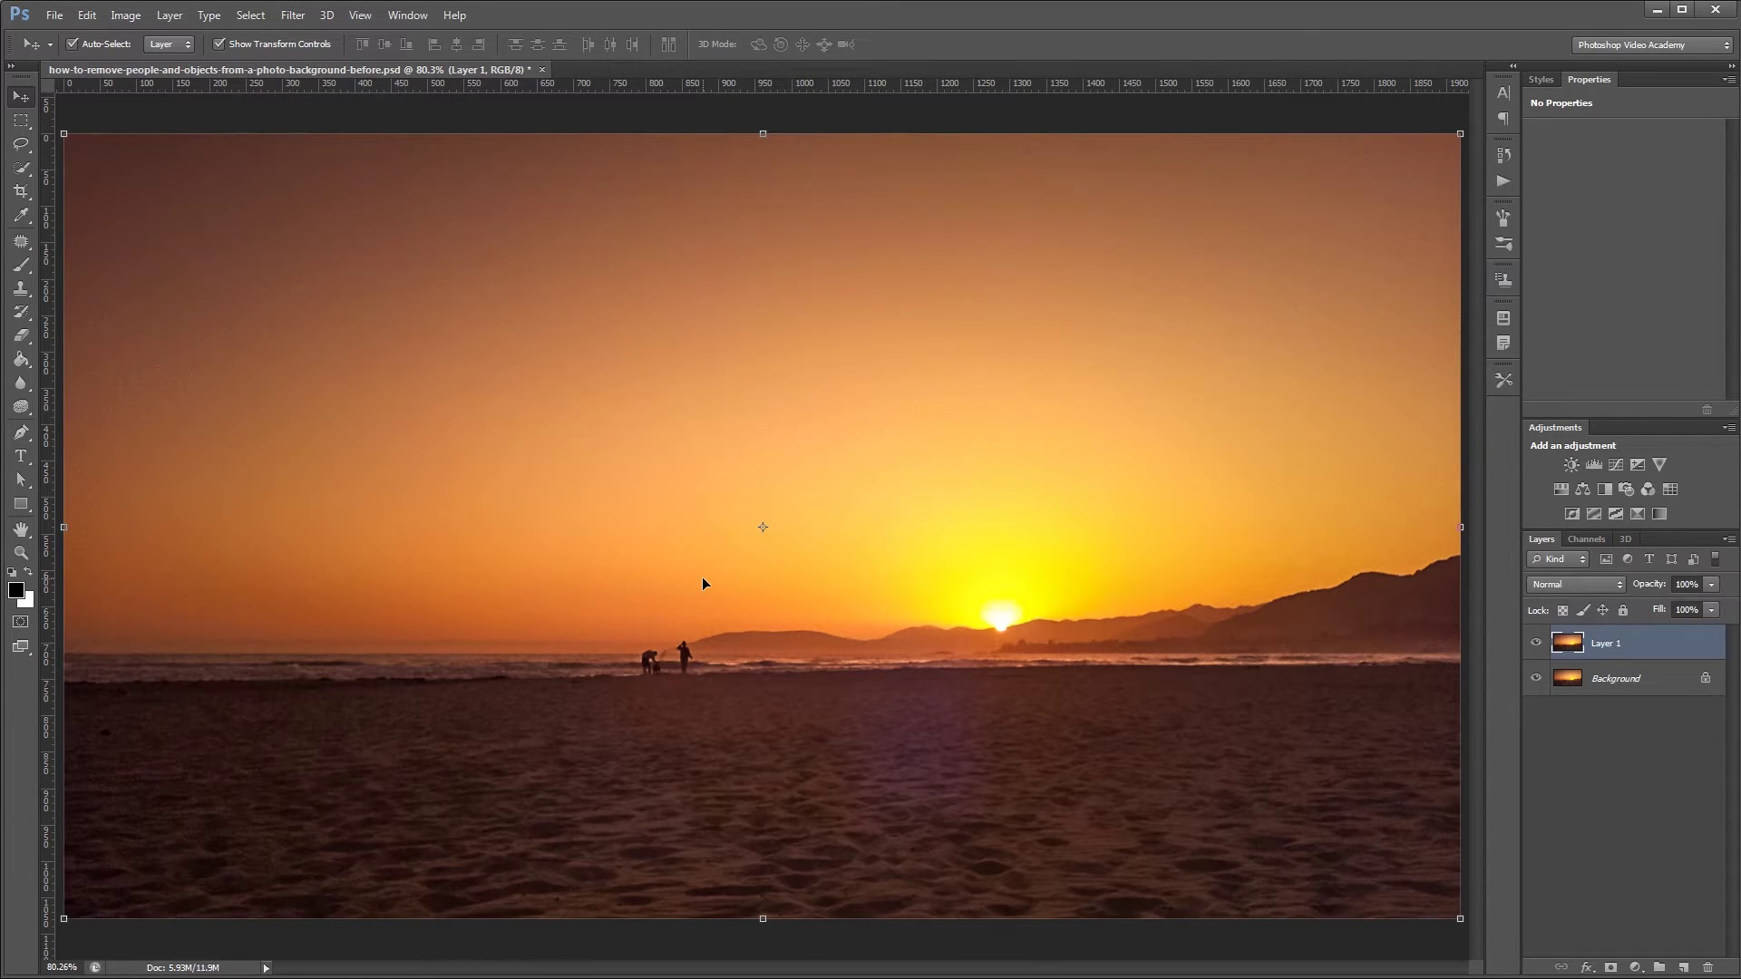
pyautogui.click(21, 241)
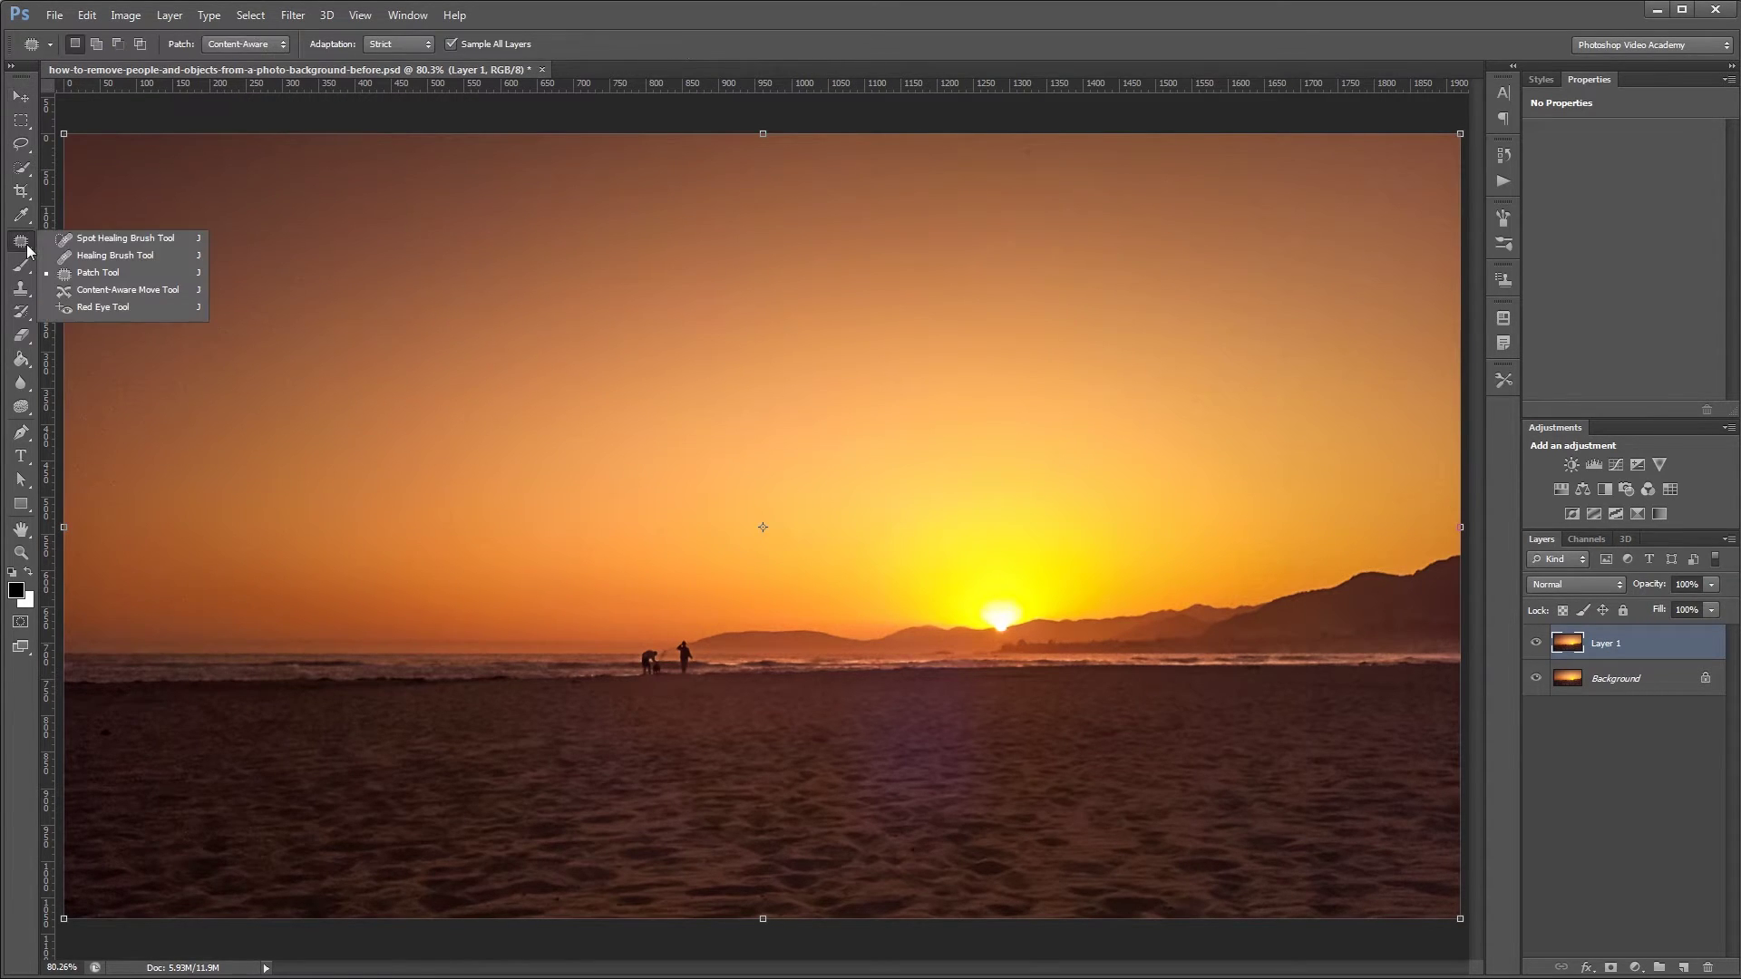
pyautogui.click(110, 240)
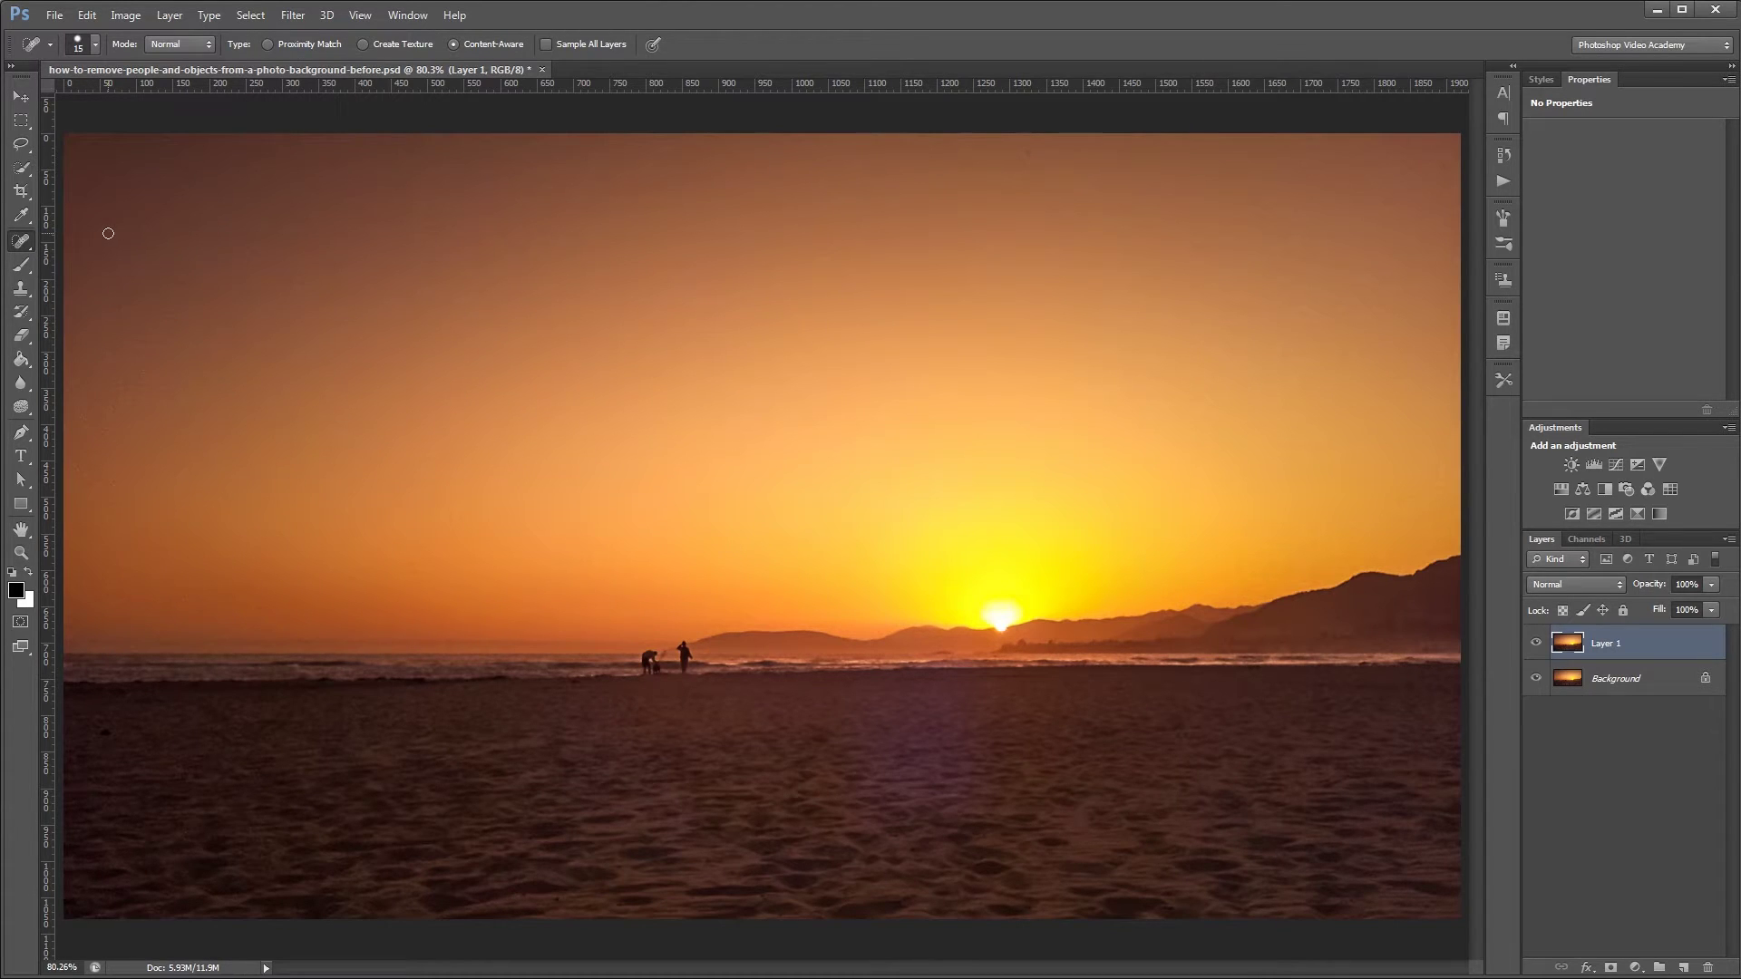
pyautogui.click(96, 42)
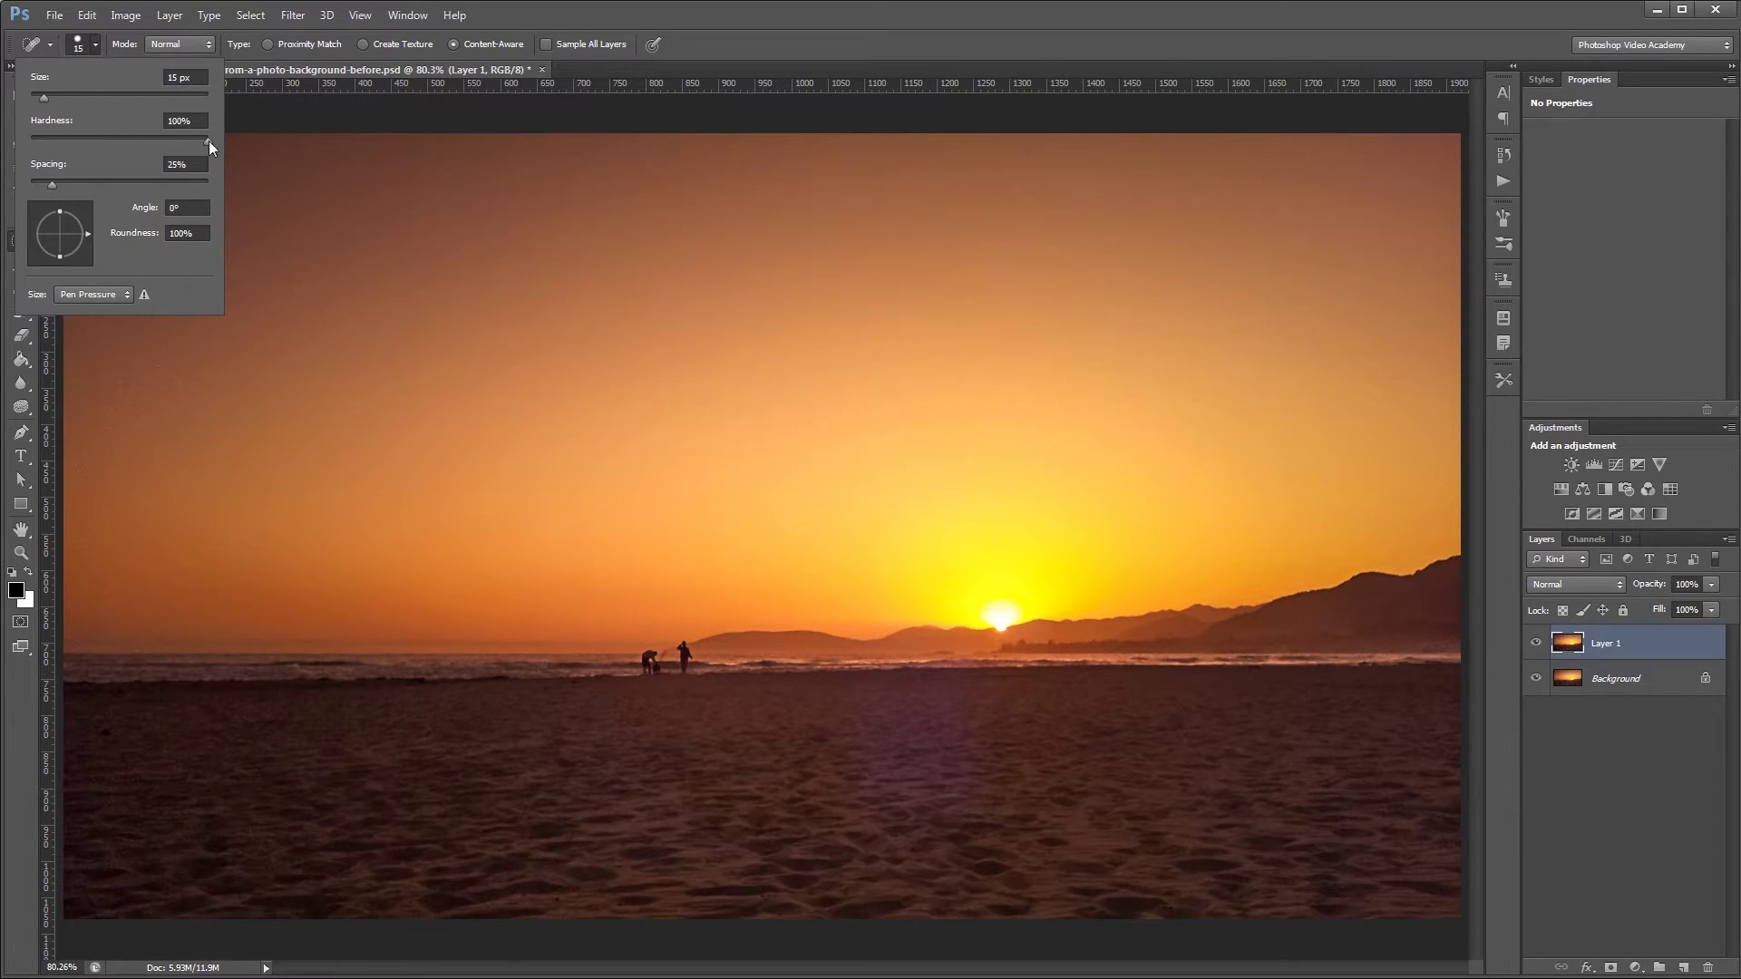
pyautogui.click(170, 41)
pyautogui.click(171, 42)
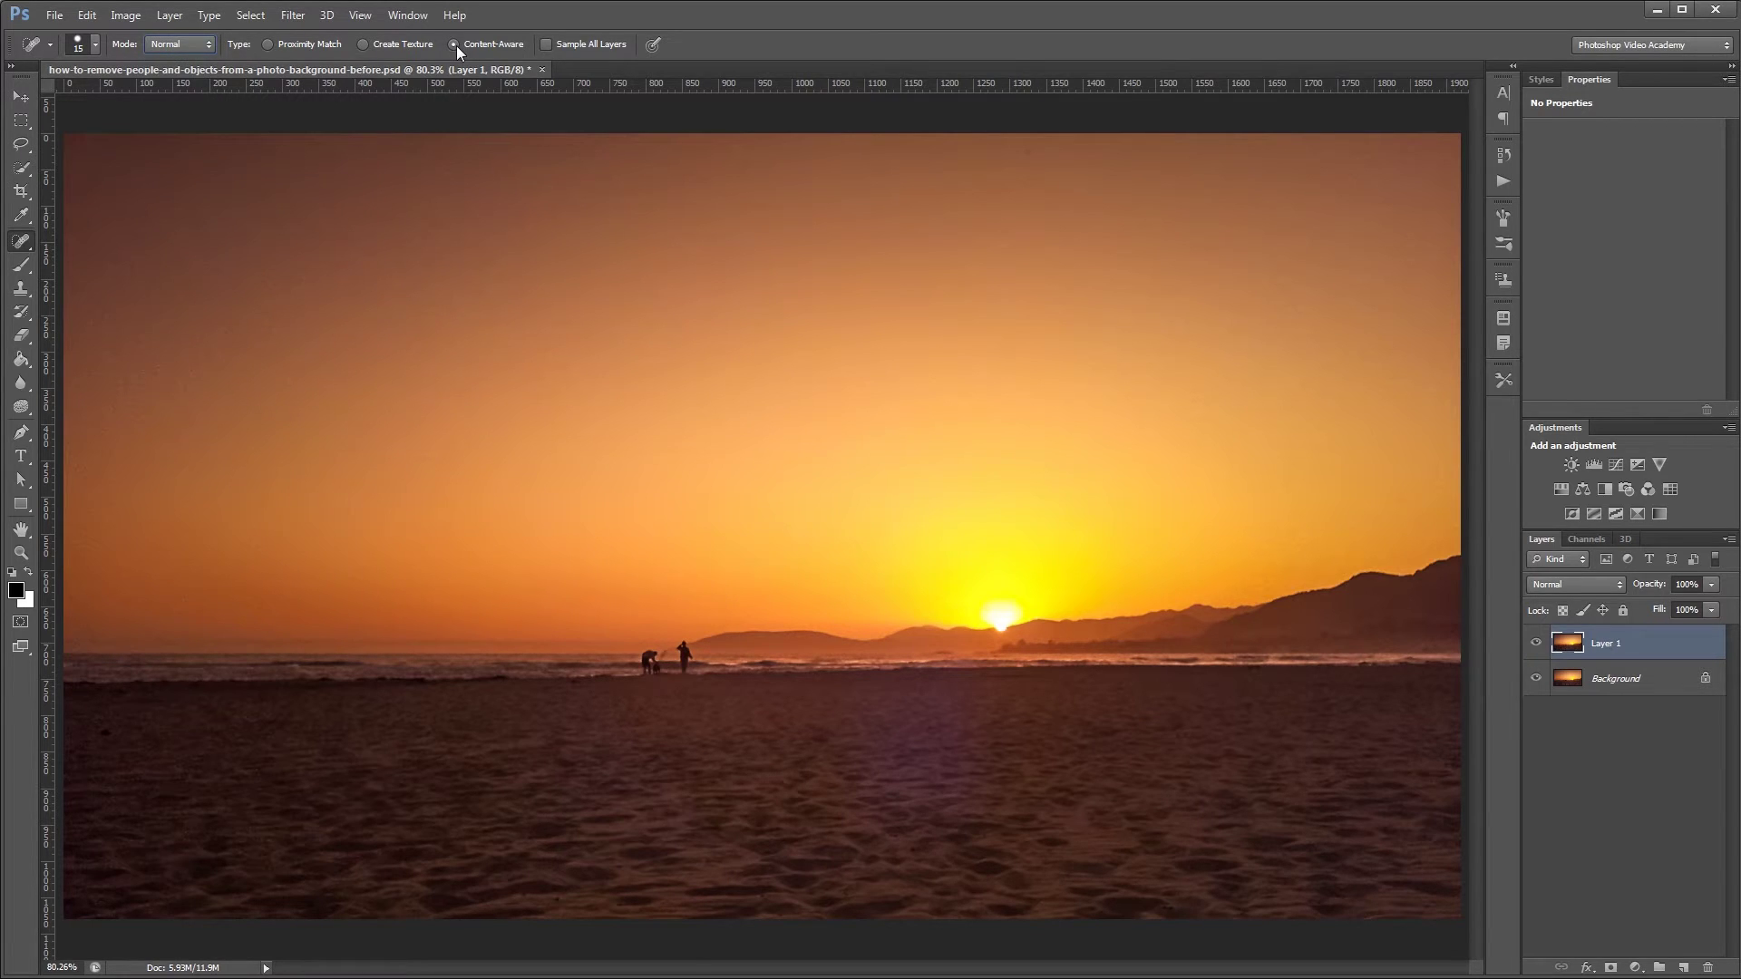
# - With a 20 px spot healing brush, paint out the standing person and the bending adult with child
pyautogui.scroll(5, 630, 684)
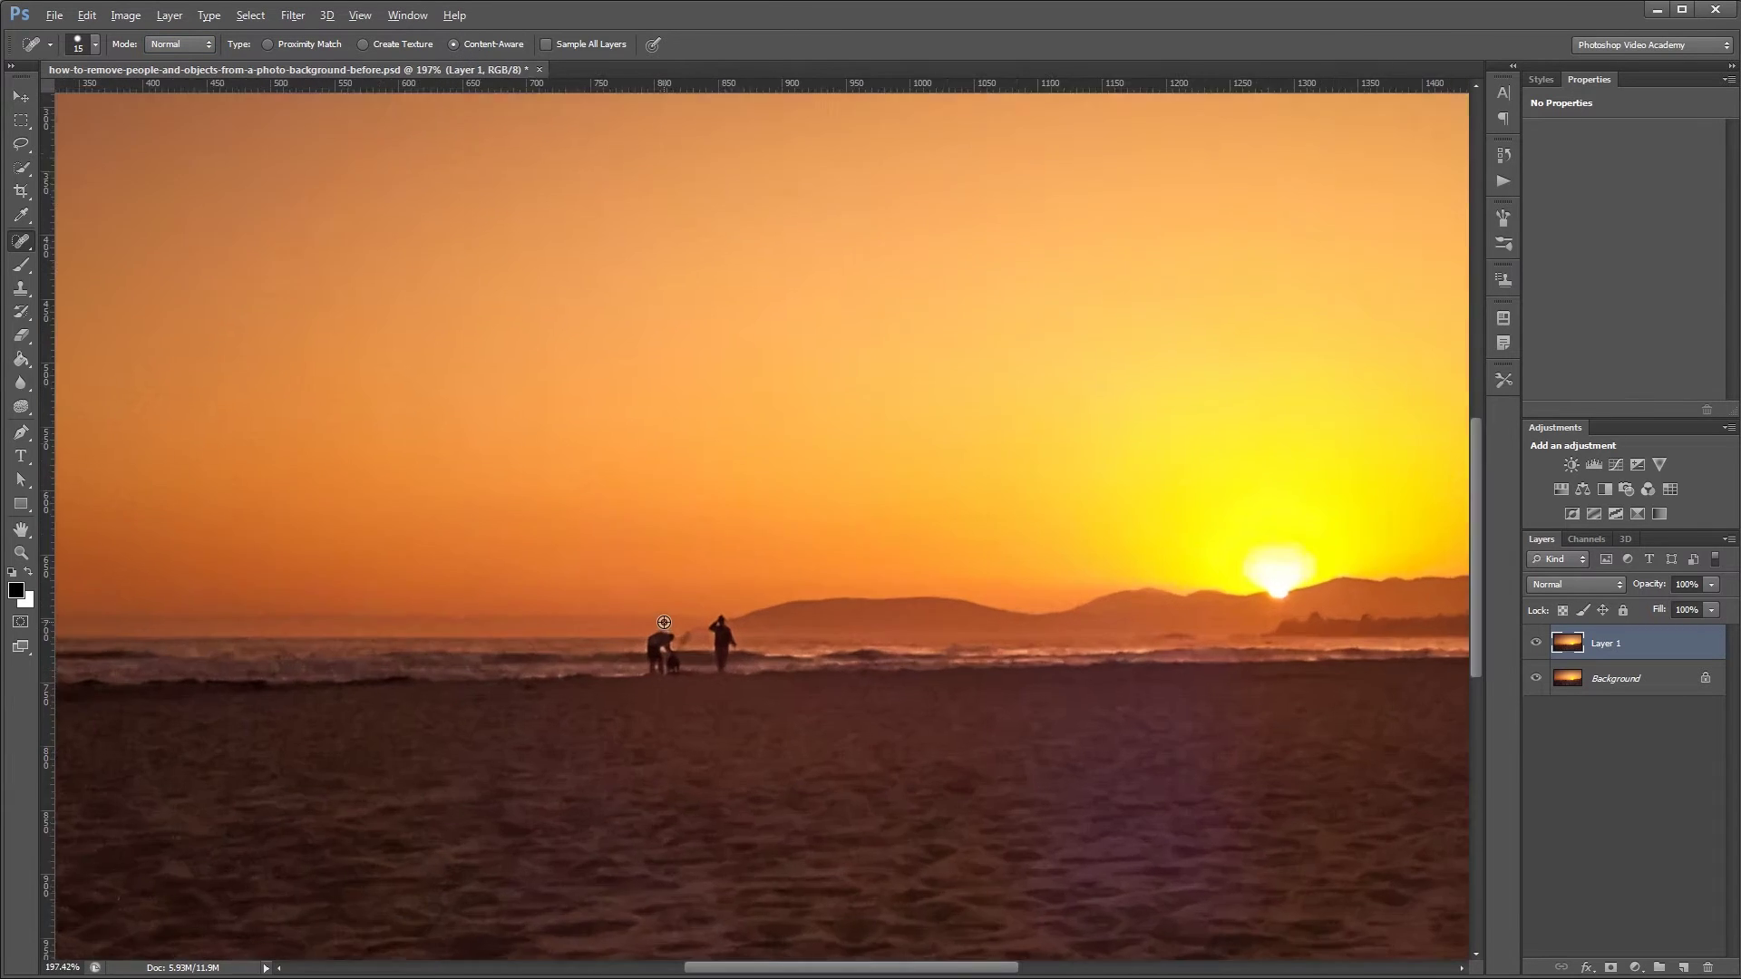
pyautogui.scroll(4, 664, 622)
pyautogui.press(']')
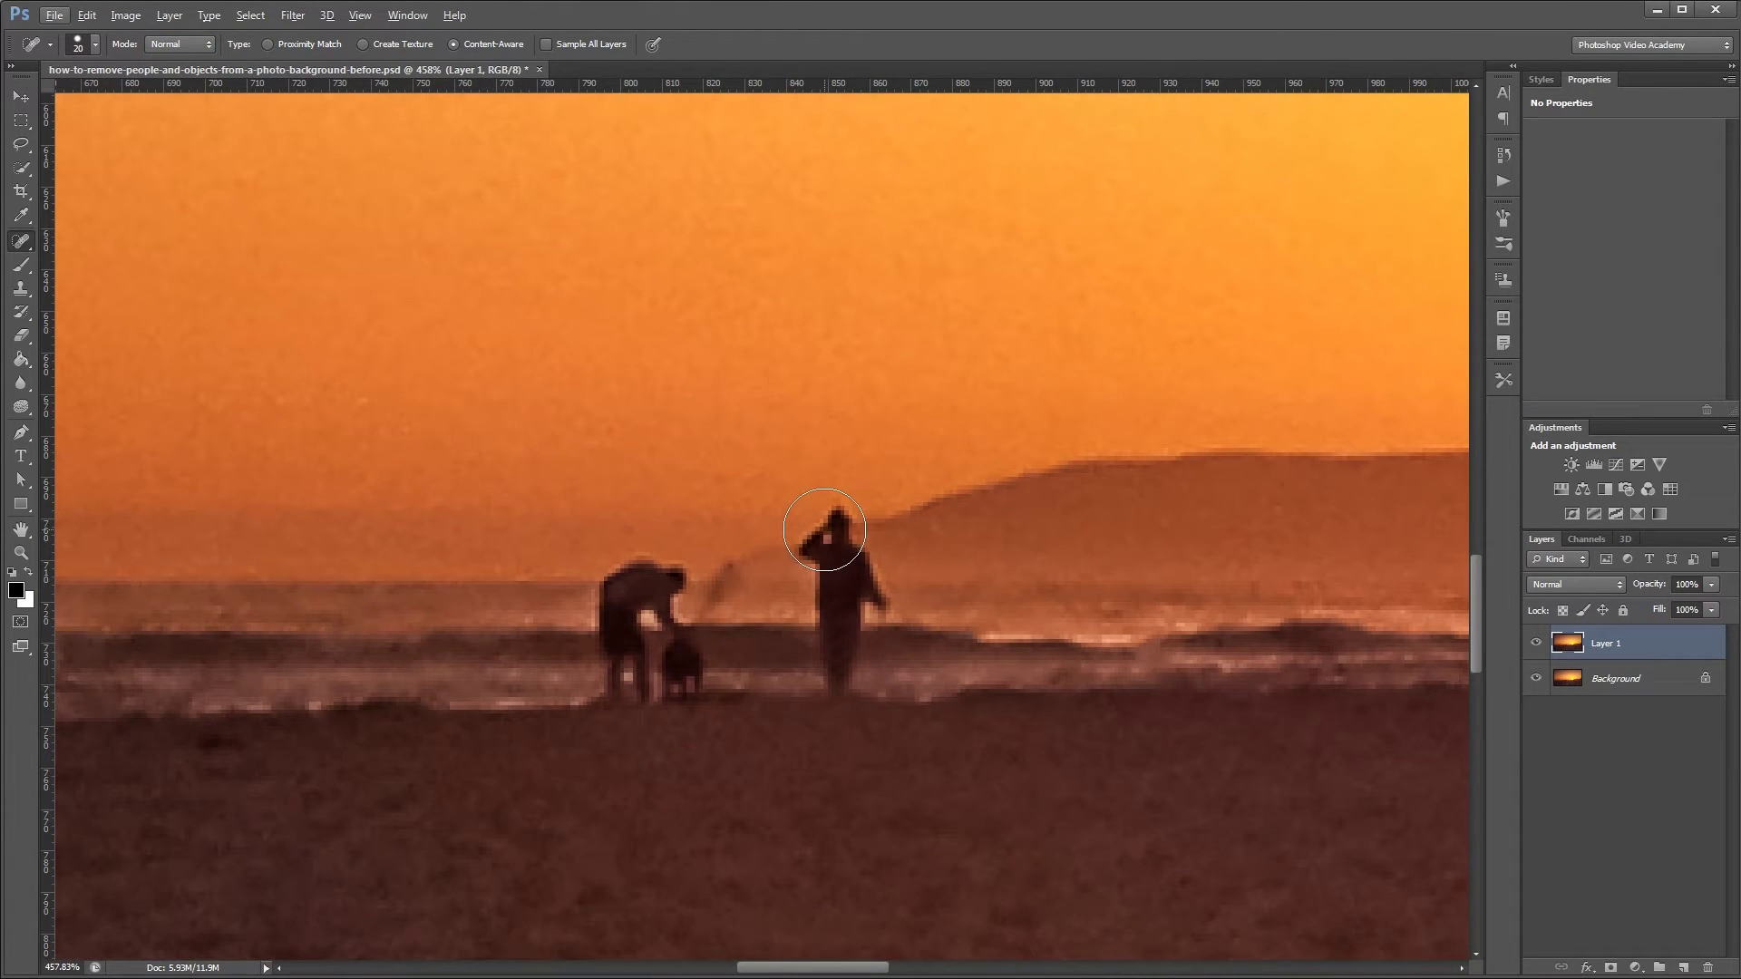
pyautogui.moveTo(824, 530)
pyautogui.mouseDown()
pyautogui.moveTo(864, 581)
pyautogui.moveTo(838, 683)
pyautogui.moveTo(824, 576)
pyautogui.mouseUp()
pyautogui.moveTo(721, 588)
pyautogui.mouseDown()
pyautogui.moveTo(623, 582)
pyautogui.moveTo(613, 655)
pyautogui.moveTo(655, 687)
pyautogui.moveTo(696, 638)
pyautogui.moveTo(671, 620)
pyautogui.moveTo(651, 685)
pyautogui.moveTo(606, 681)
pyautogui.mouseUp()
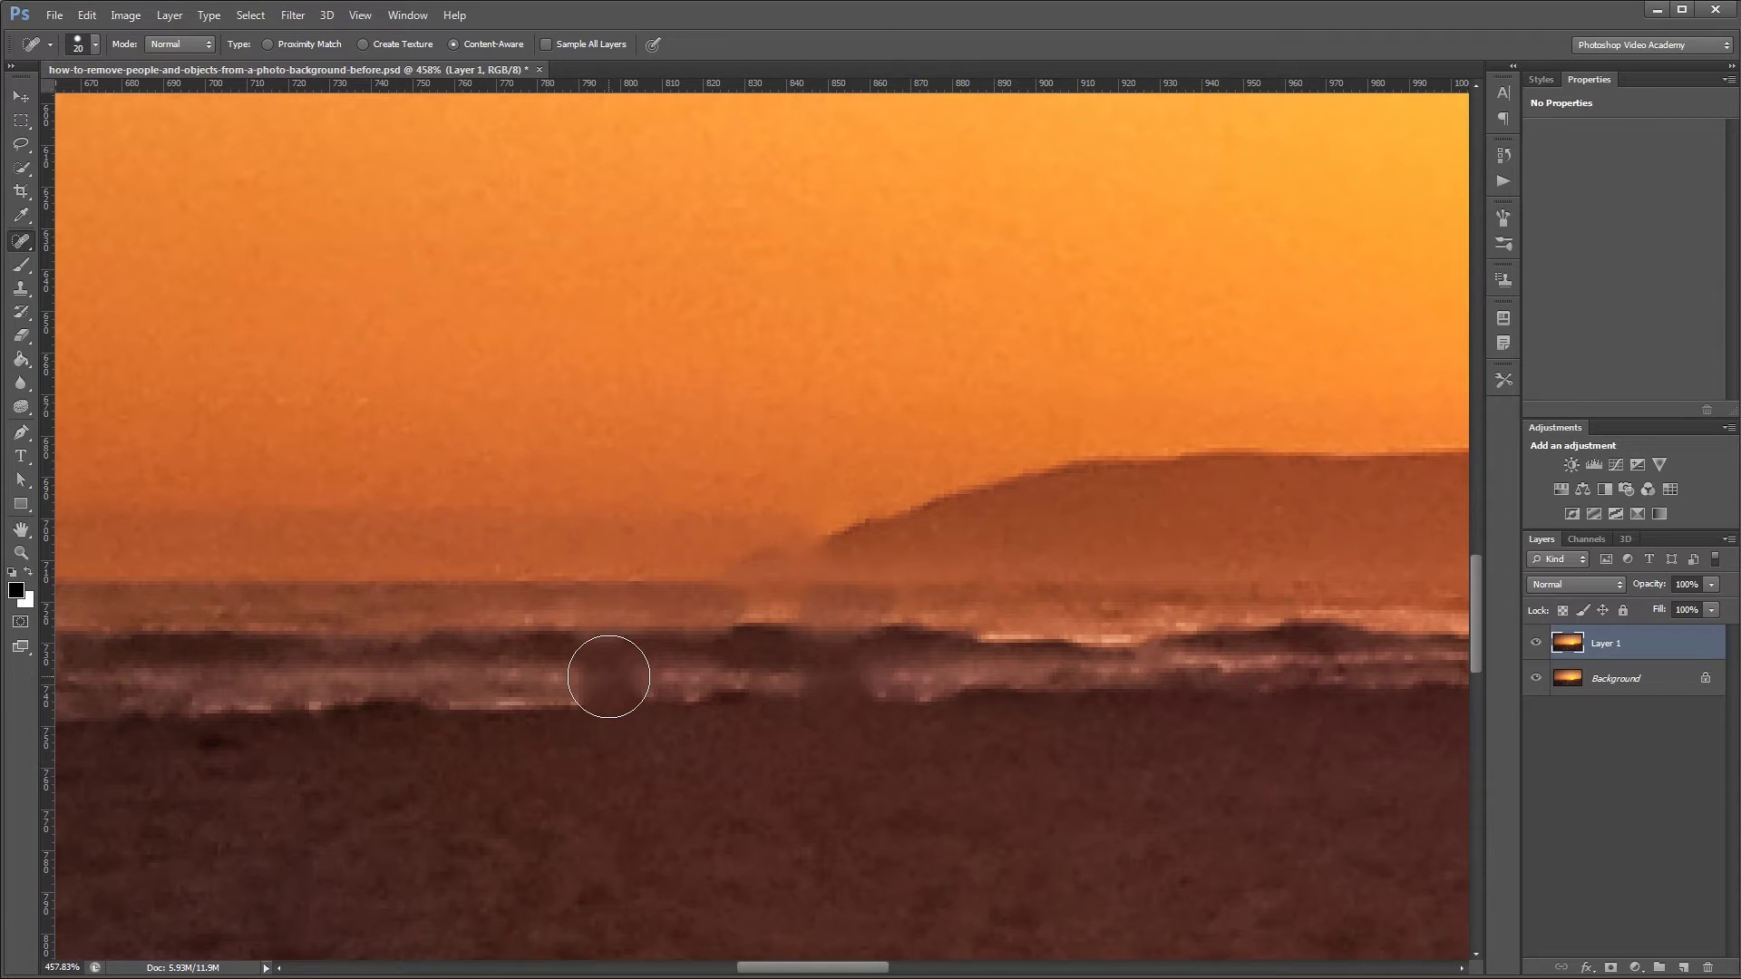
pyautogui.scroll(-10, 608, 676)
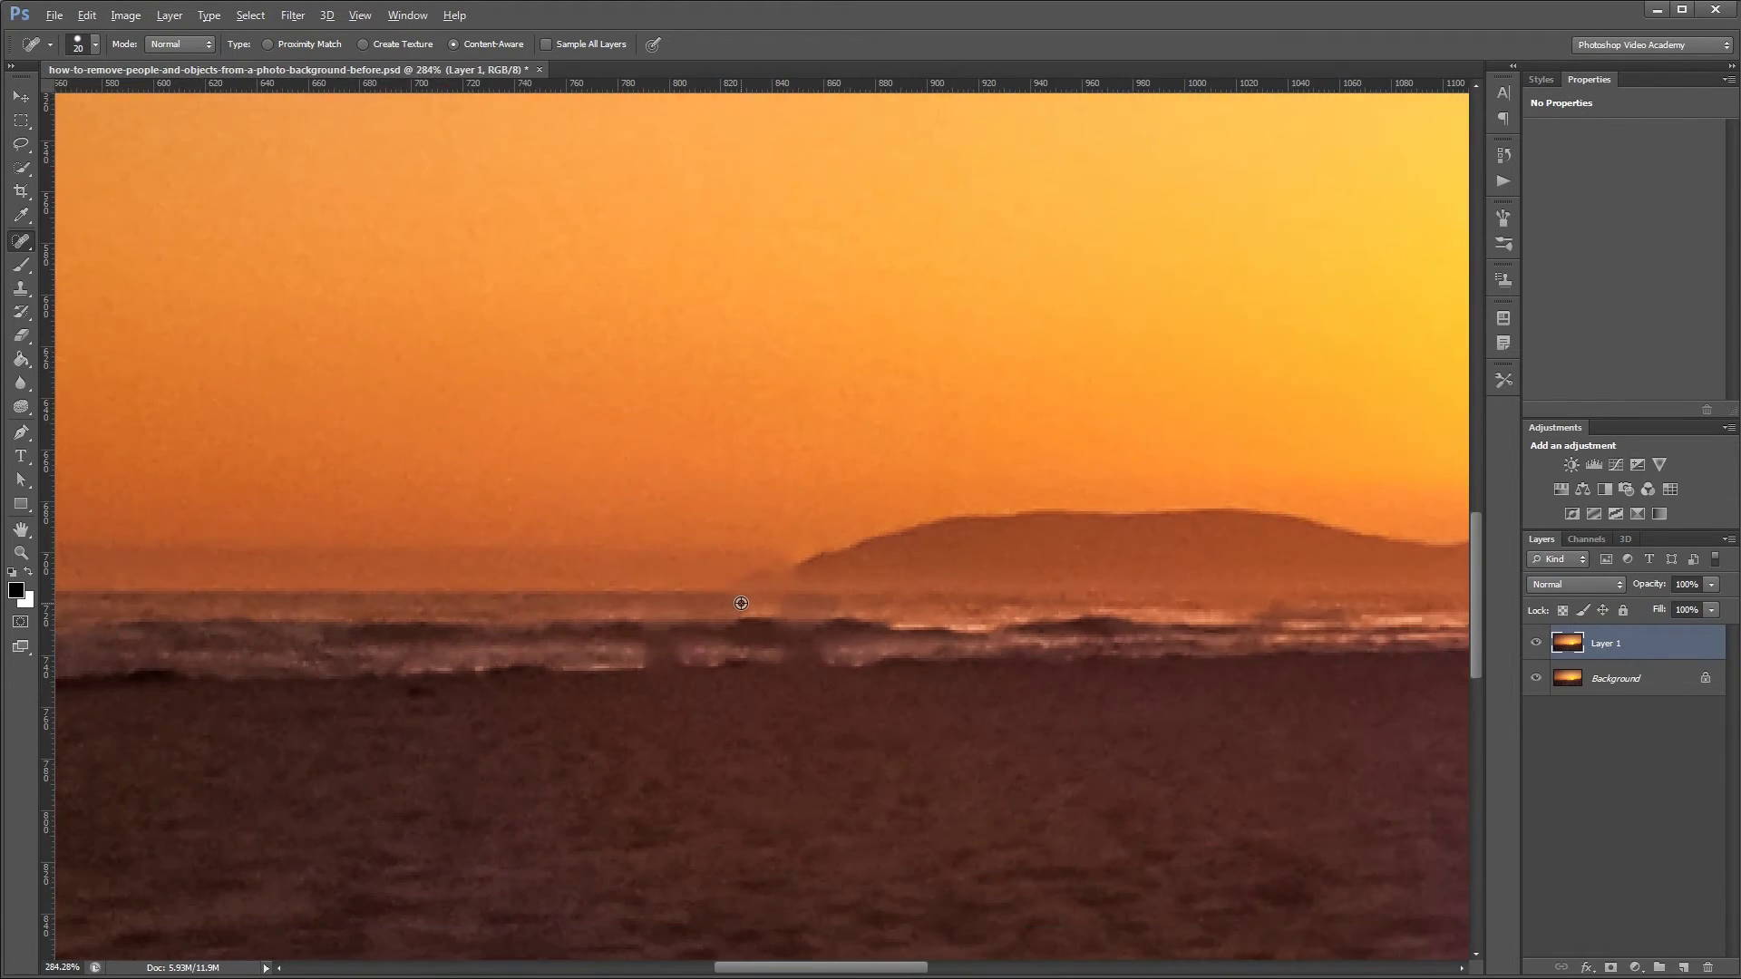
pyautogui.scroll(-3, 741, 603)
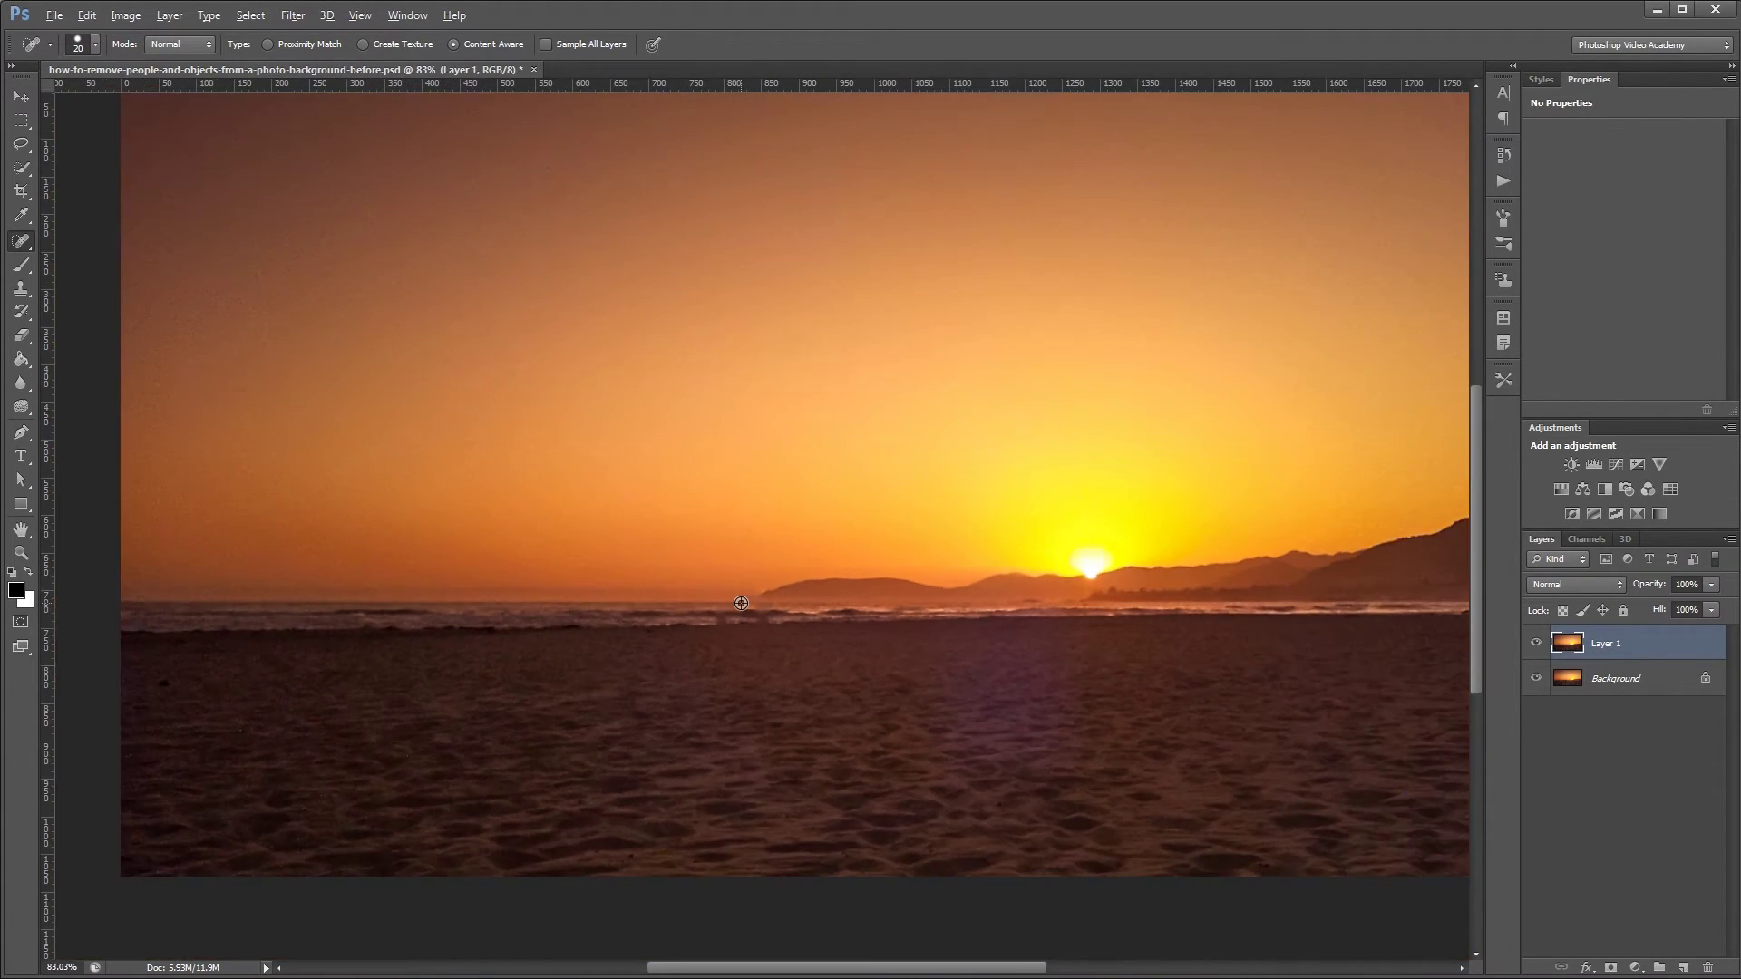
pyautogui.moveTo(932, 552); pyautogui.dragTo(878, 607)
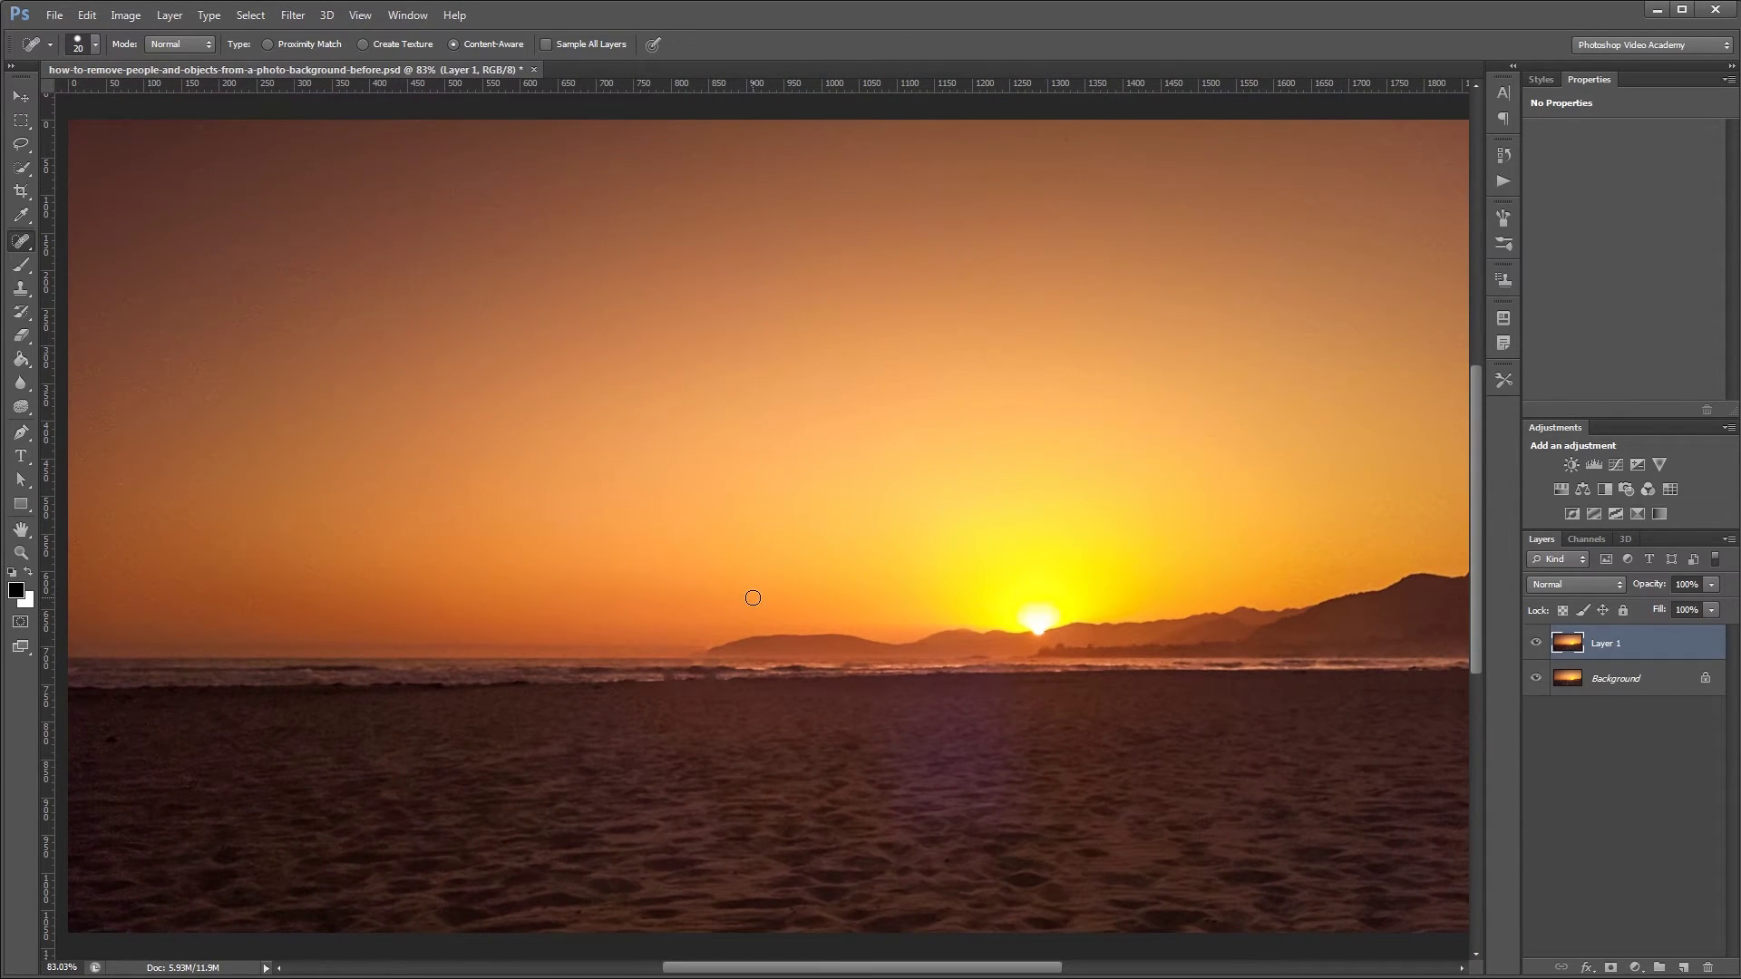
# - Hide Layer 1, duplicate the original Background, and switch to the Patch Tool
pyautogui.click(1531, 642)
pyautogui.click(1639, 682)
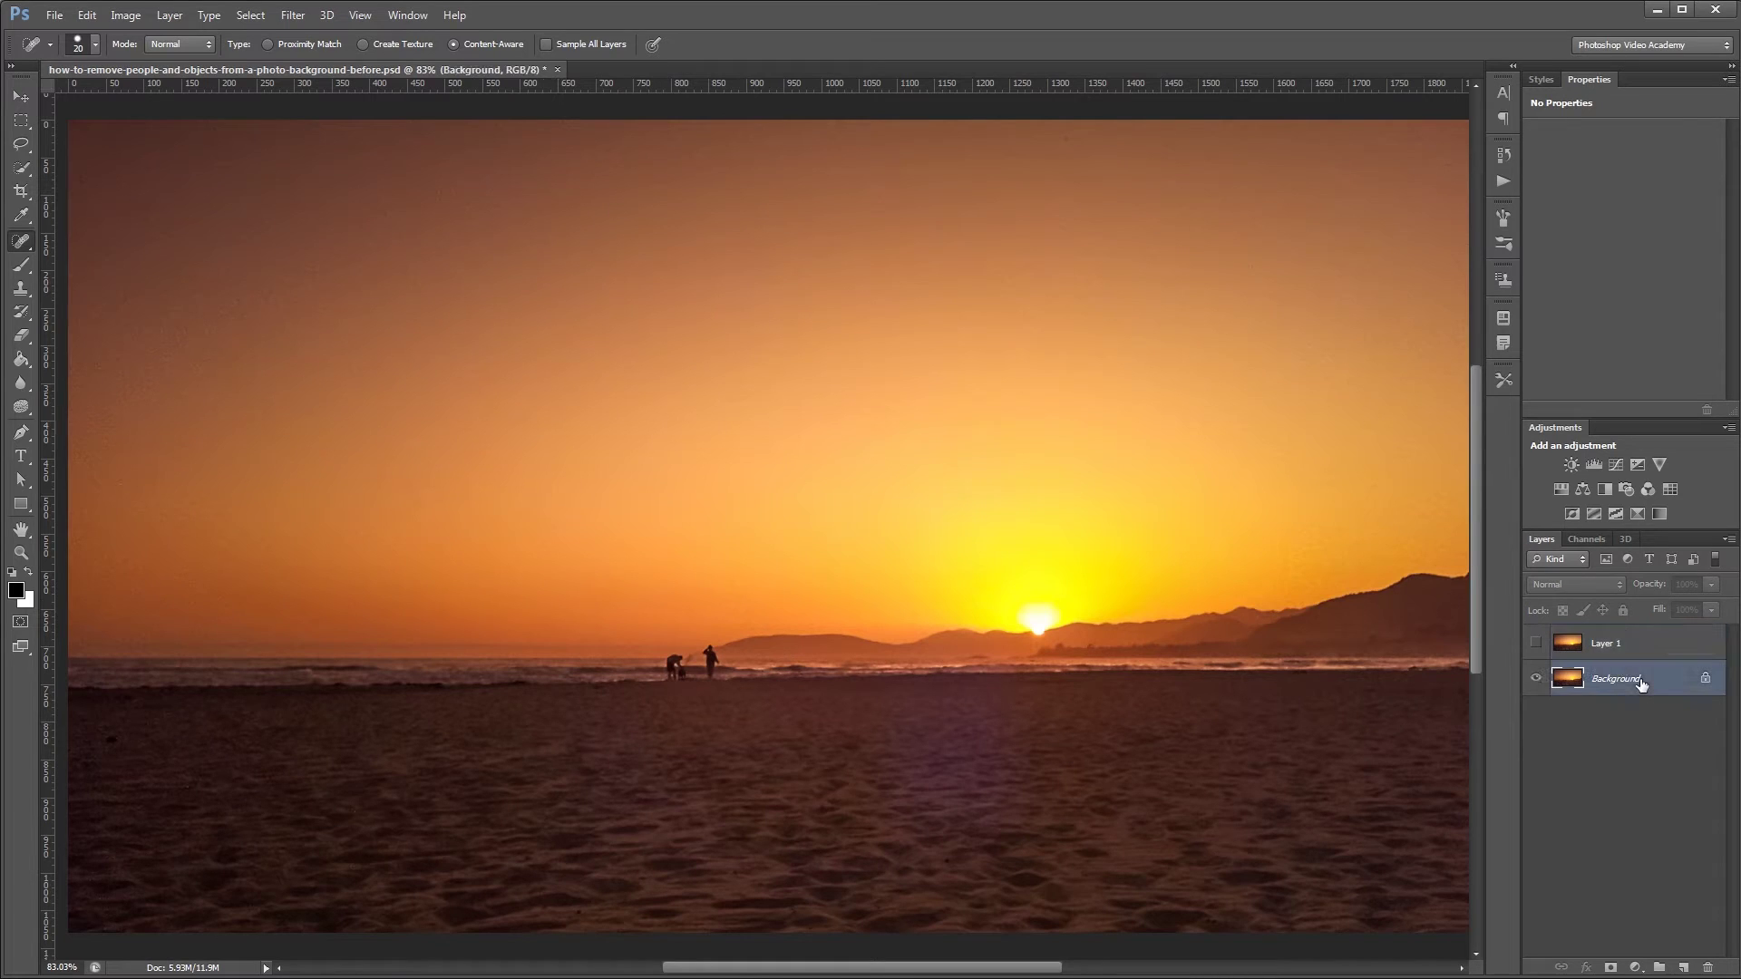
pyautogui.hotkey('ctrl', 'j')
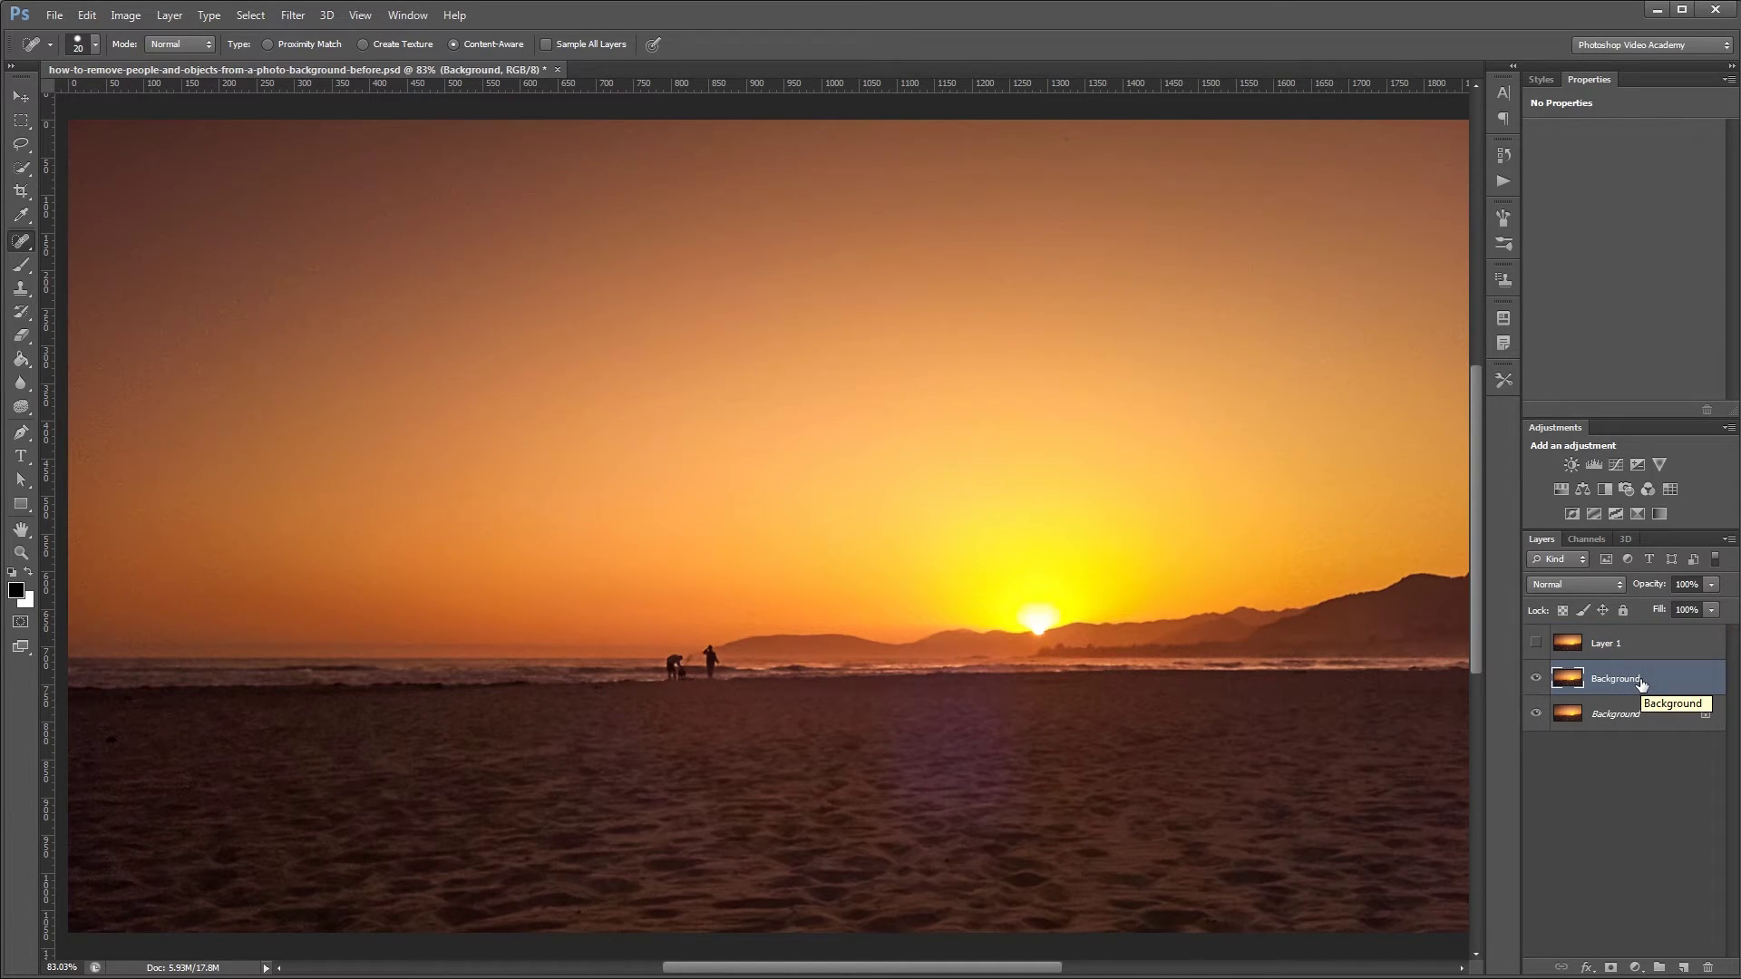
pyautogui.rightClick(27, 251)
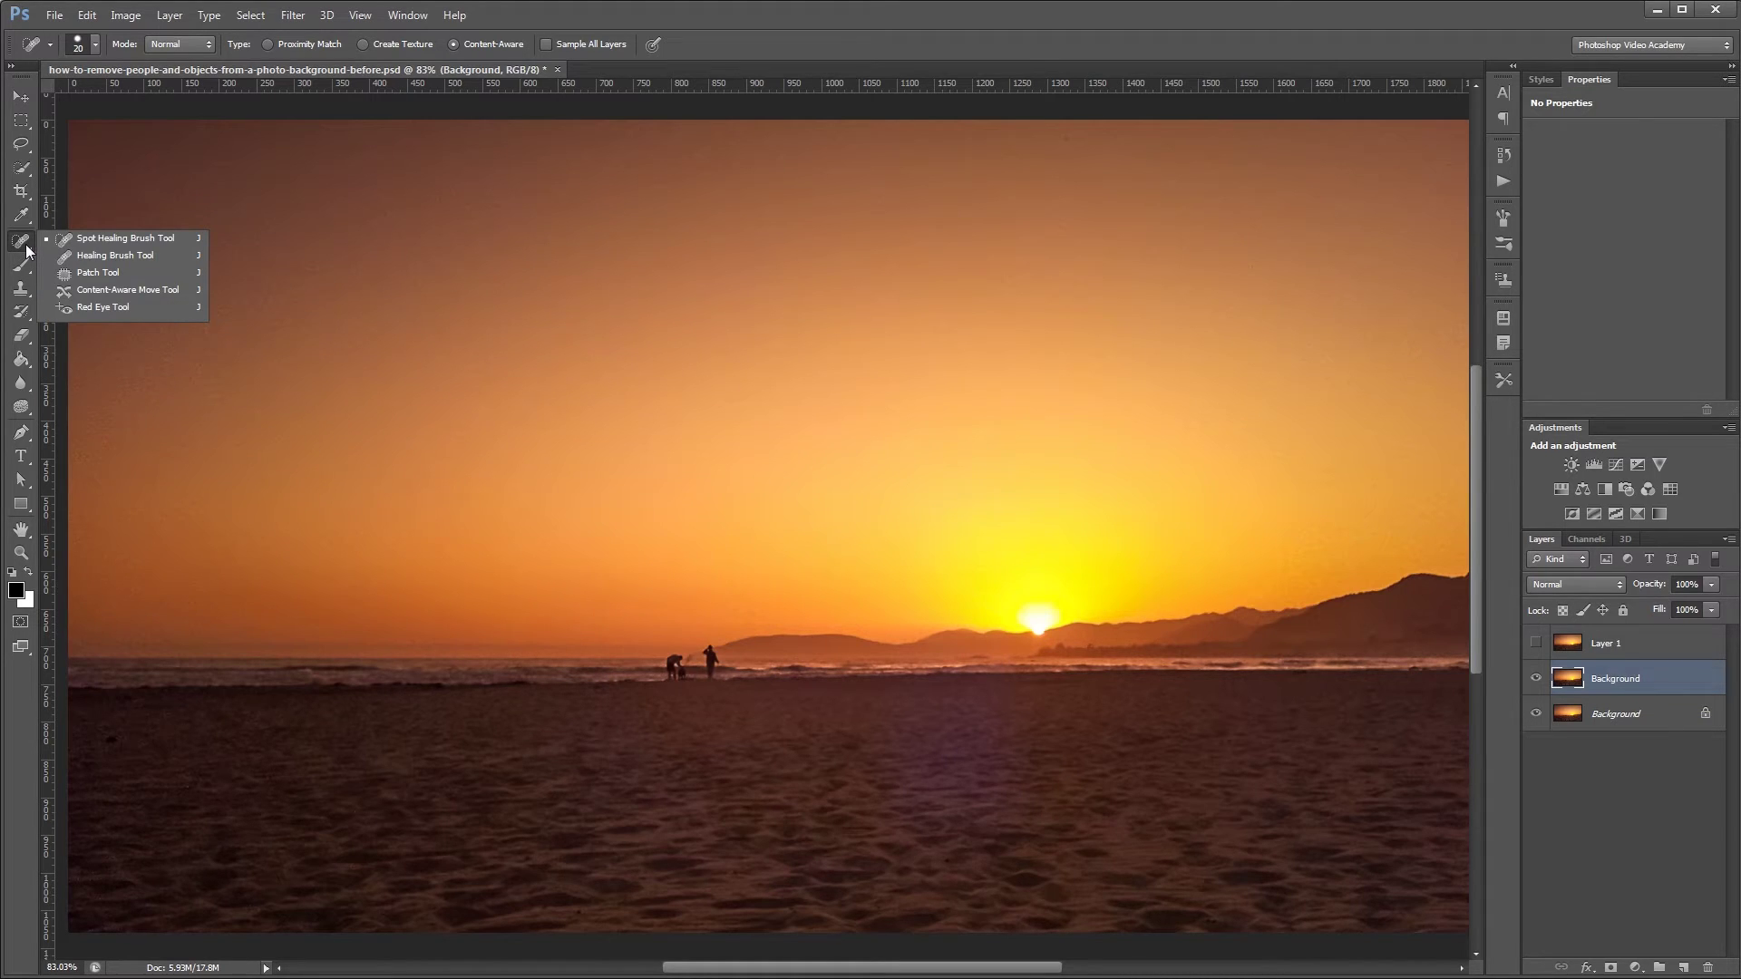
pyautogui.click(122, 273)
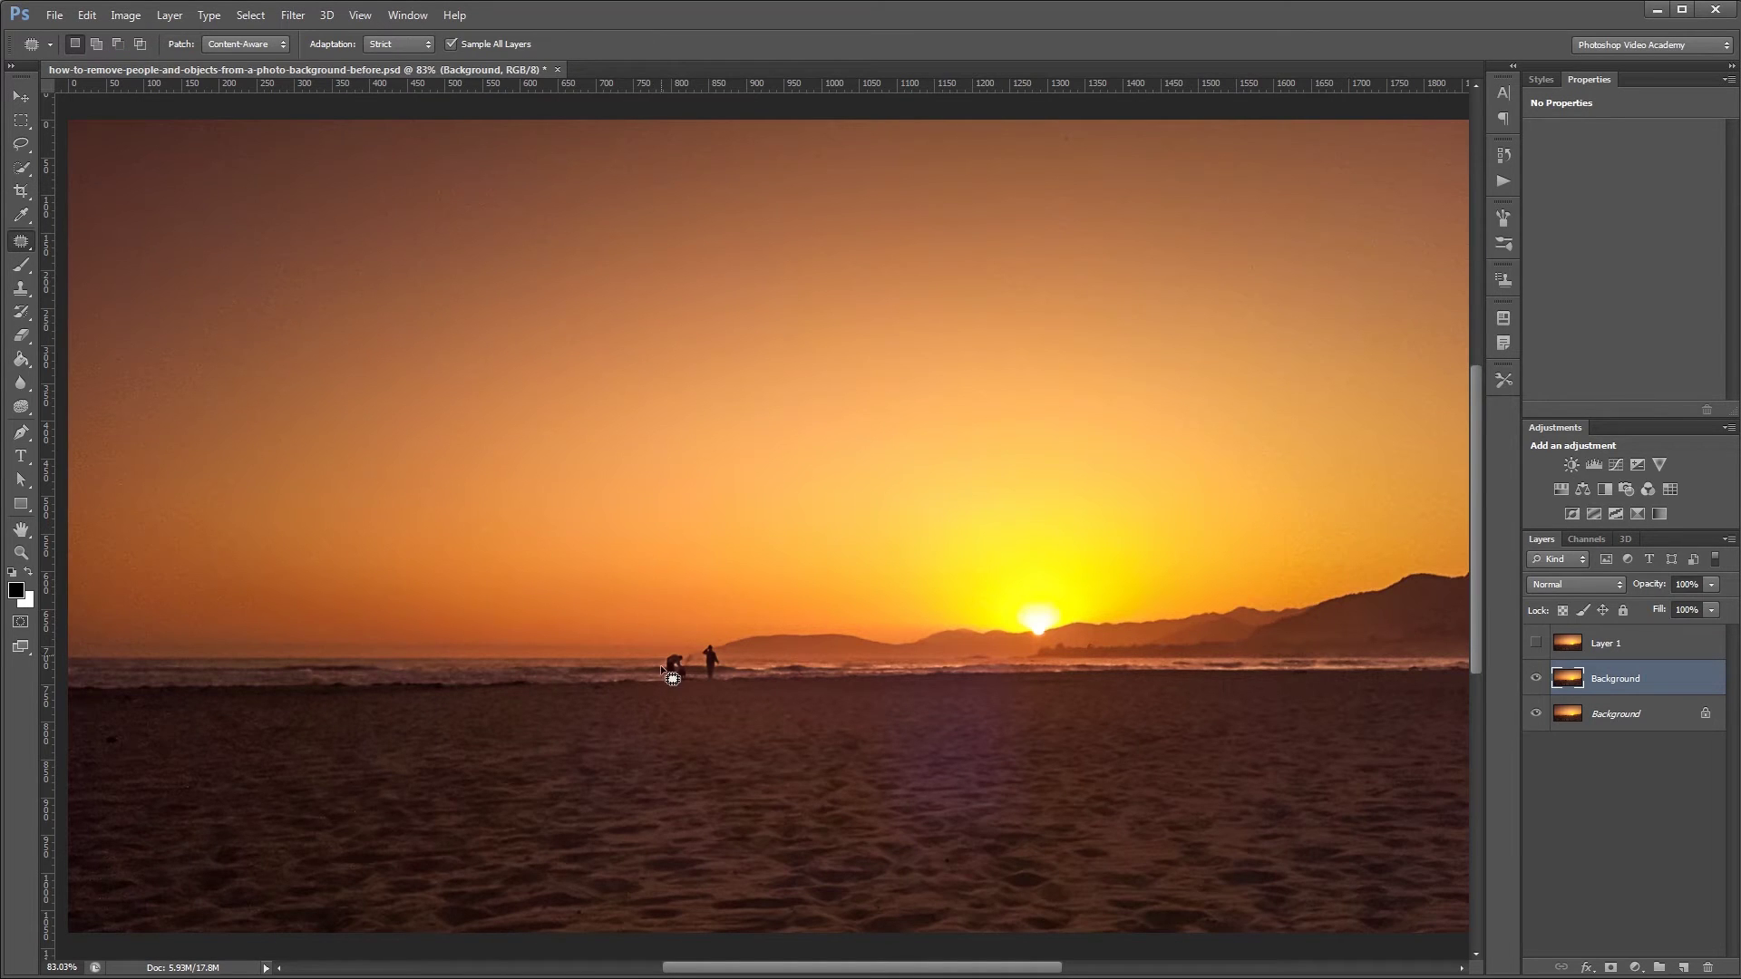
# - Outline both figures, drag the patch onto clean sea to the left, then deselect
pyautogui.scroll(10, 671, 676)
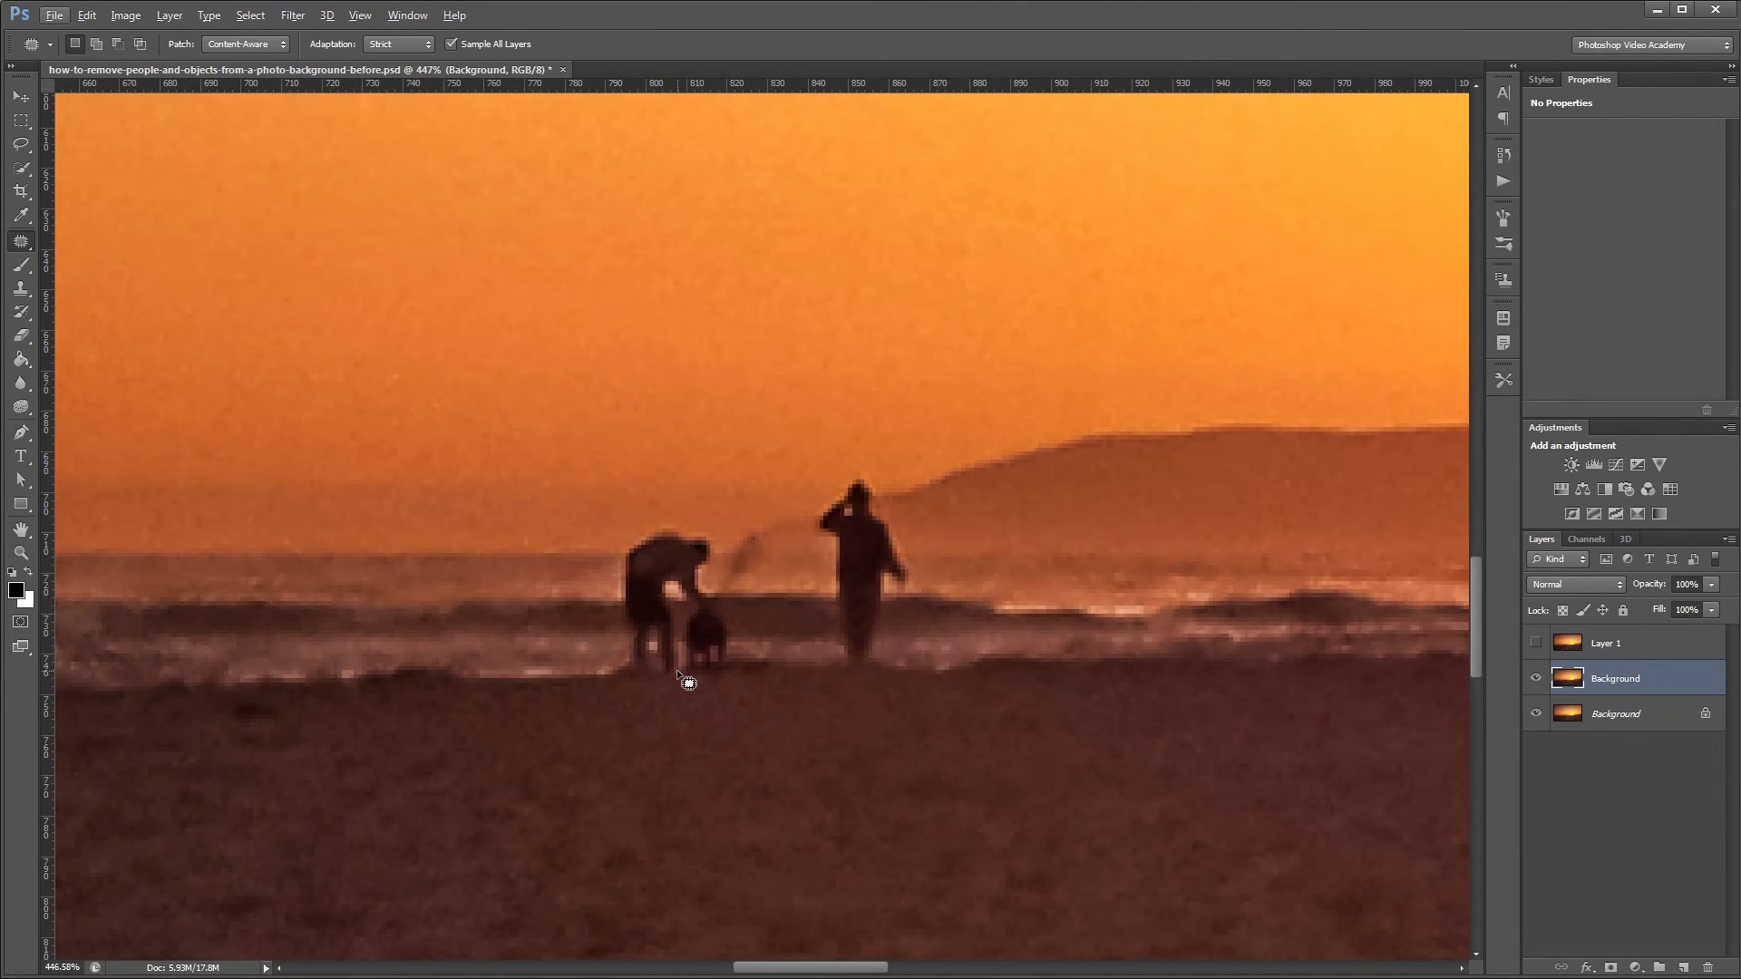
pyautogui.moveTo(794, 503)
pyautogui.mouseDown()
pyautogui.moveTo(829, 431)
pyautogui.moveTo(892, 452)
pyautogui.mouseUp()
pyautogui.moveTo(929, 552)
pyautogui.mouseDown()
pyautogui.moveTo(934, 642)
pyautogui.moveTo(908, 667)
pyautogui.mouseUp()
pyautogui.moveTo(798, 674); pyautogui.dragTo(667, 705)
pyautogui.moveTo(597, 571)
pyautogui.mouseDown()
pyautogui.moveTo(652, 499)
pyautogui.moveTo(787, 520)
pyautogui.mouseUp()
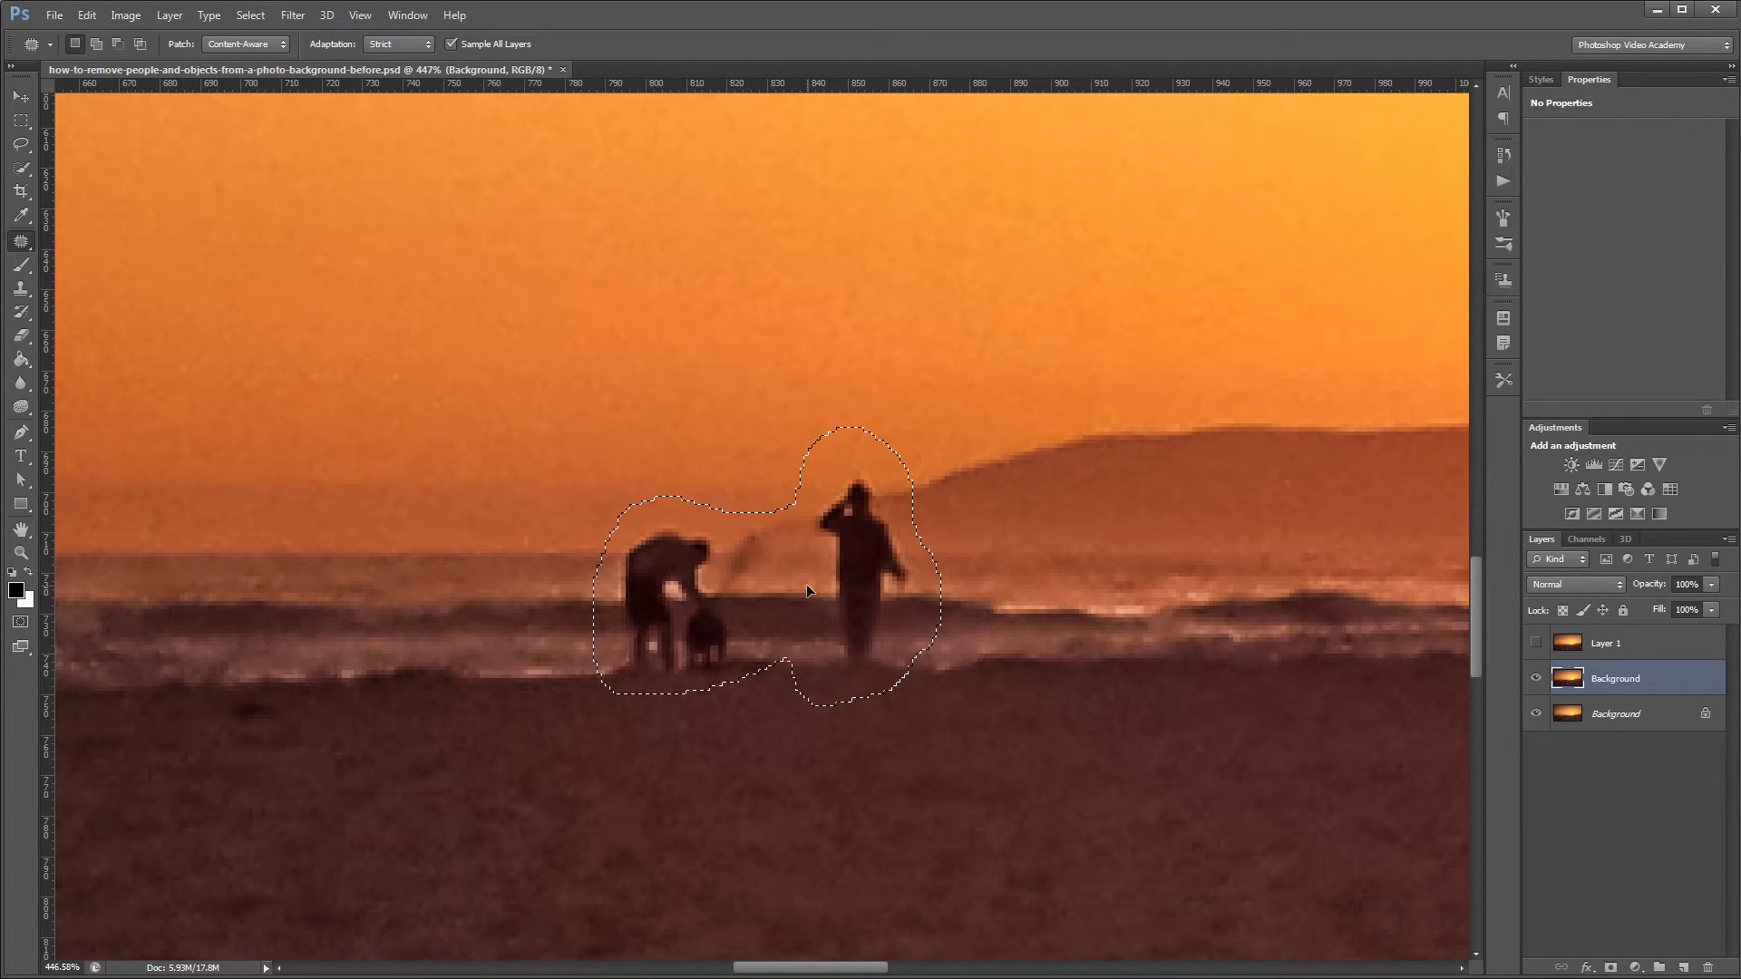
pyautogui.moveTo(805, 584); pyautogui.dragTo(346, 579)
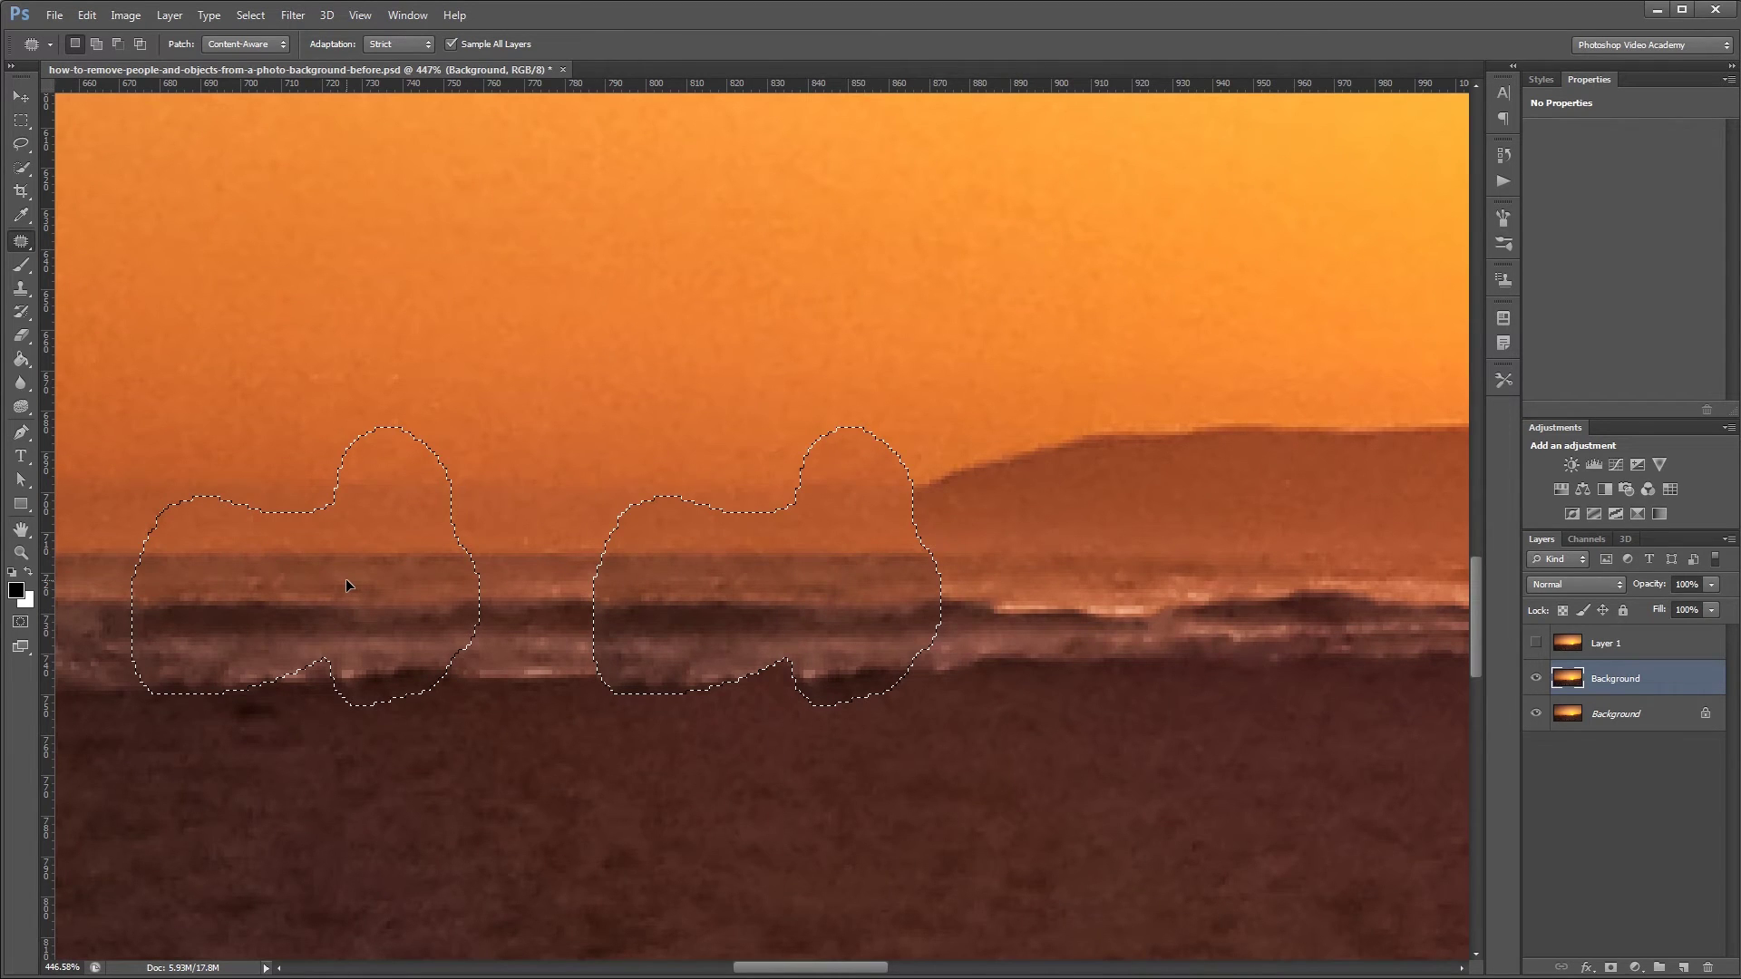
pyautogui.moveTo(346, 580); pyautogui.dragTo(349, 578)
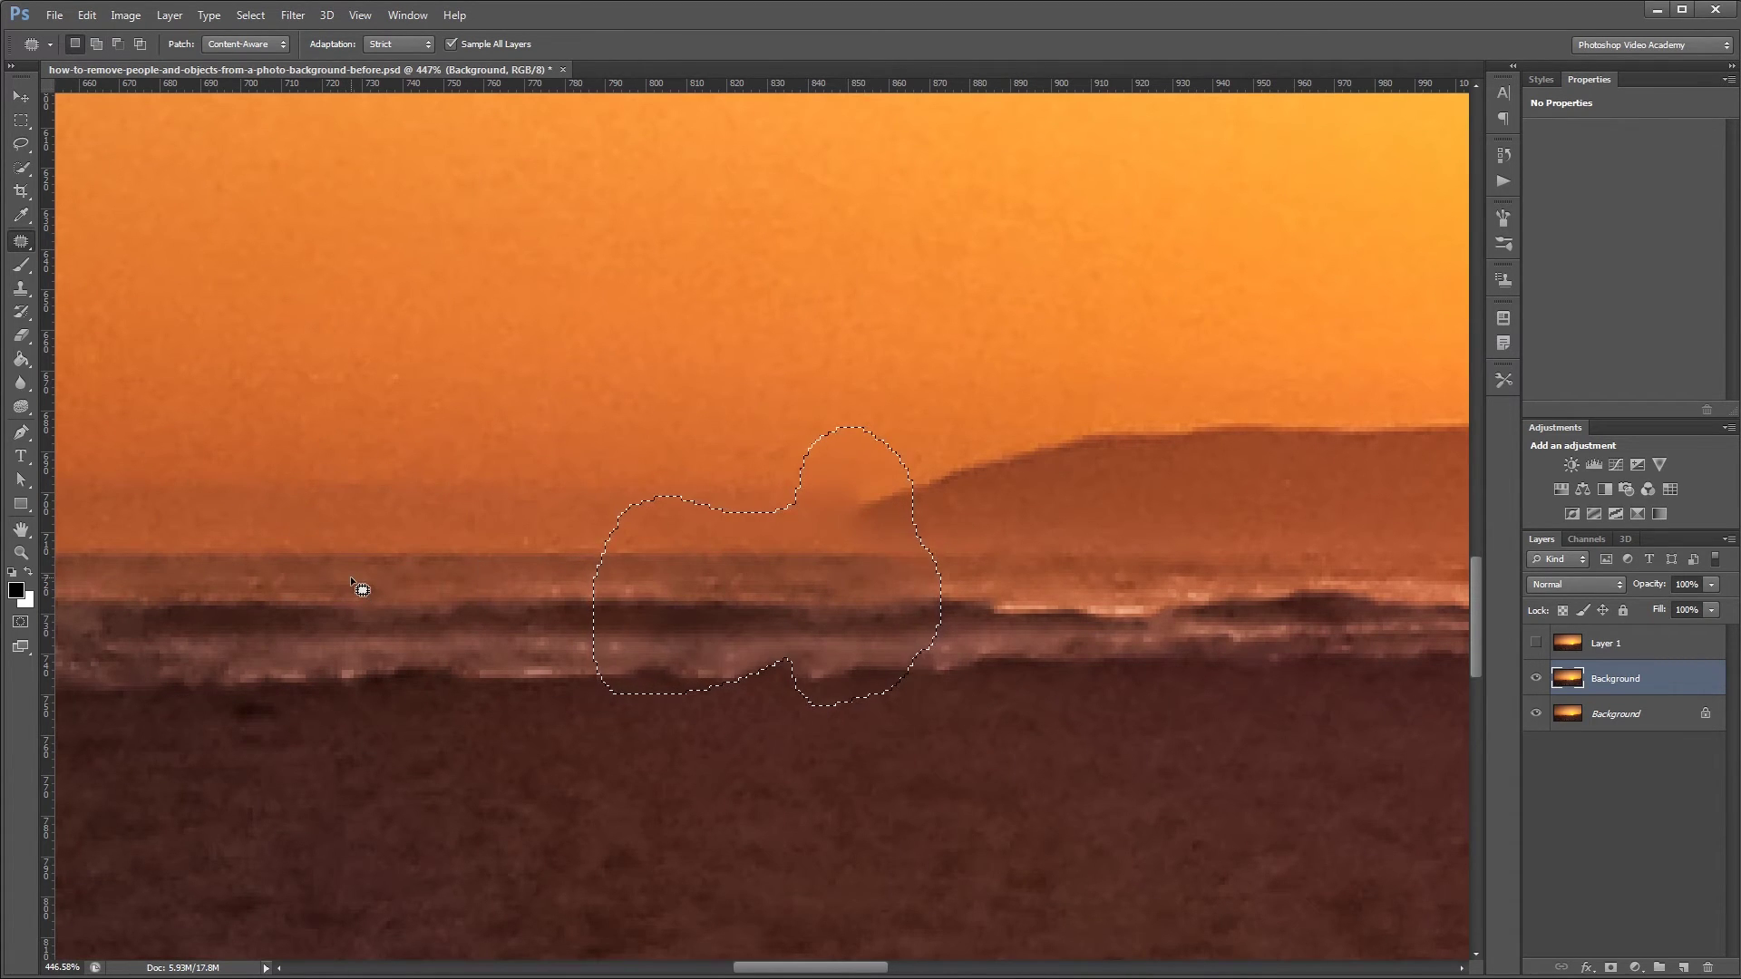
pyautogui.hotkey('ctrl', 'd')
# - Hide the patched copy and duplicate the locked Background layer again
pyautogui.press('v')
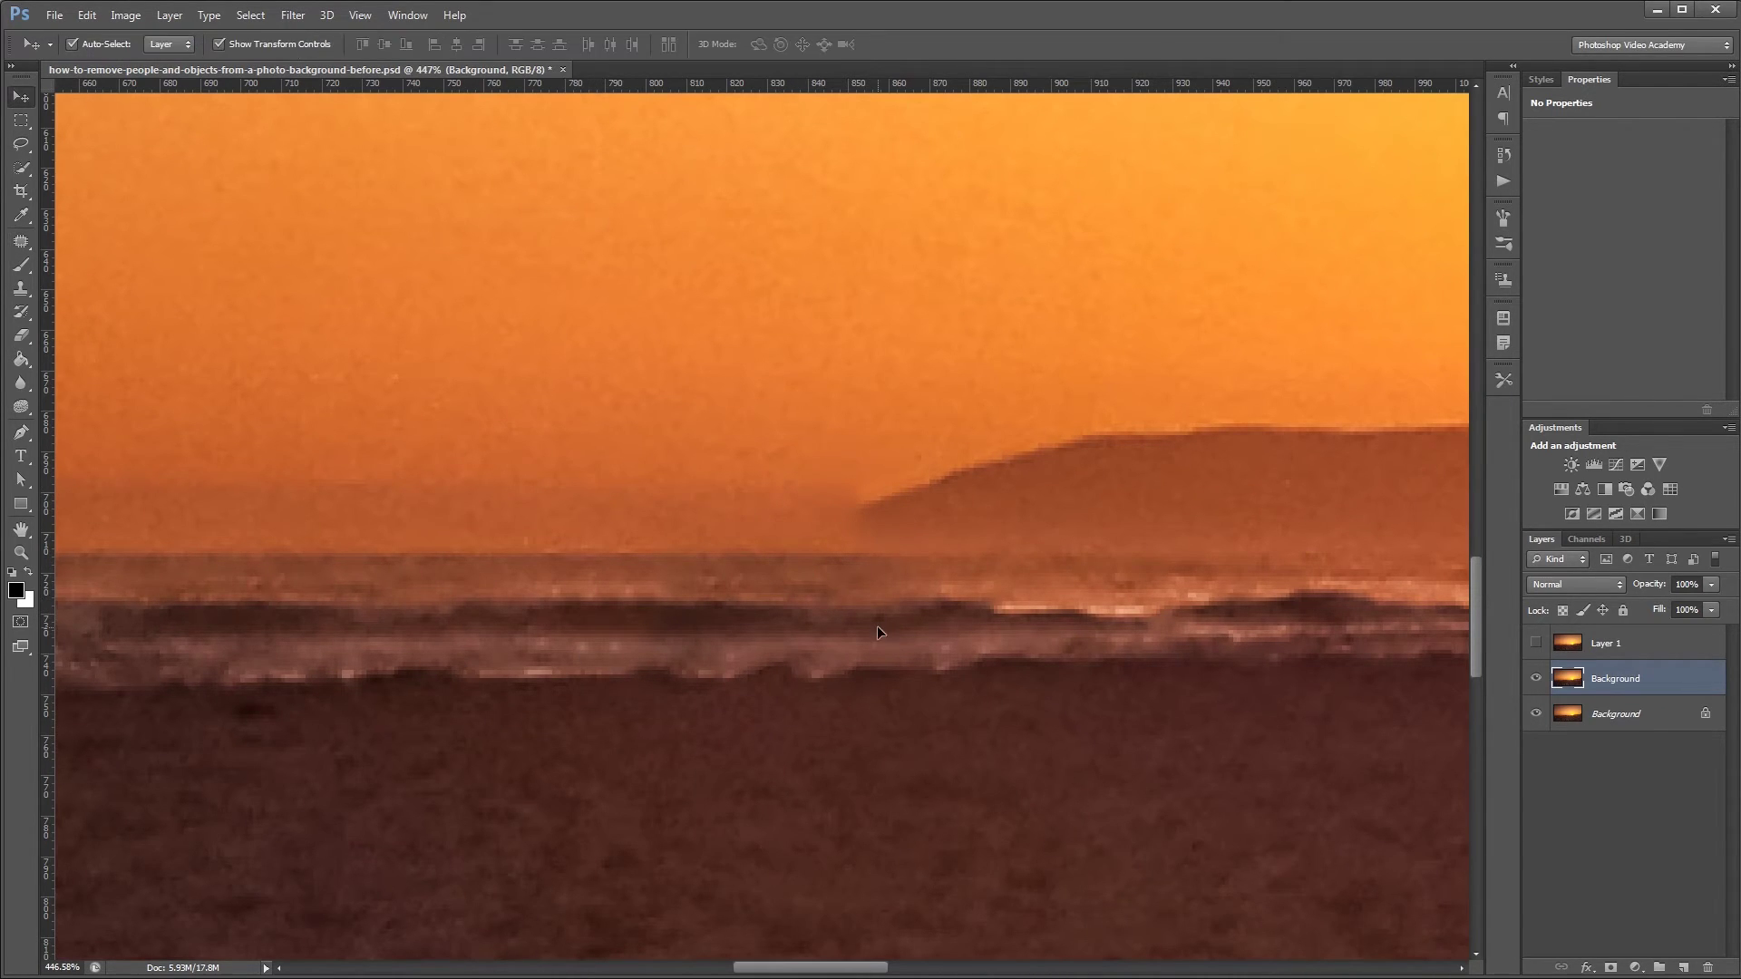
pyautogui.click(1535, 679)
pyautogui.click(1654, 720)
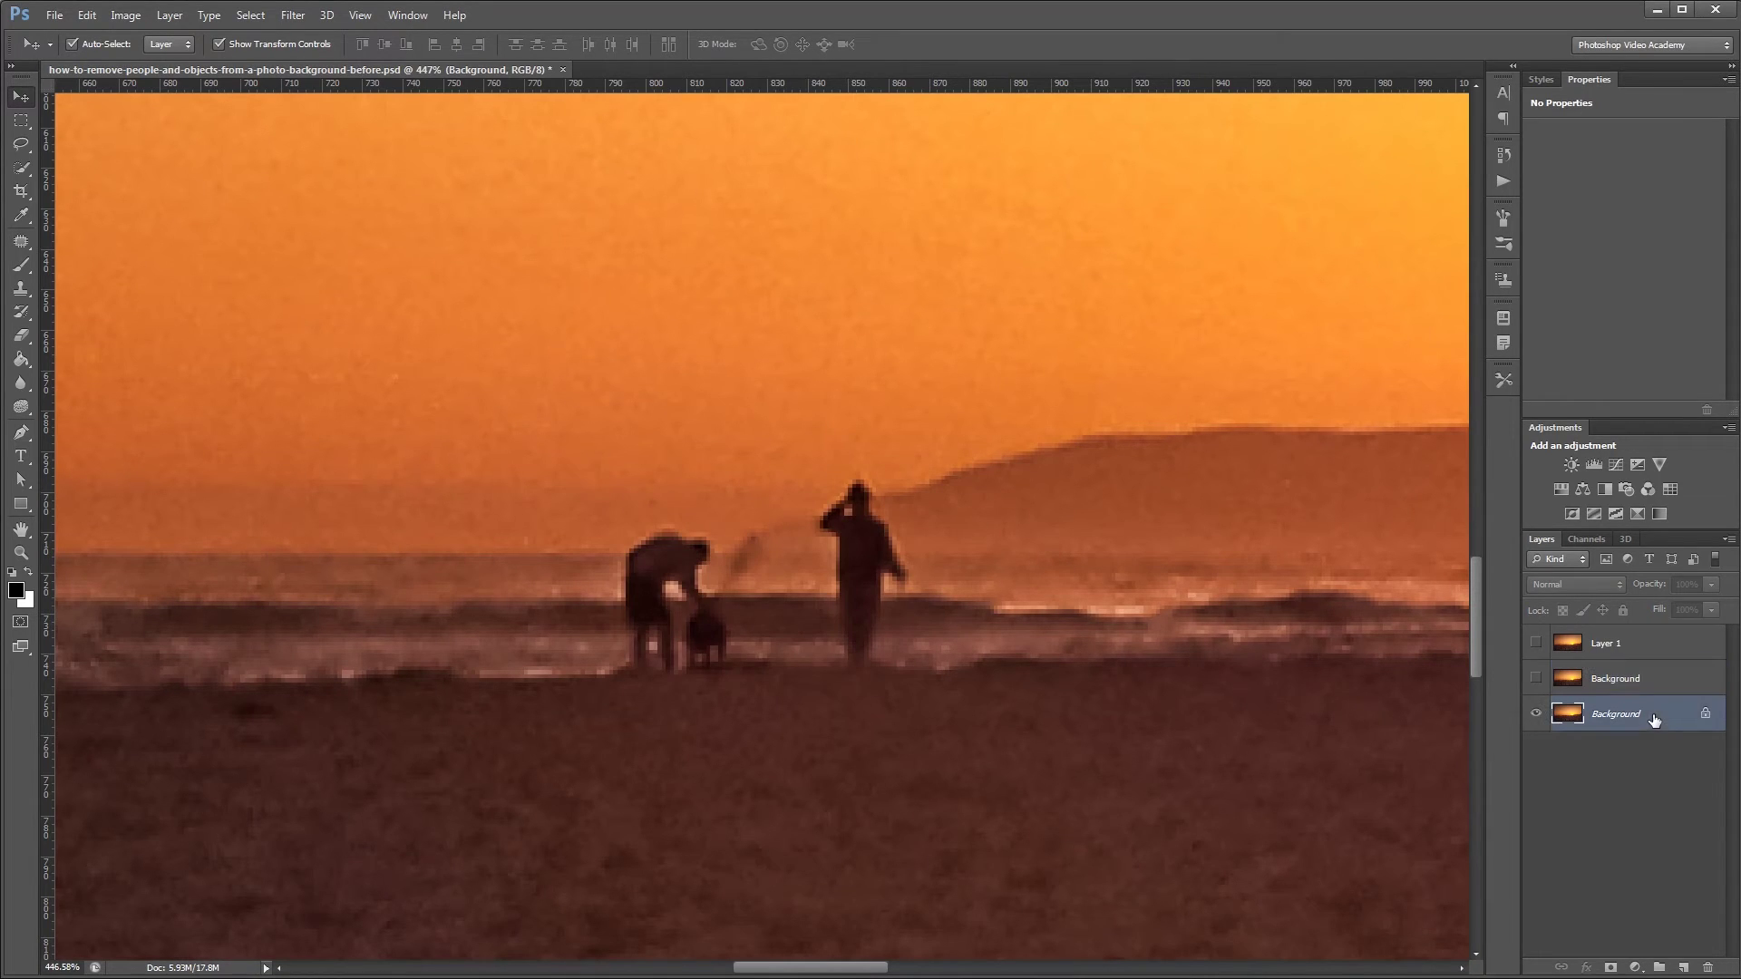
pyautogui.hotkey('ctrl', 'j')
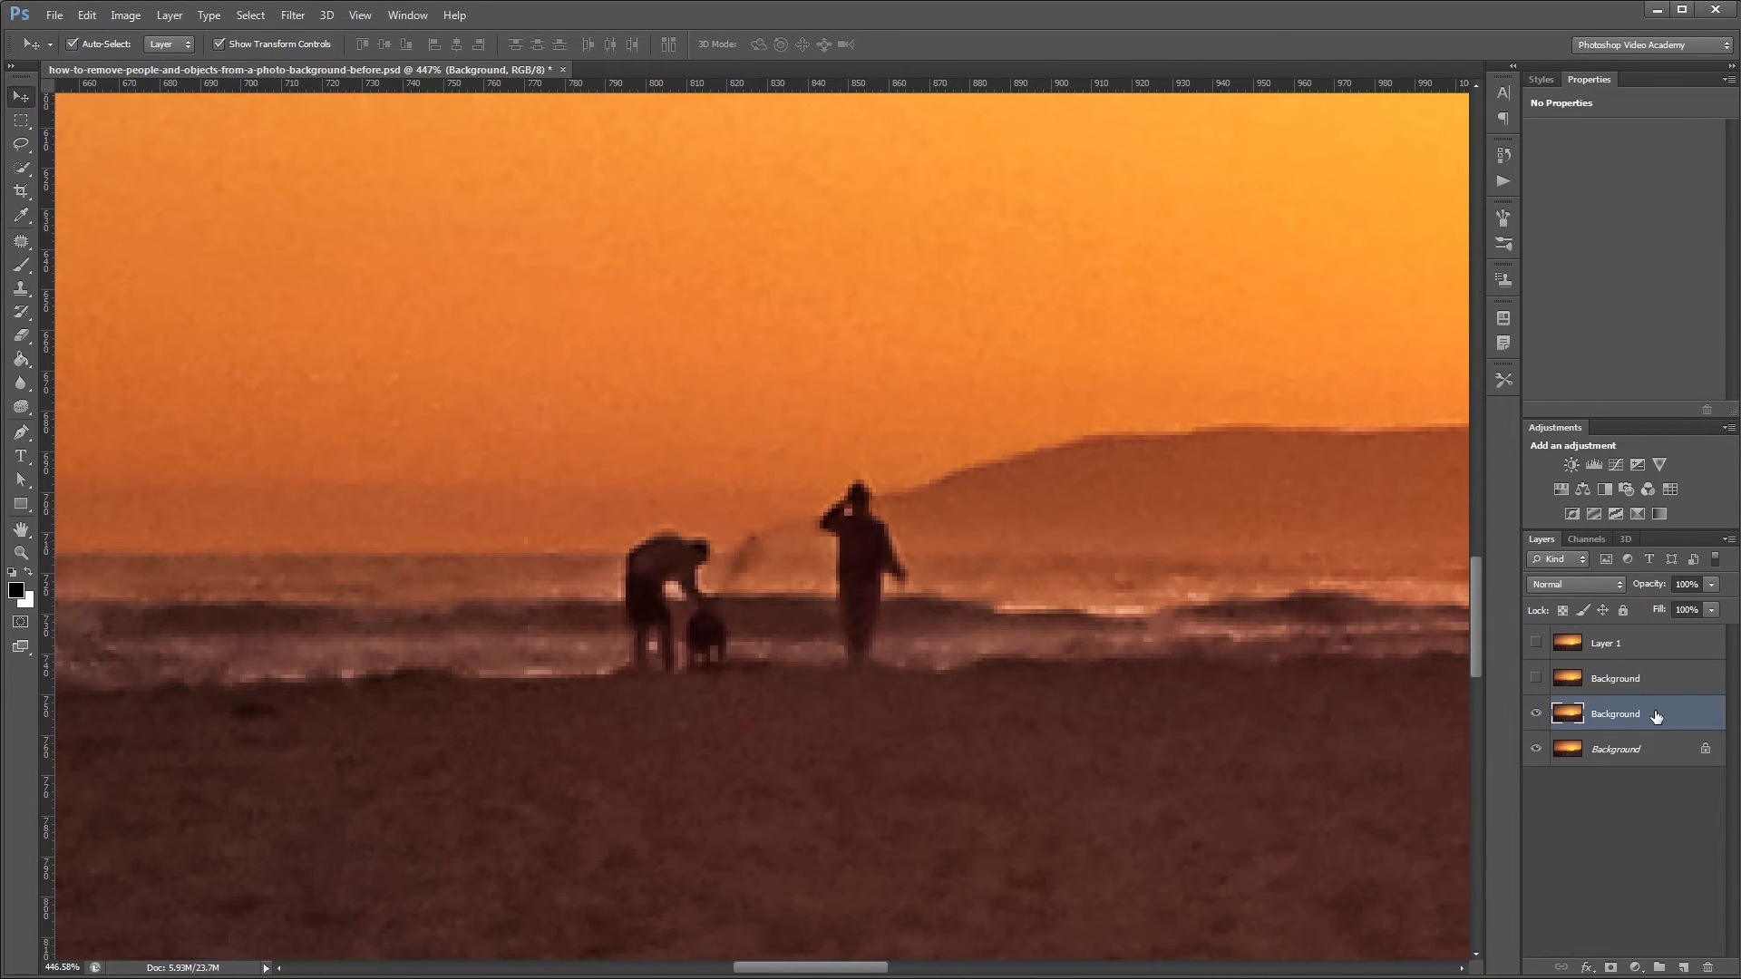
# - Lasso the standing person and remove it with a Content-Aware fill
pyautogui.press('l')
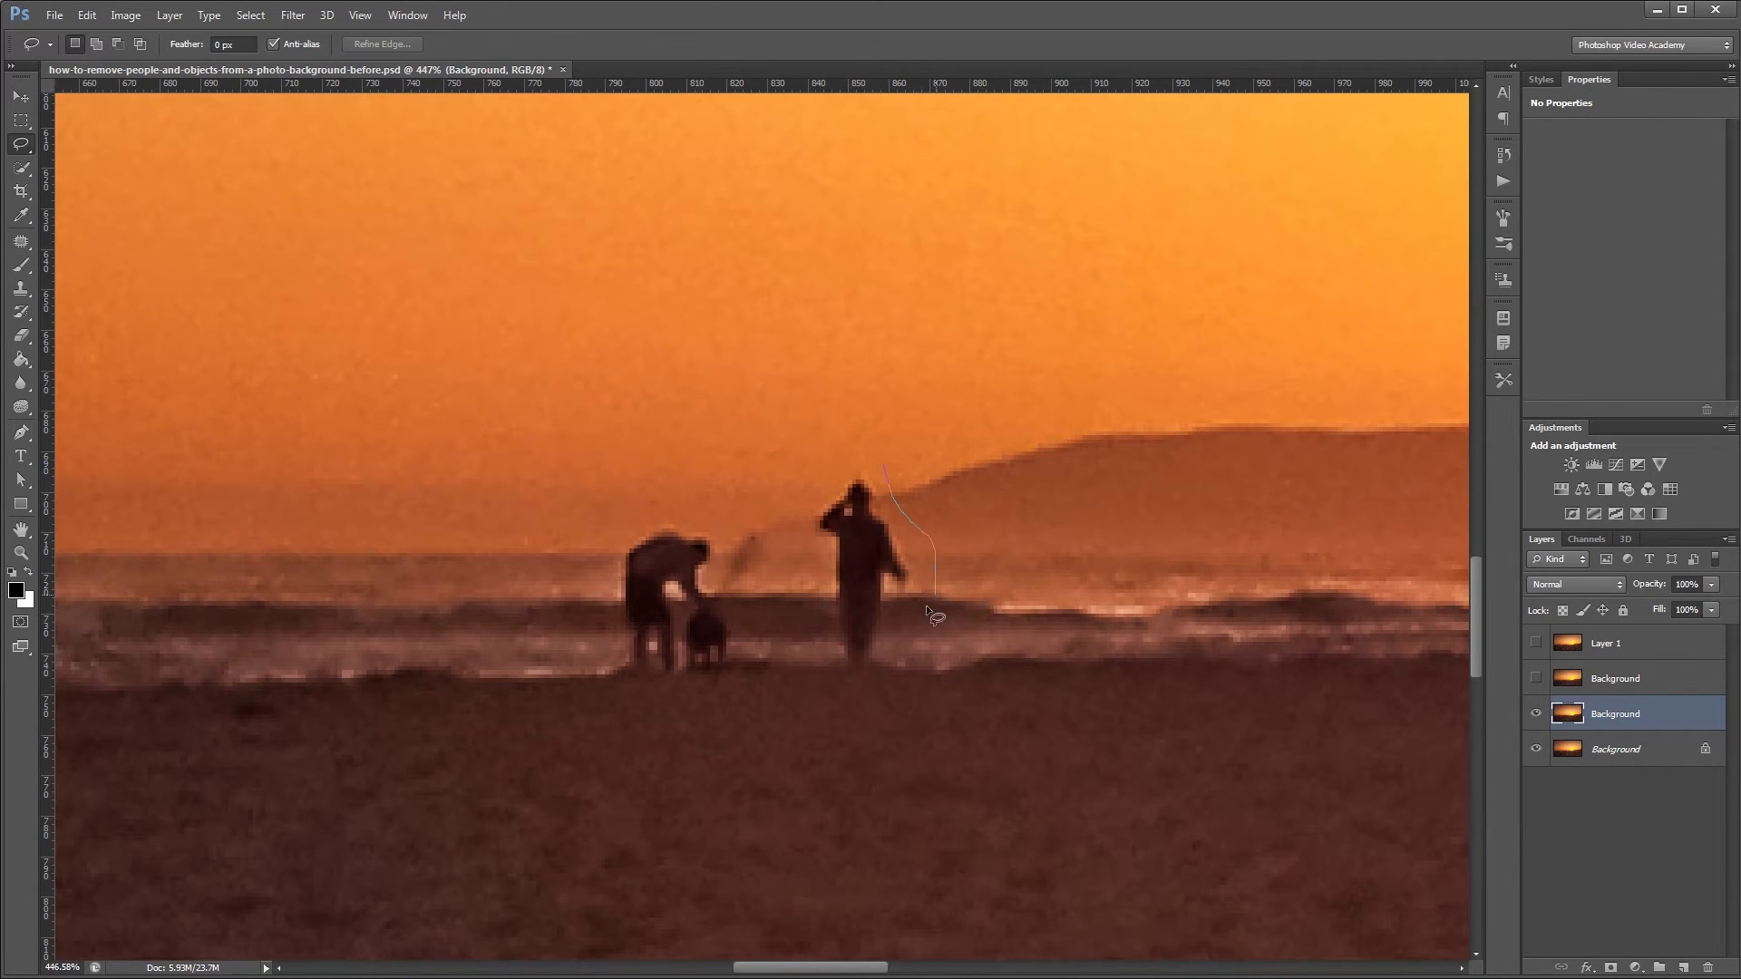
pyautogui.moveTo(927, 607)
pyautogui.mouseDown()
pyautogui.moveTo(870, 680)
pyautogui.moveTo(823, 667)
pyautogui.moveTo(817, 563)
pyautogui.mouseUp()
pyautogui.moveTo(869, 456); pyautogui.dragTo(872, 457)
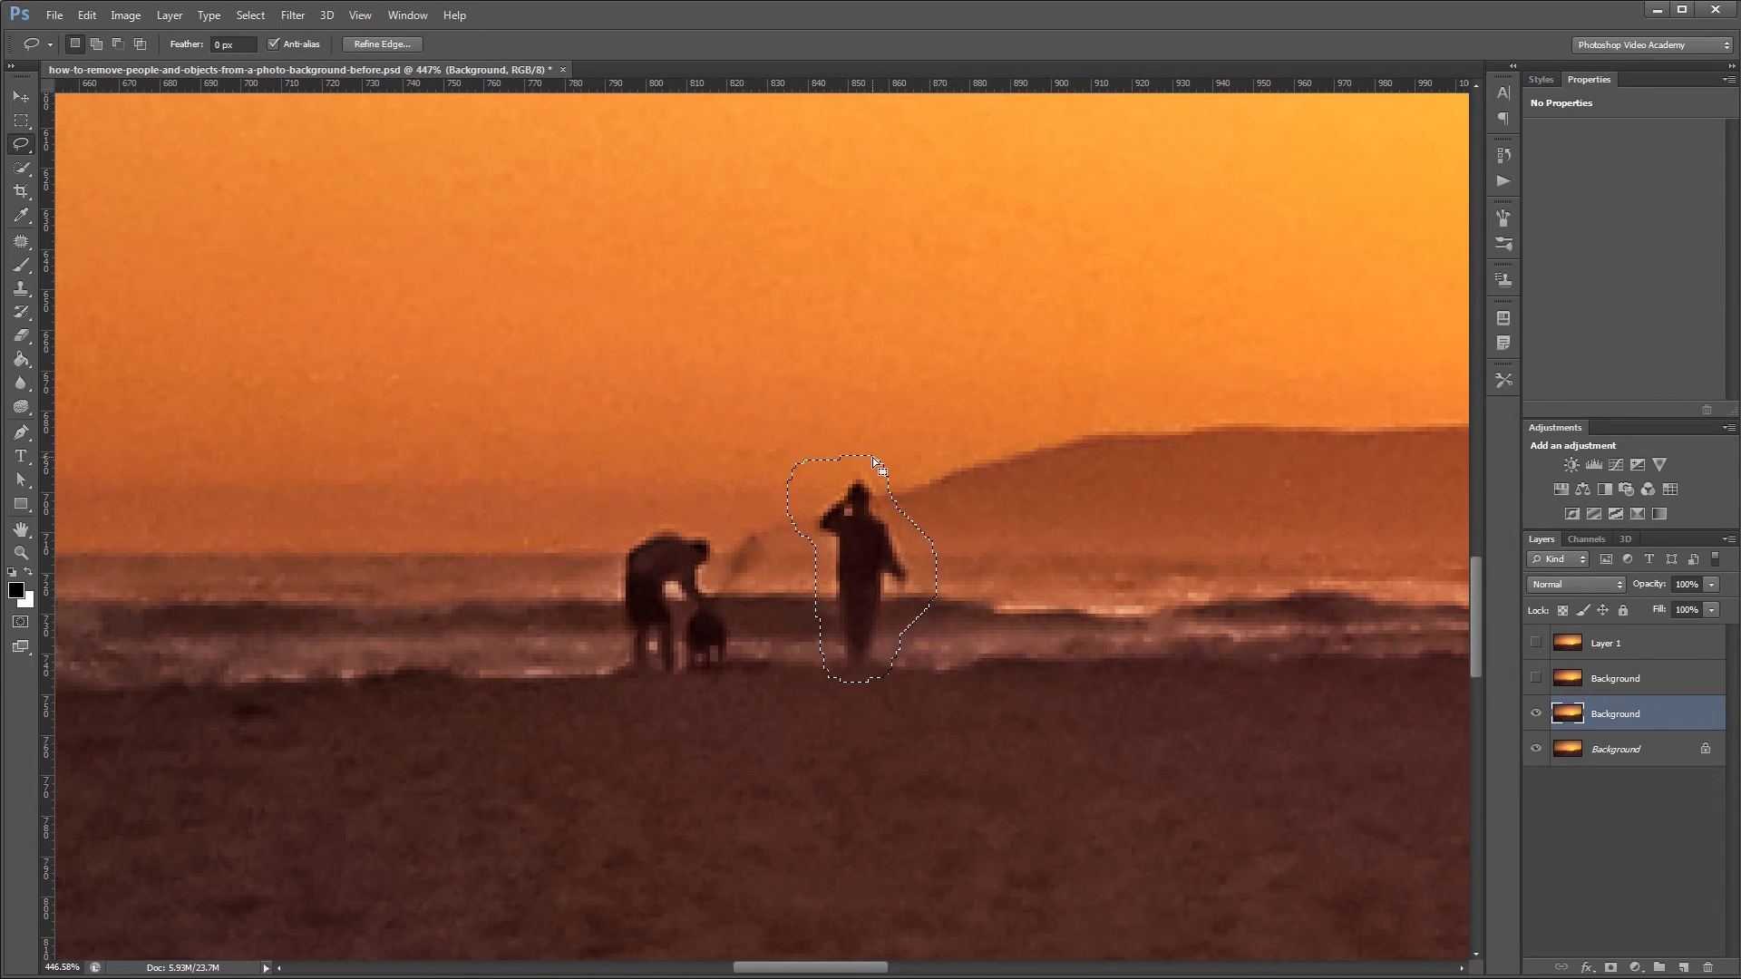
pyautogui.rightClick(863, 535)
pyautogui.click(902, 791)
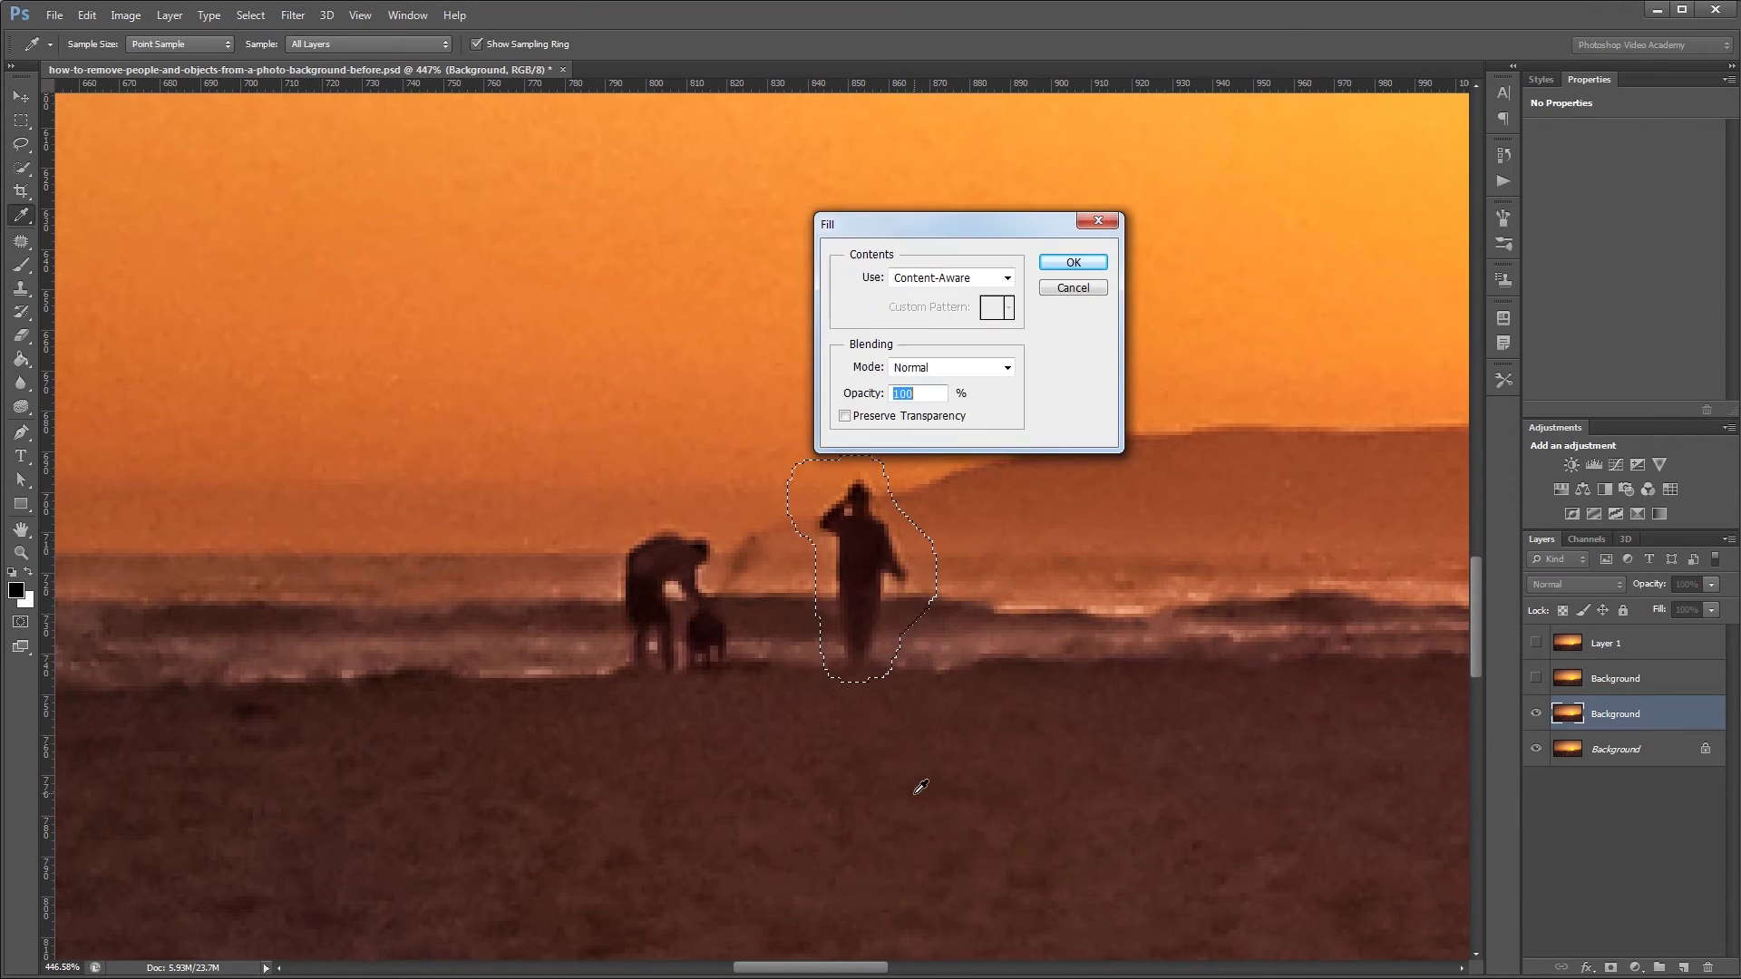
pyautogui.moveTo(923, 217); pyautogui.dragTo(1014, 223)
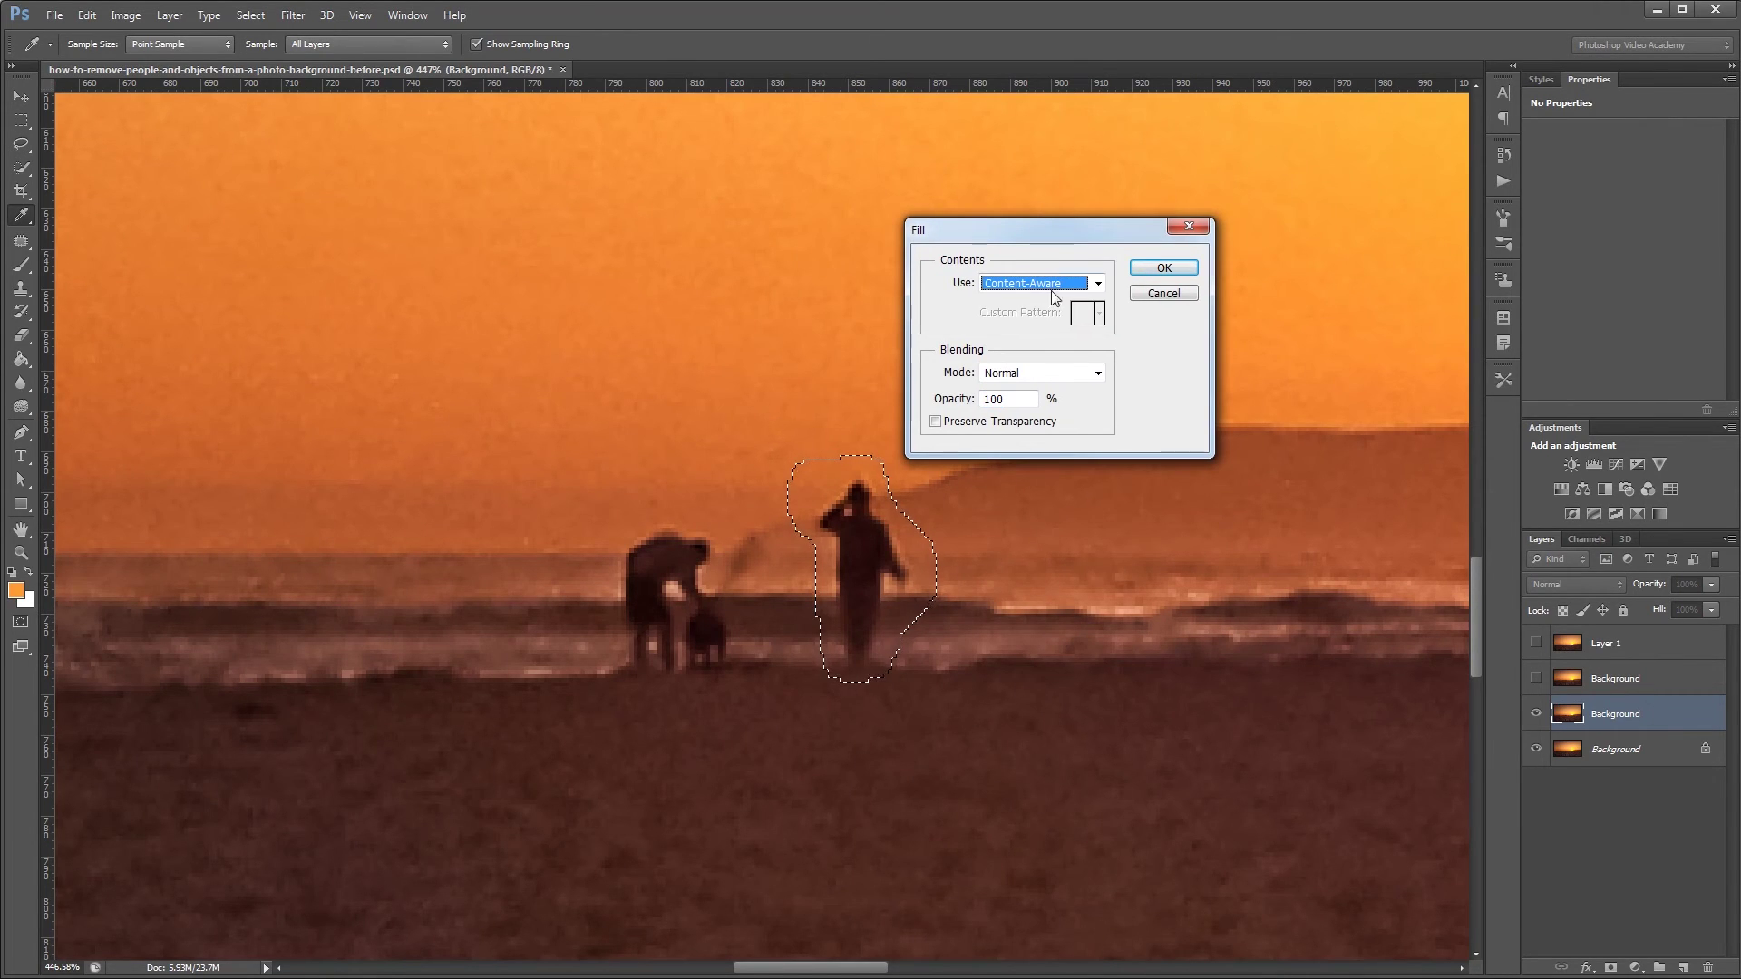
pyautogui.click(1163, 268)
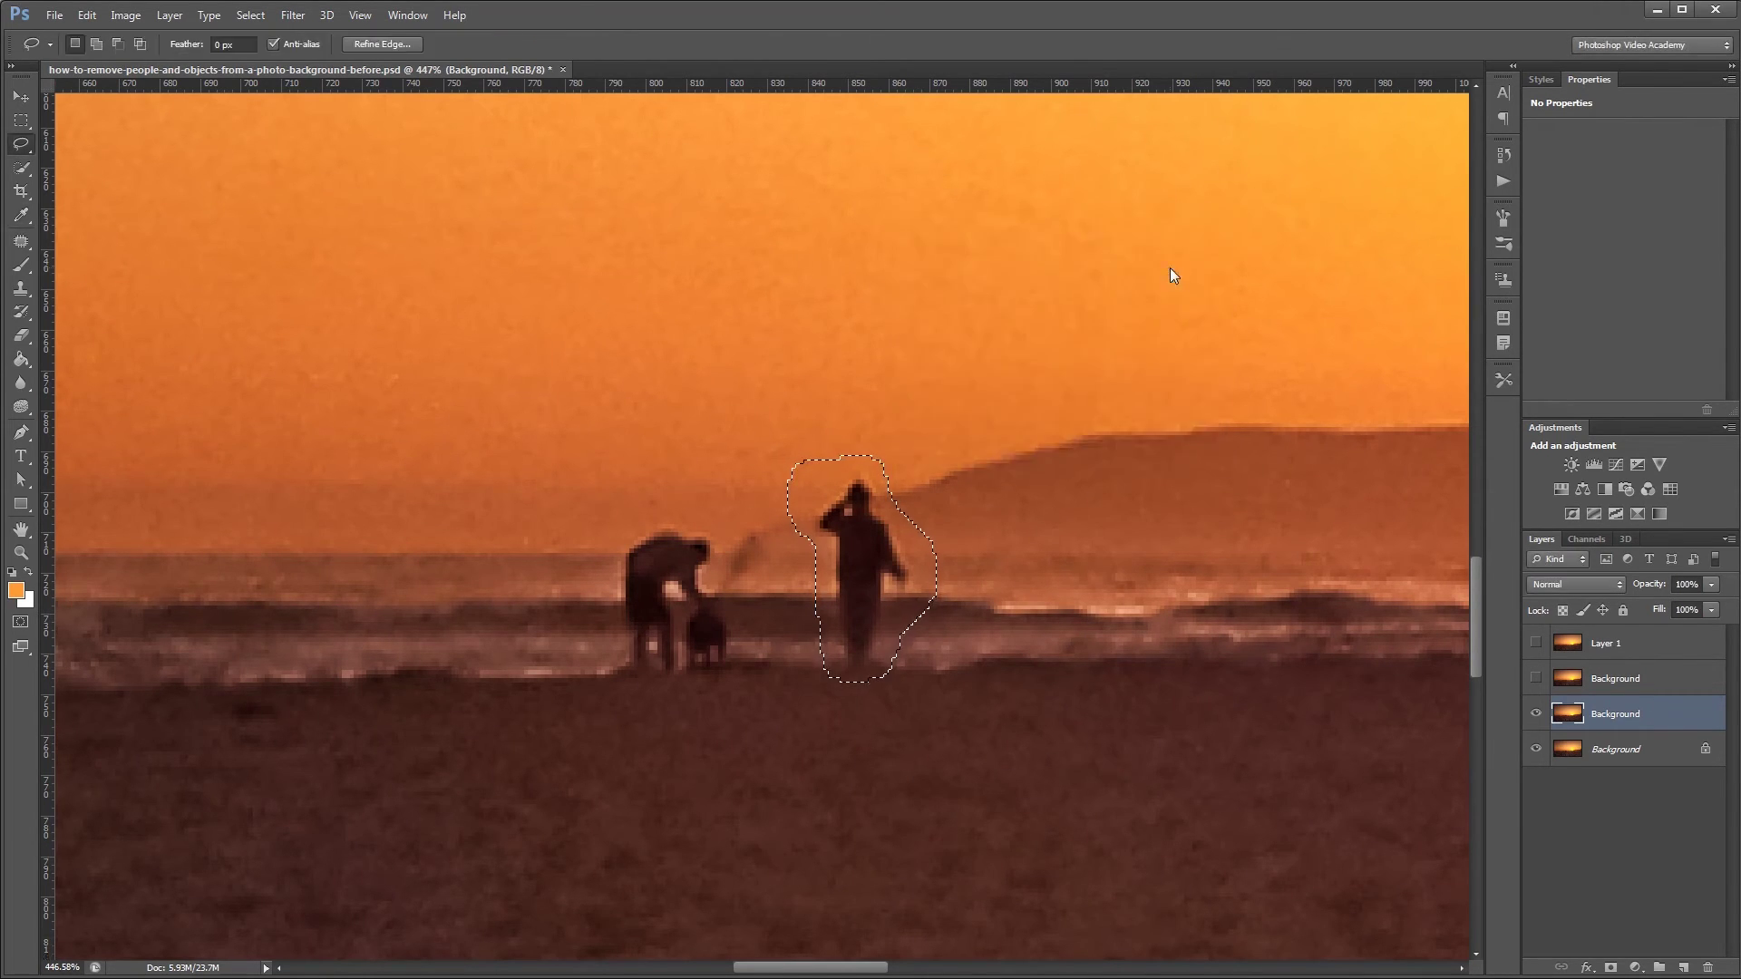
# - Lasso the bent-over person with the dog and Content-Aware fill them away
pyautogui.moveTo(718, 514)
pyautogui.mouseDown()
pyautogui.moveTo(748, 655)
pyautogui.moveTo(713, 698)
pyautogui.moveTo(621, 685)
pyautogui.mouseUp()
pyautogui.moveTo(691, 512); pyautogui.dragTo(705, 512)
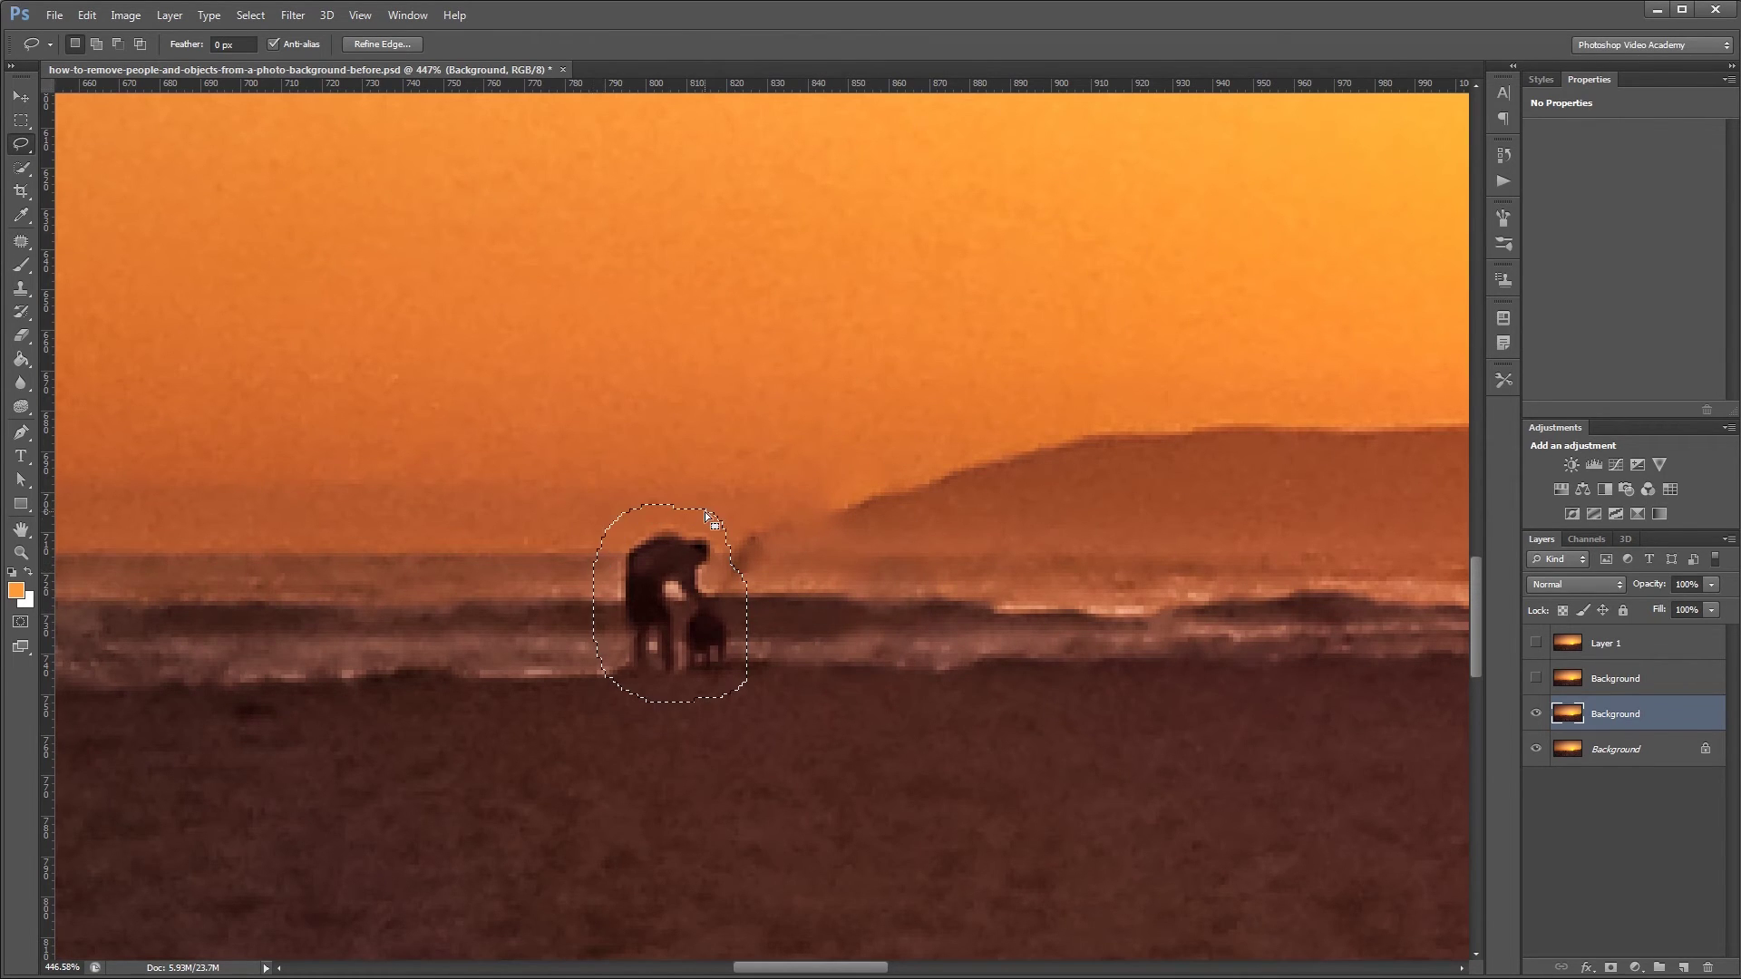
pyautogui.rightClick(704, 533)
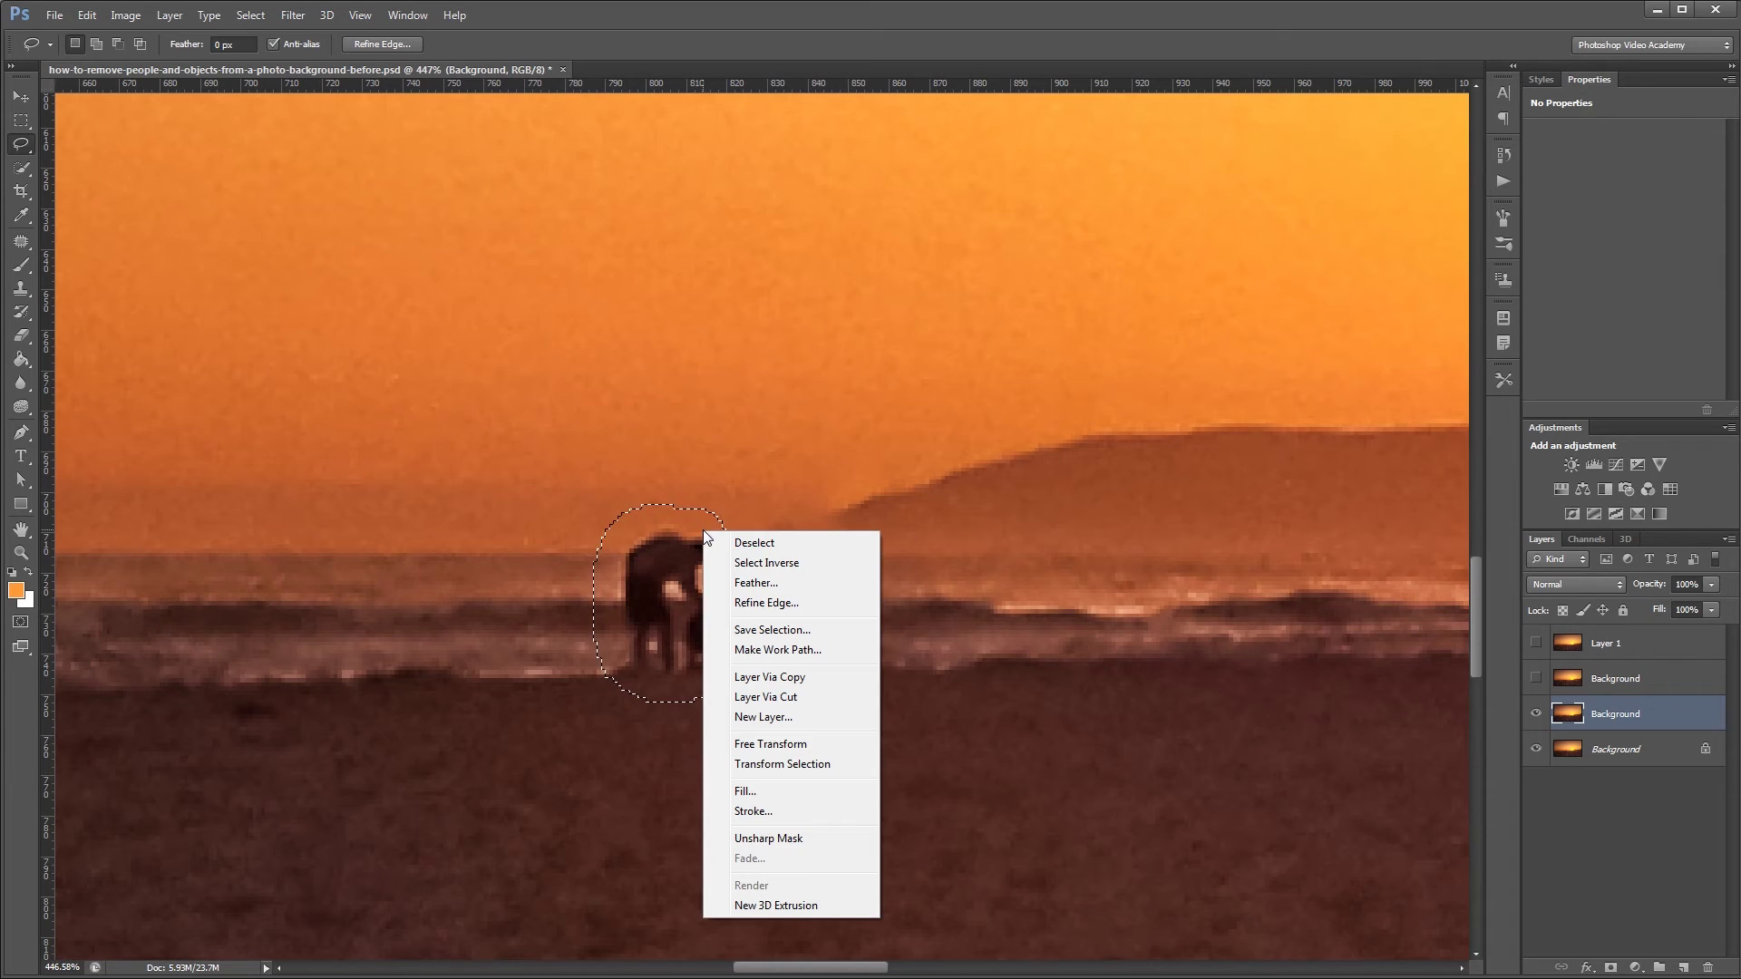
pyautogui.click(746, 791)
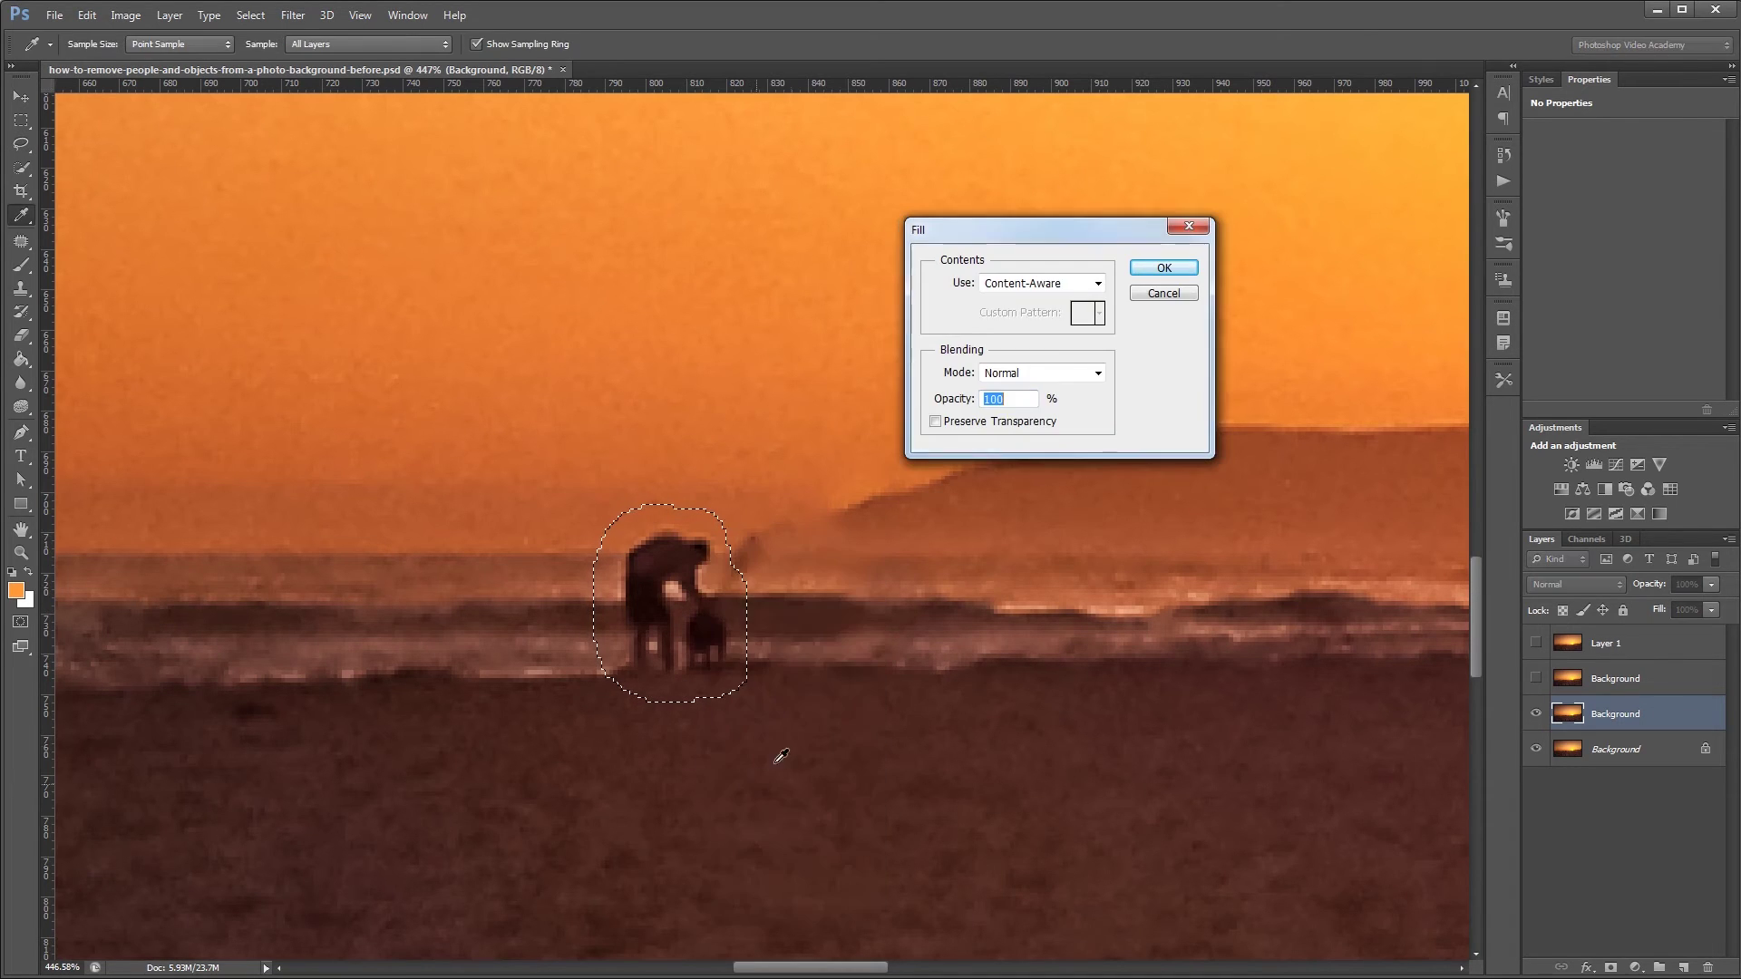
pyautogui.click(1172, 270)
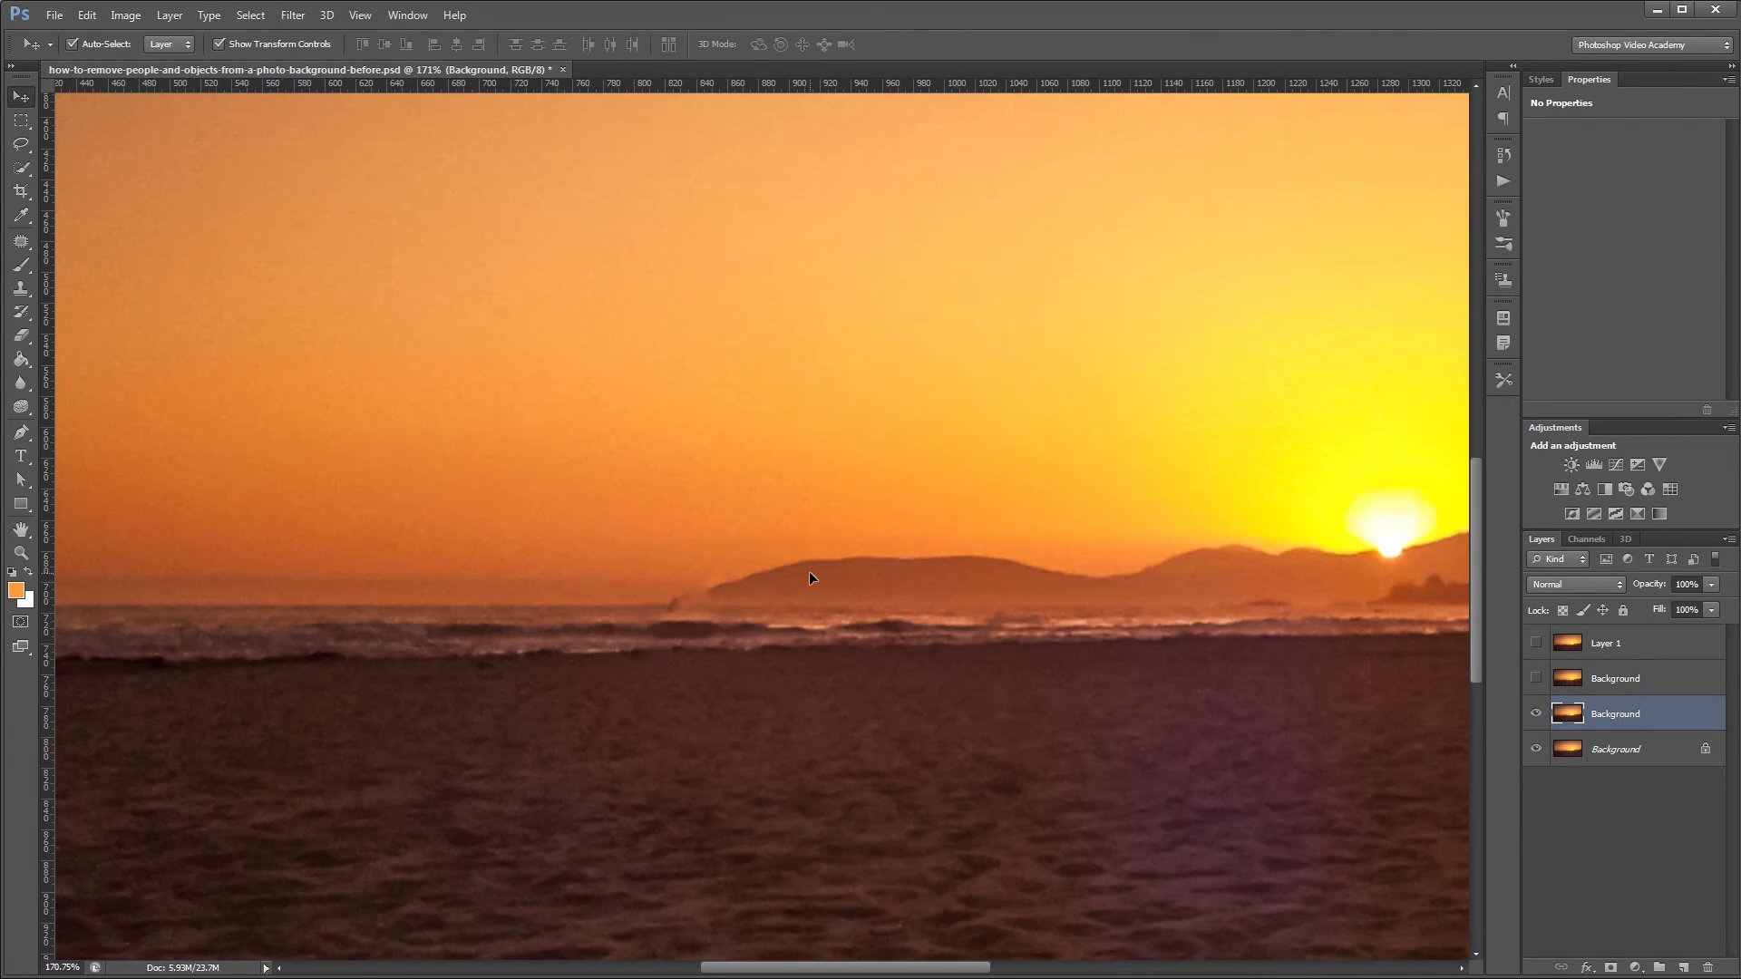
# - Hide the Content-Aware filled copy and duplicate the locked Background layer a fourth time
pyautogui.scroll(-3, 884, 522)
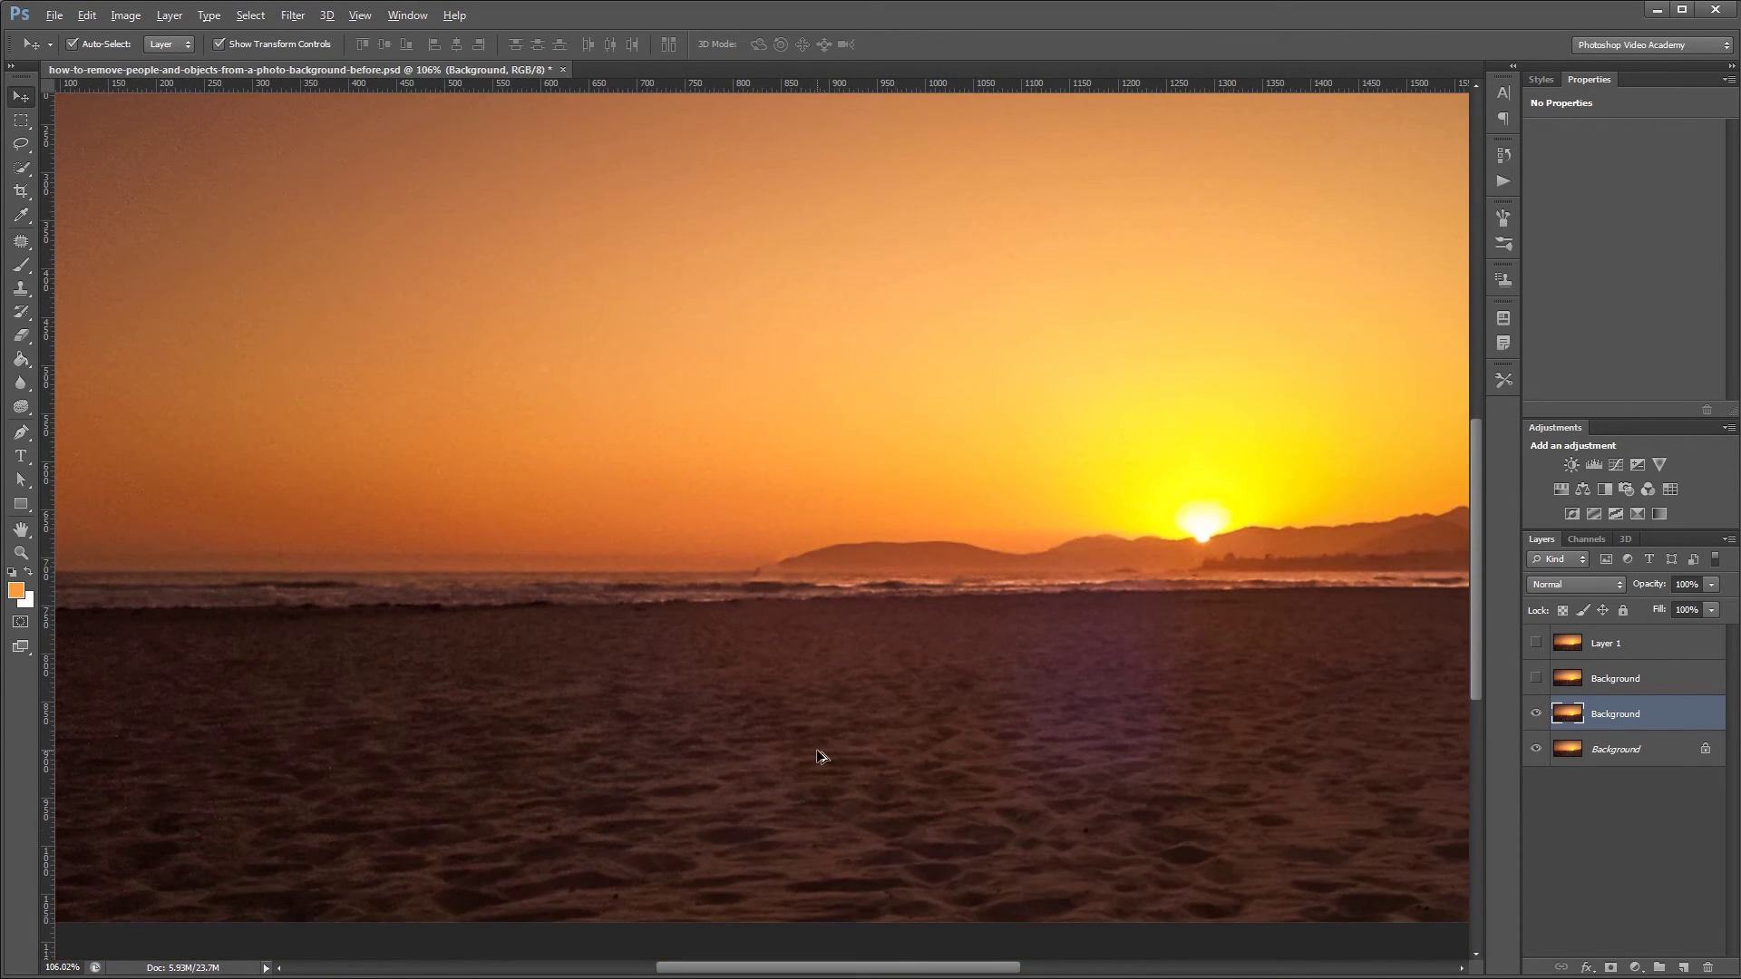
pyautogui.scroll(-1, 823, 758)
pyautogui.scroll(1, 825, 589)
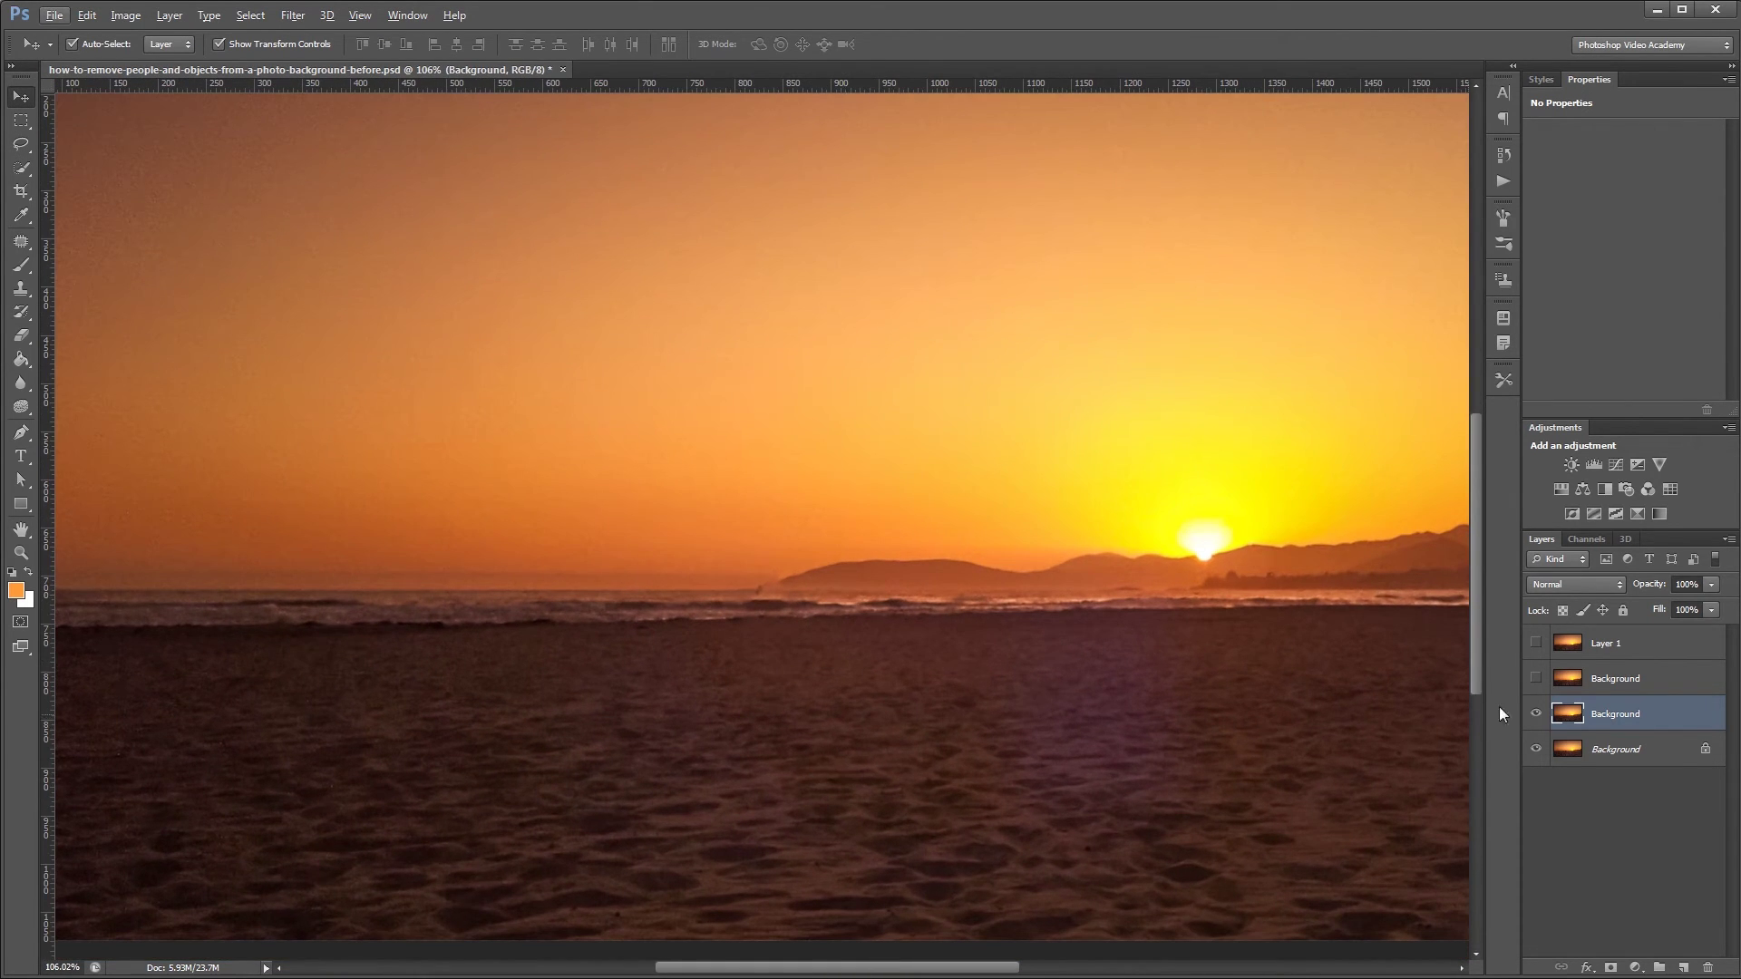
pyautogui.click(1532, 713)
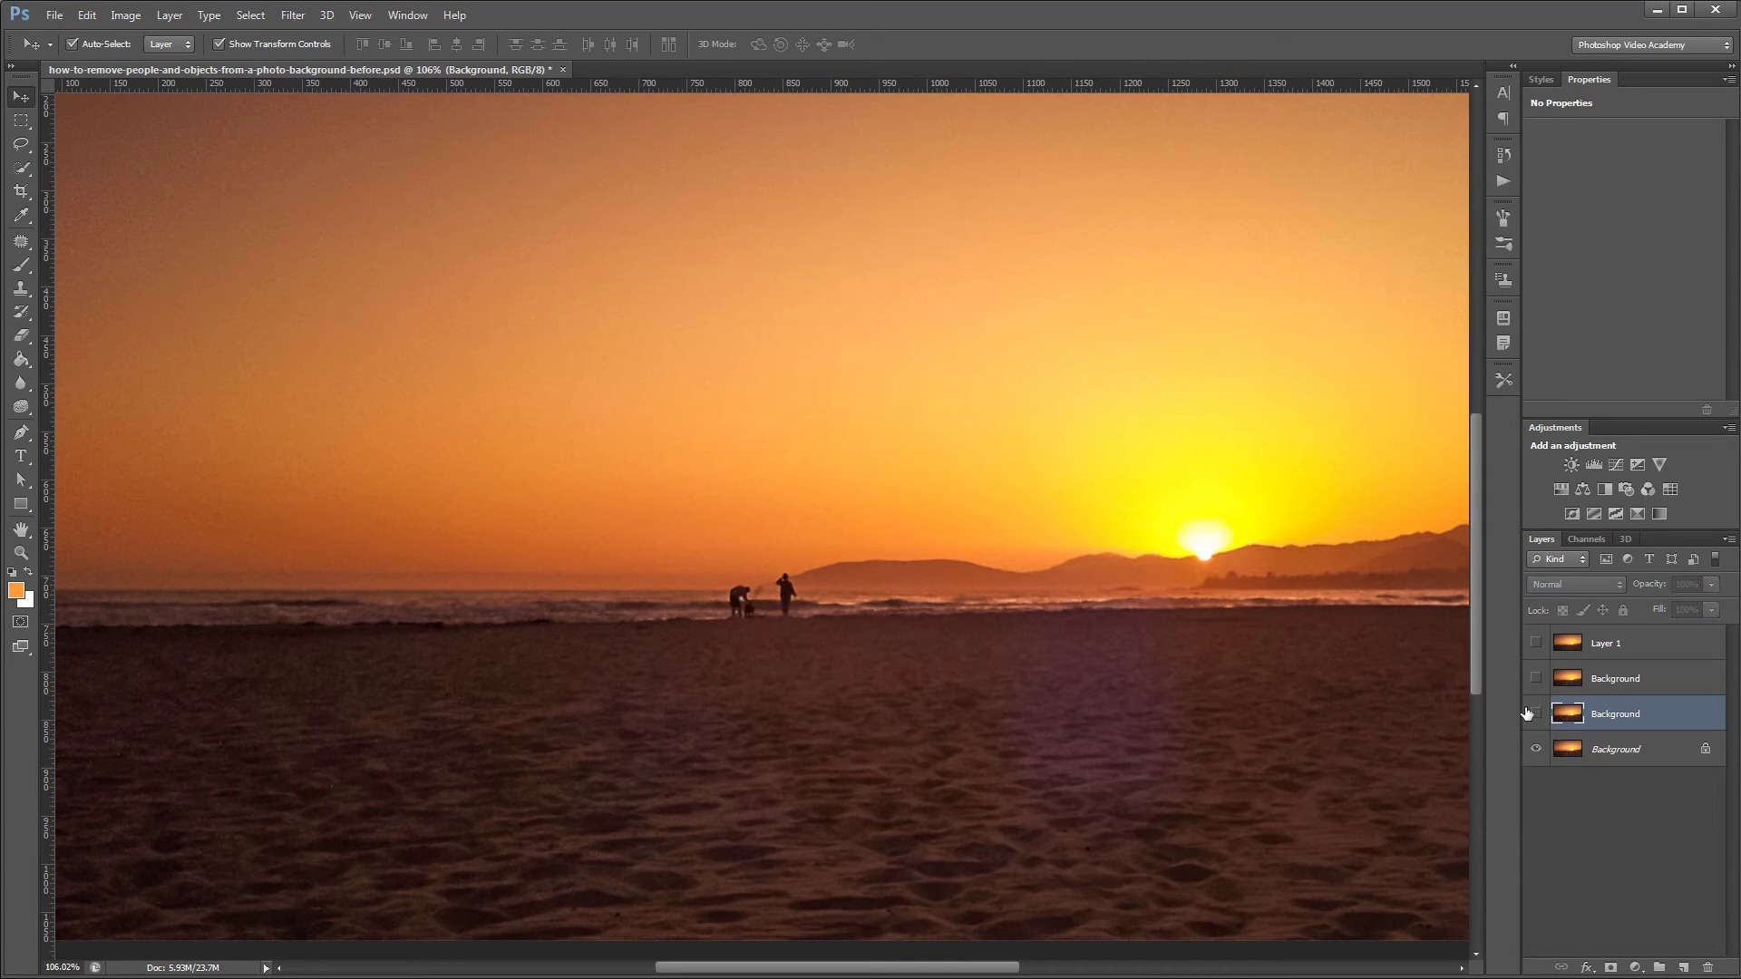
pyautogui.click(1631, 753)
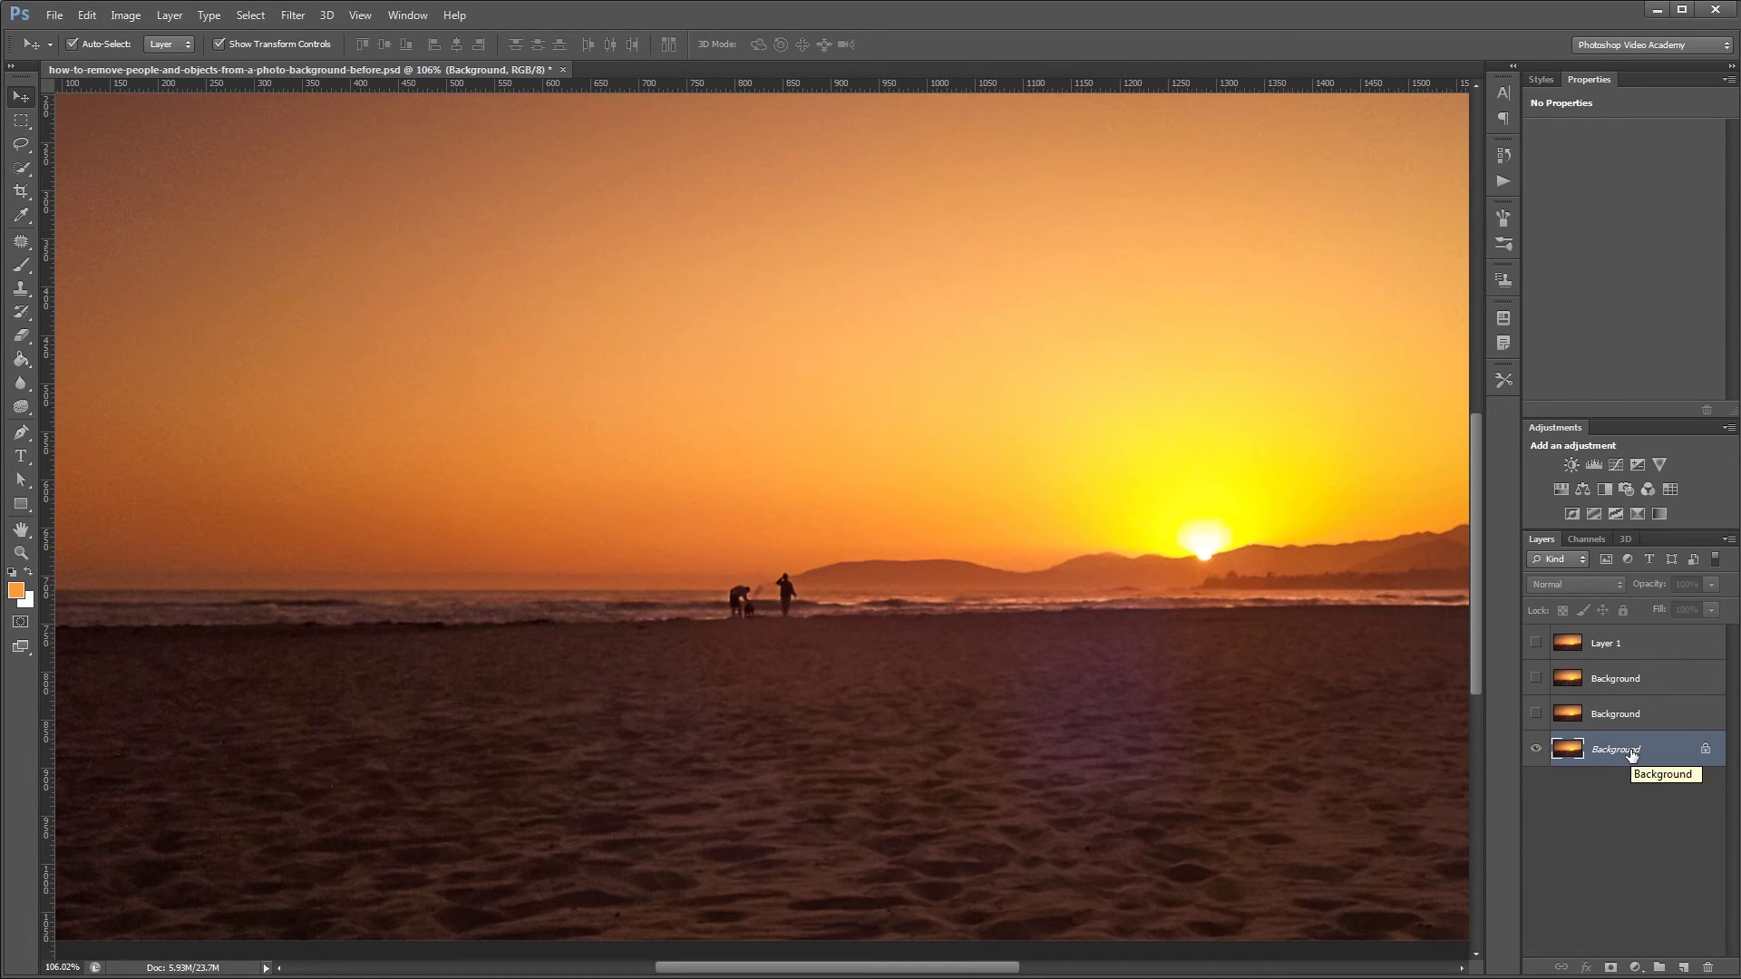
pyautogui.hotkey('ctrl', 'j')
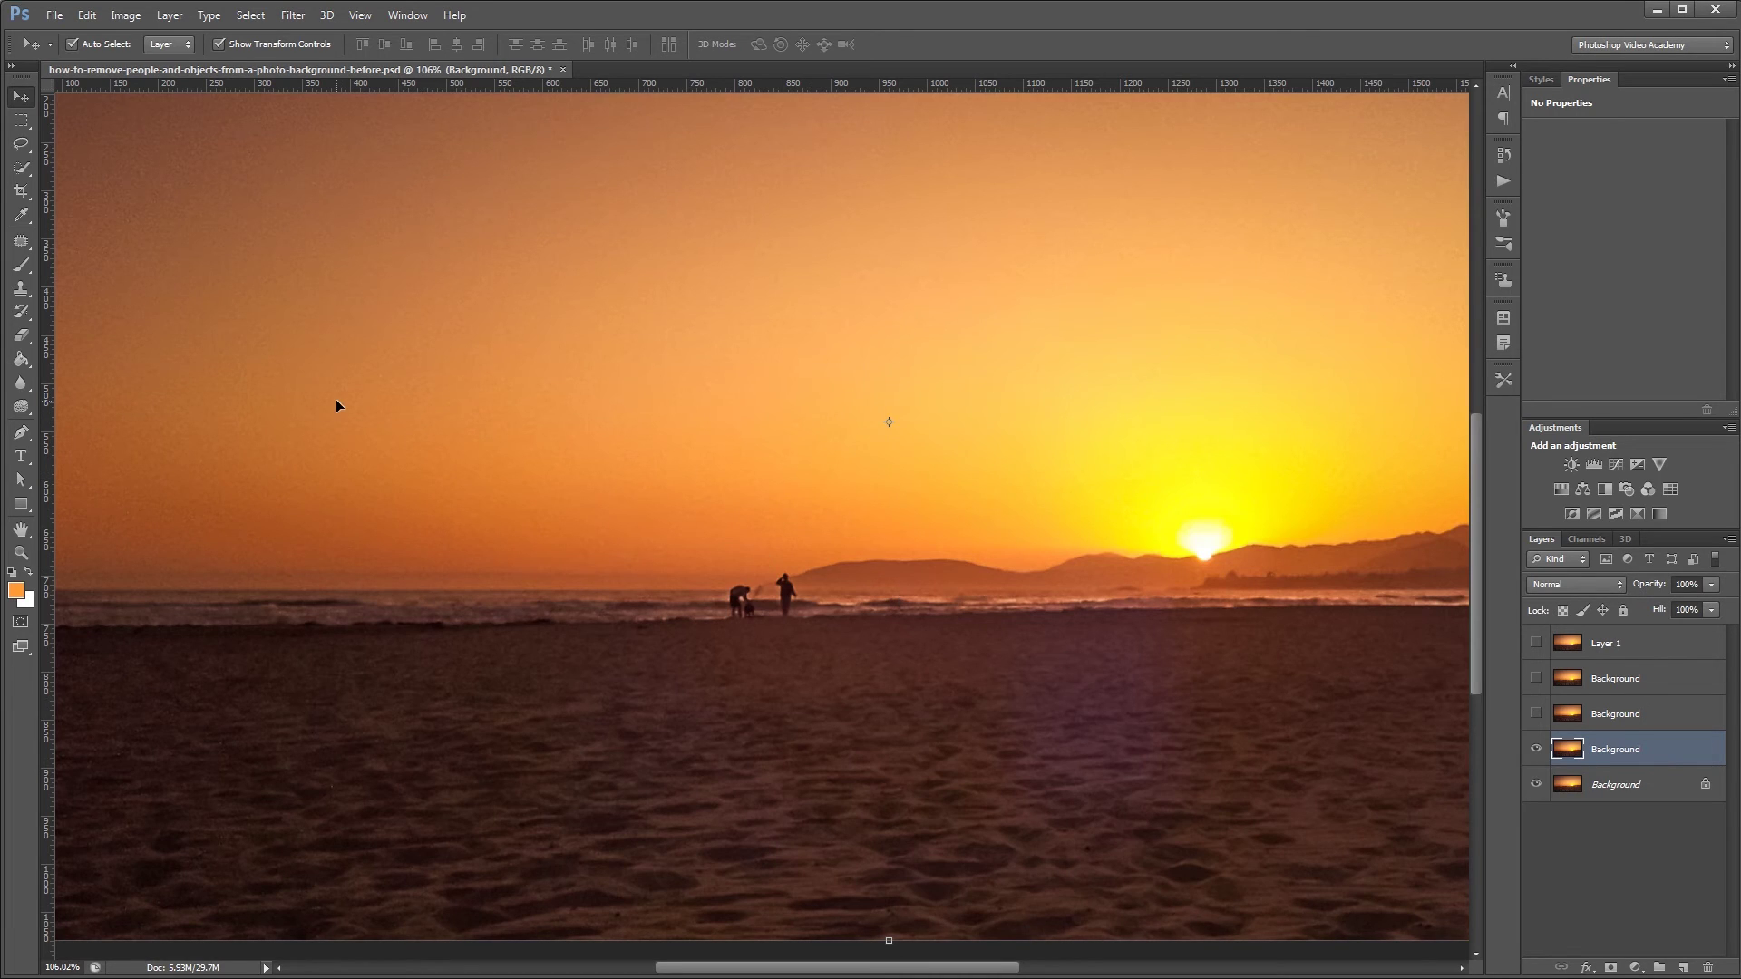
# - With the Clone Stamp, sample clean sea and paint out the bent-over person and dog
pyautogui.moveTo(21, 289); pyautogui.dragTo(92, 288)
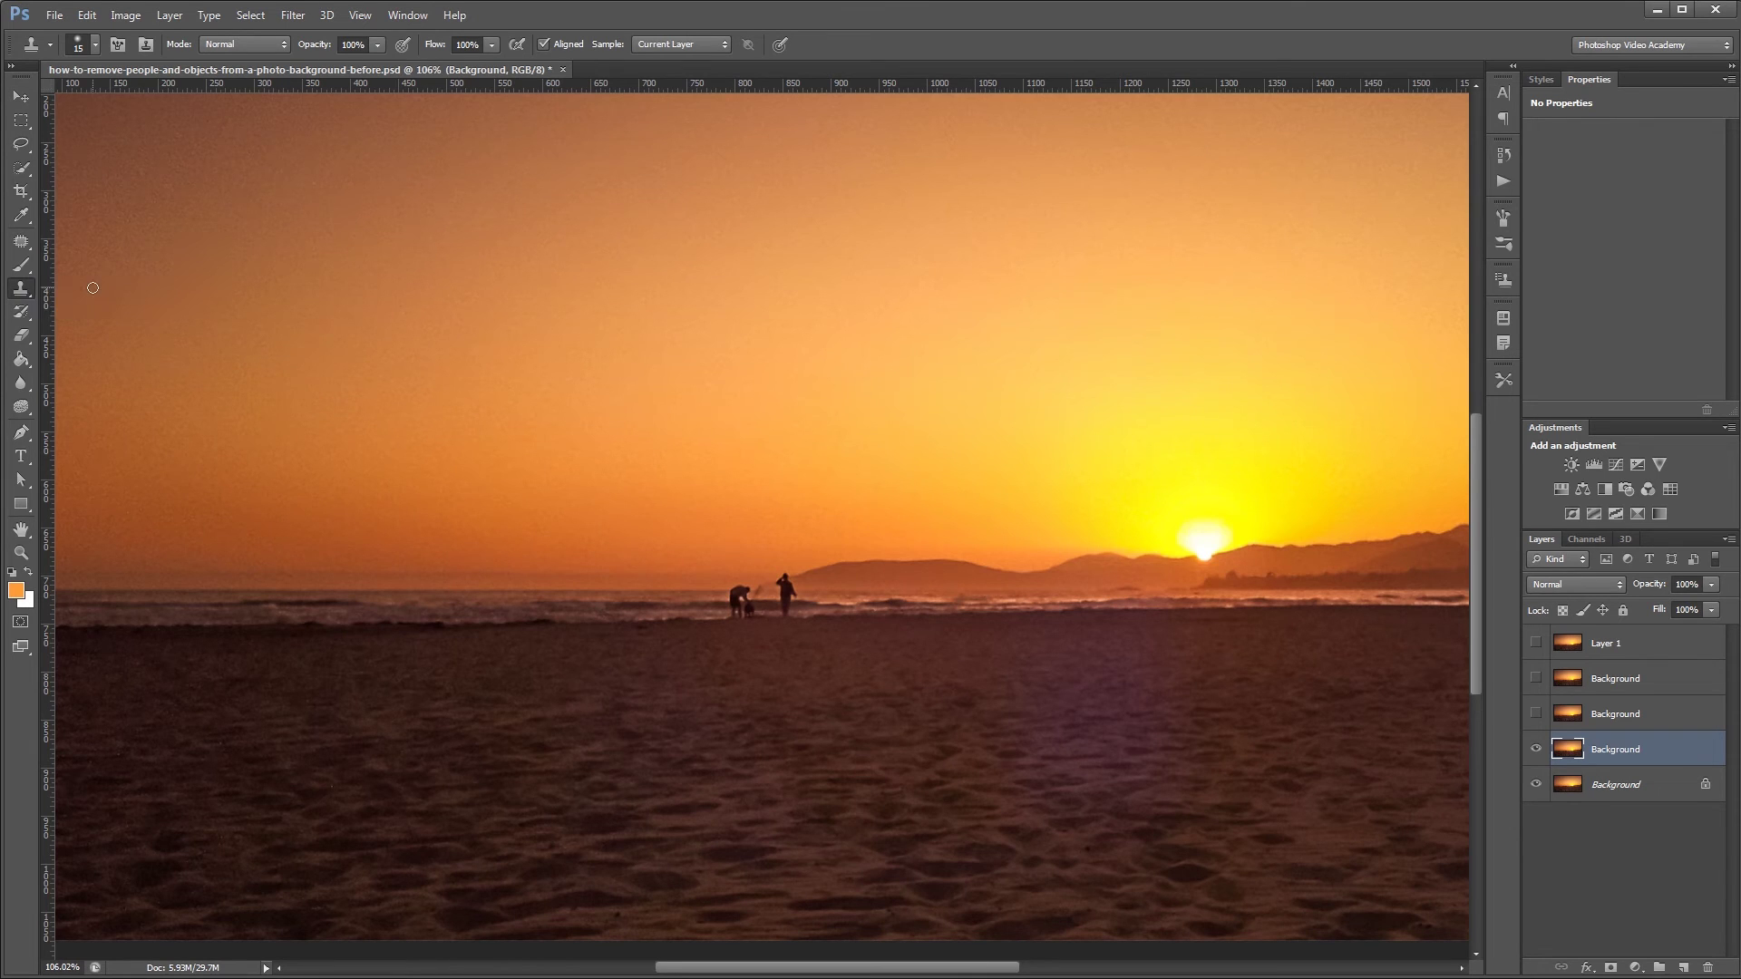
pyautogui.scroll(6, 775, 626)
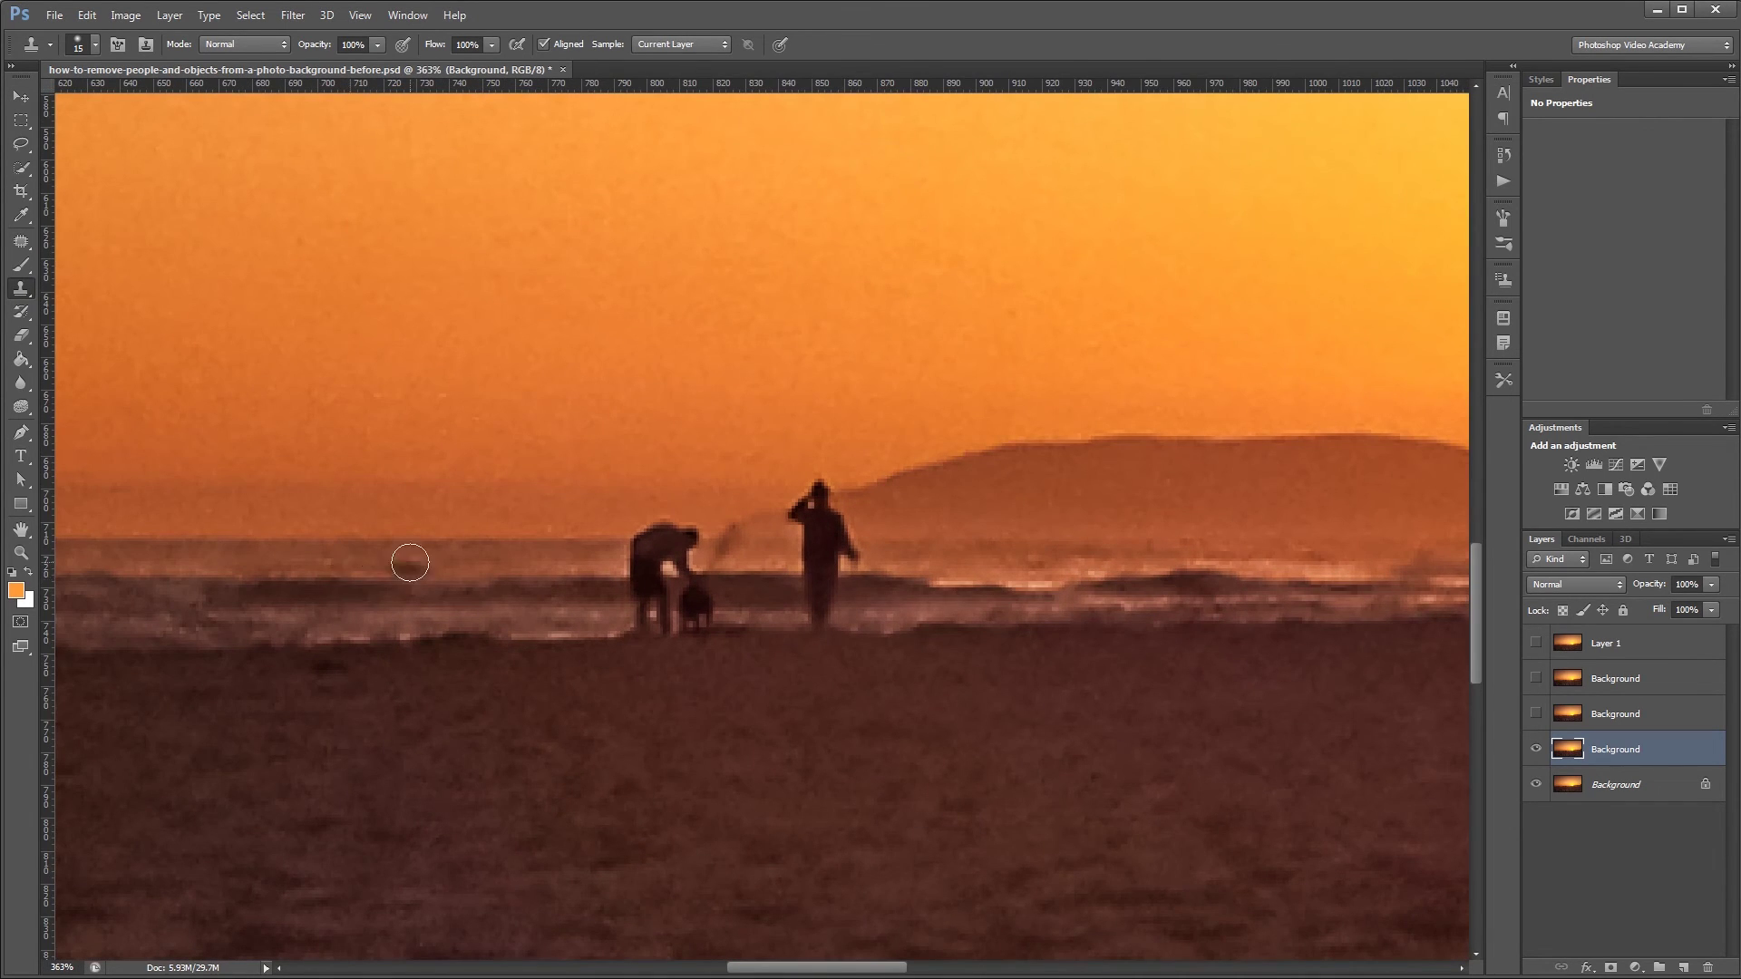
pyautogui.keyDown('alt'); pyautogui.click(342, 581); pyautogui.keyUp('alt')
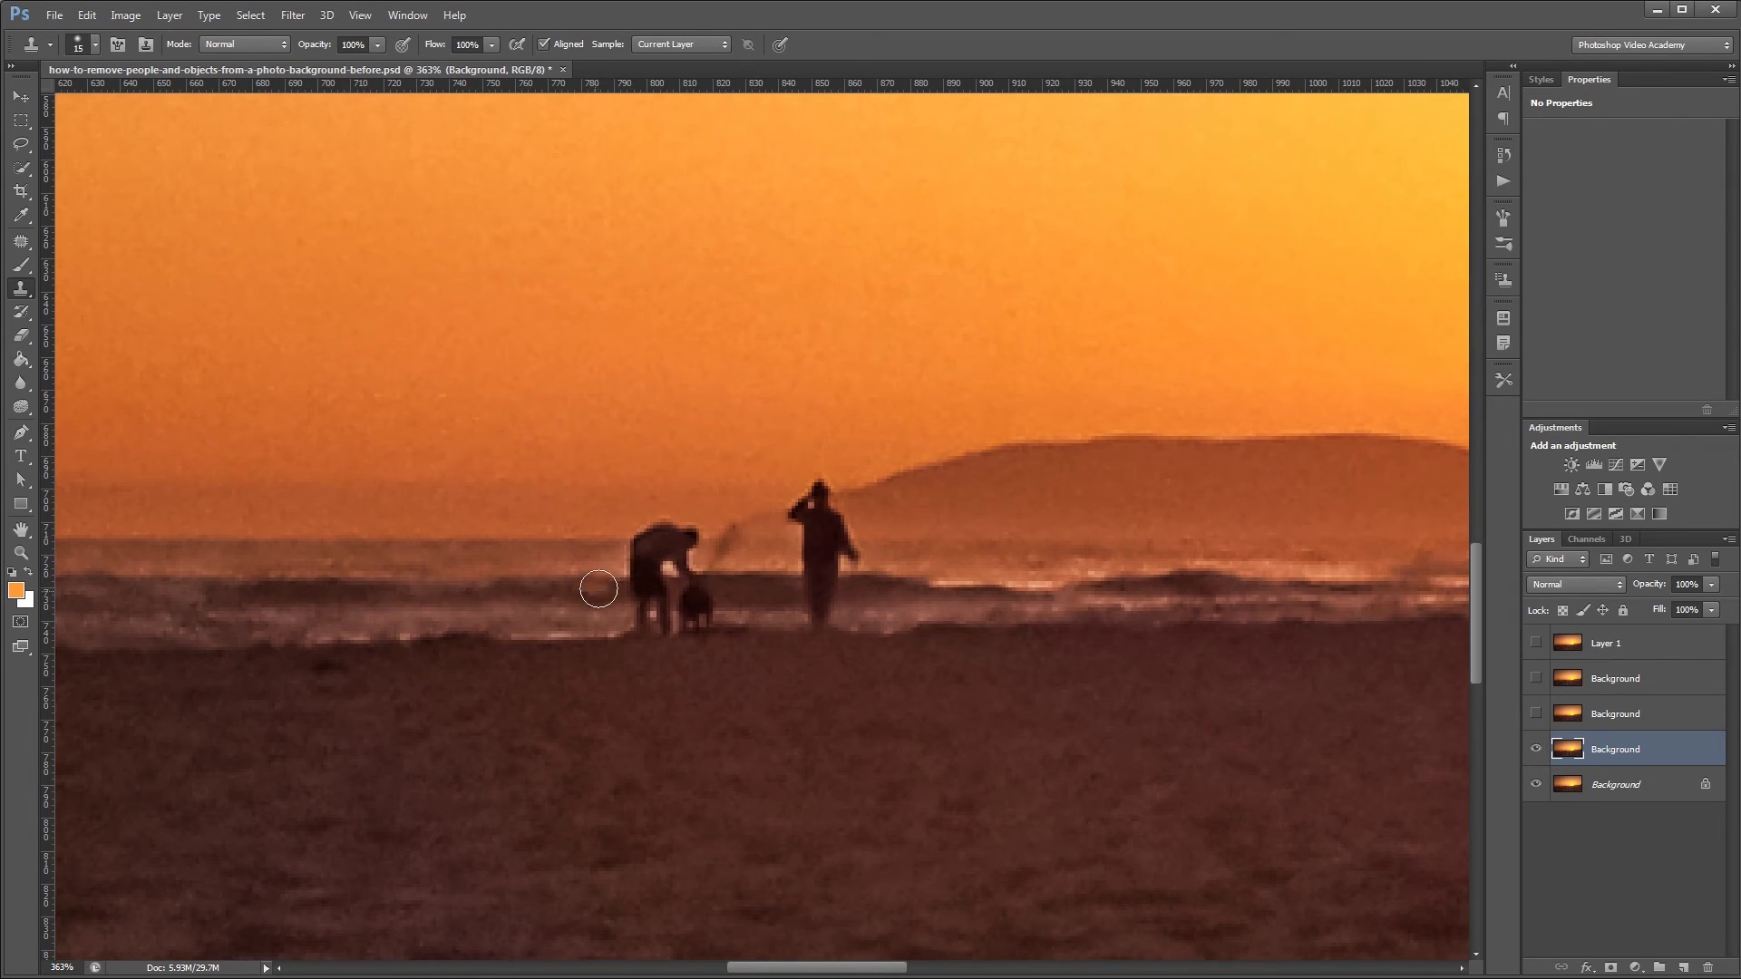
pyautogui.moveTo(613, 578)
pyautogui.mouseDown()
pyautogui.moveTo(706, 574)
pyautogui.moveTo(660, 600)
pyautogui.moveTo(702, 598)
pyautogui.moveTo(626, 613)
pyautogui.moveTo(703, 614)
pyautogui.moveTo(670, 610)
pyautogui.mouseUp()
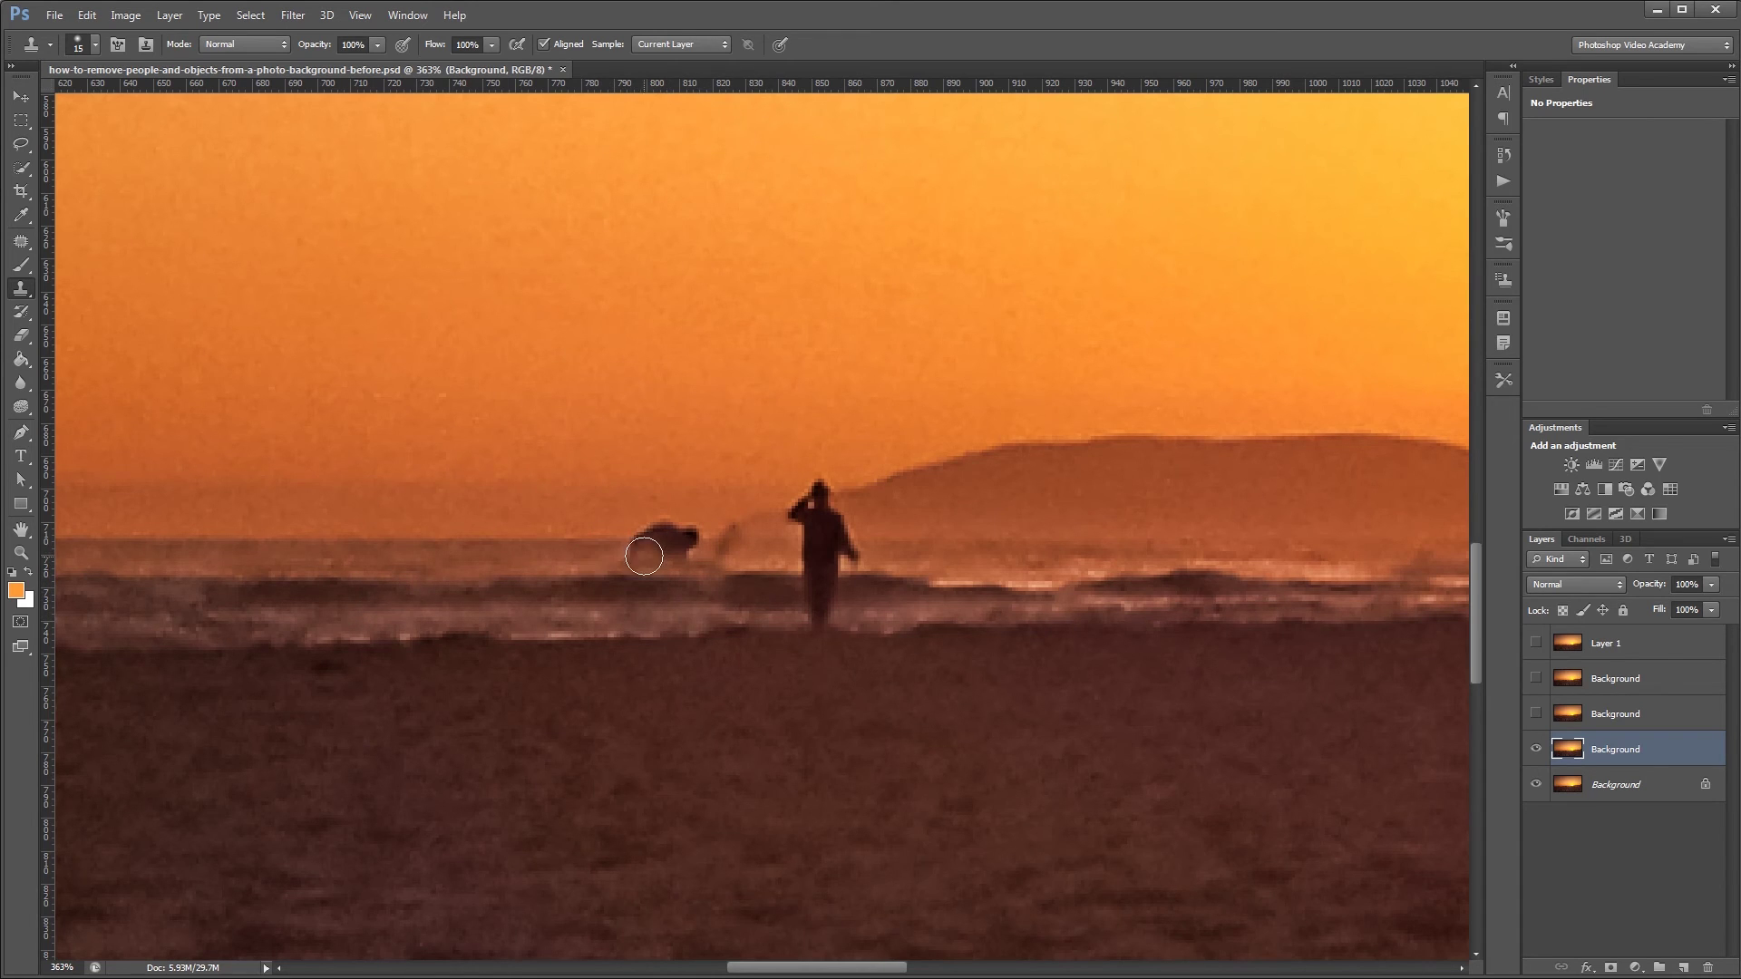
pyautogui.moveTo(639, 547)
pyautogui.mouseDown()
pyautogui.moveTo(687, 535)
pyautogui.moveTo(690, 558)
pyautogui.moveTo(655, 530)
pyautogui.moveTo(610, 558)
pyautogui.mouseUp()
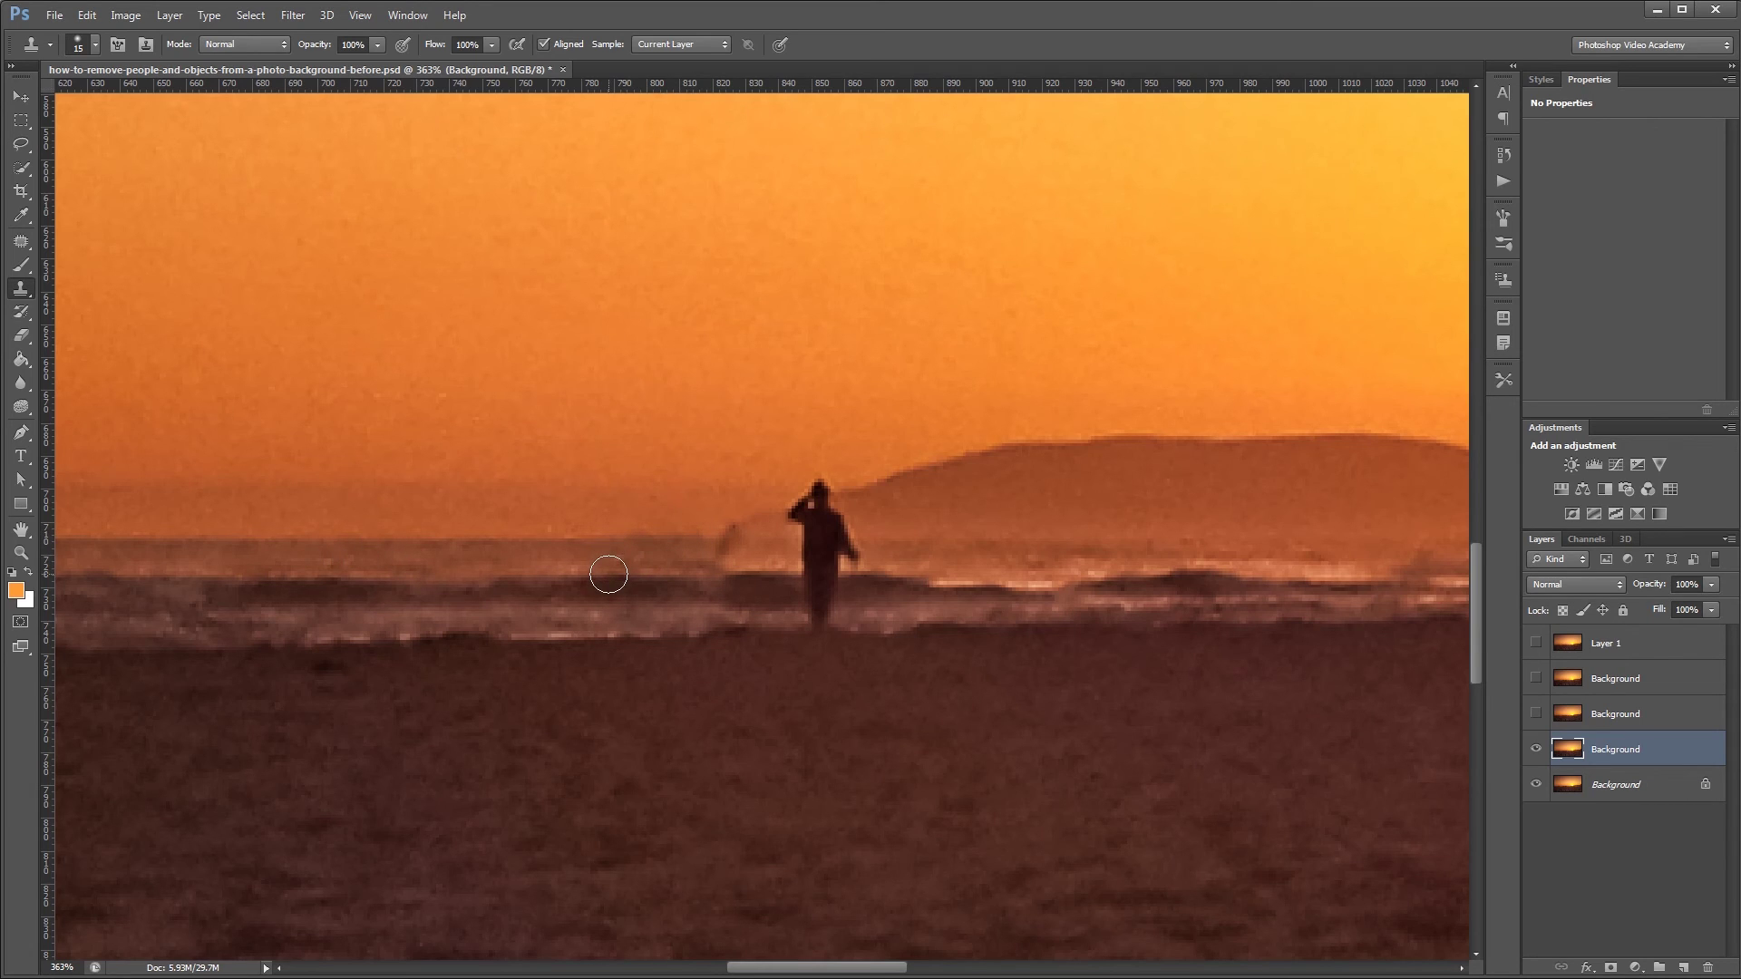
# - Sample the haze beside the standing person and clone out its torso, legs and head
pyautogui.keyDown('alt'); pyautogui.click(994, 538); pyautogui.keyUp('alt')
pyautogui.moveTo(842, 533)
pyautogui.mouseDown()
pyautogui.moveTo(848, 549)
pyautogui.moveTo(806, 568)
pyautogui.moveTo(846, 562)
pyautogui.mouseUp()
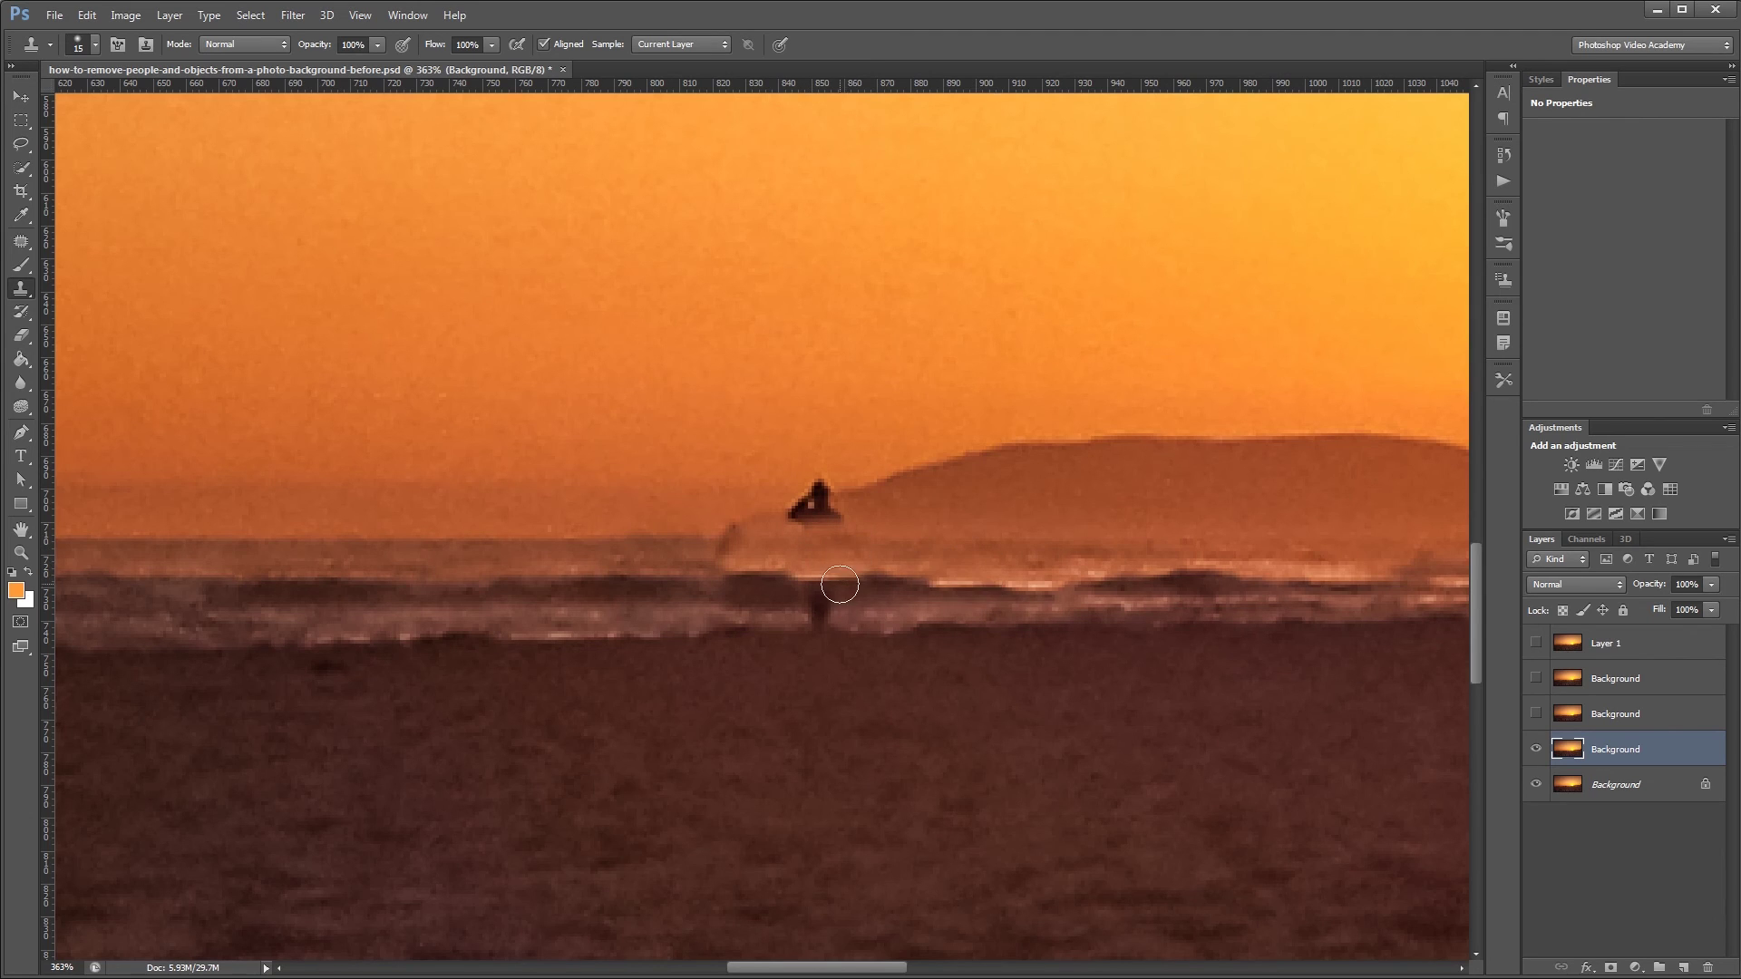
pyautogui.click(820, 606)
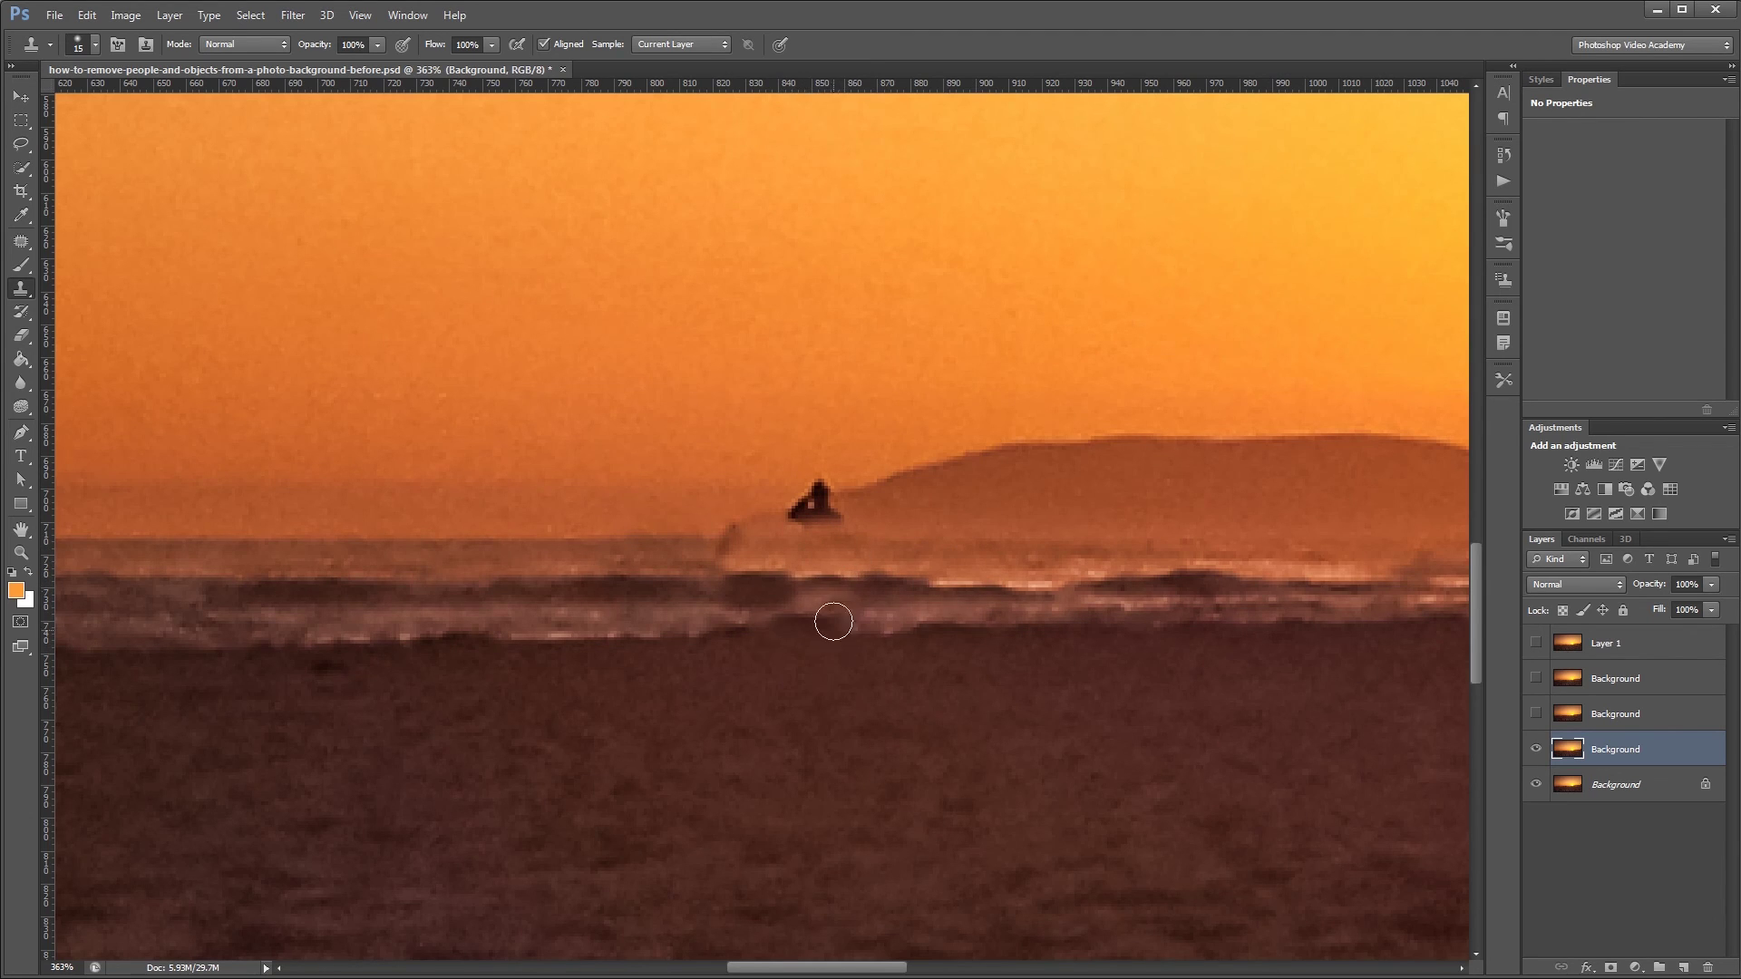
pyautogui.moveTo(848, 497)
pyautogui.mouseDown()
pyautogui.moveTo(815, 512)
pyautogui.moveTo(814, 489)
pyautogui.moveTo(823, 525)
pyautogui.moveTo(777, 550)
pyautogui.moveTo(719, 544)
pyautogui.mouseUp()
# - Toggle each edited copy's visibility to compare with the original, ending with all copies shown
pyautogui.scroll(-3, 765, 641)
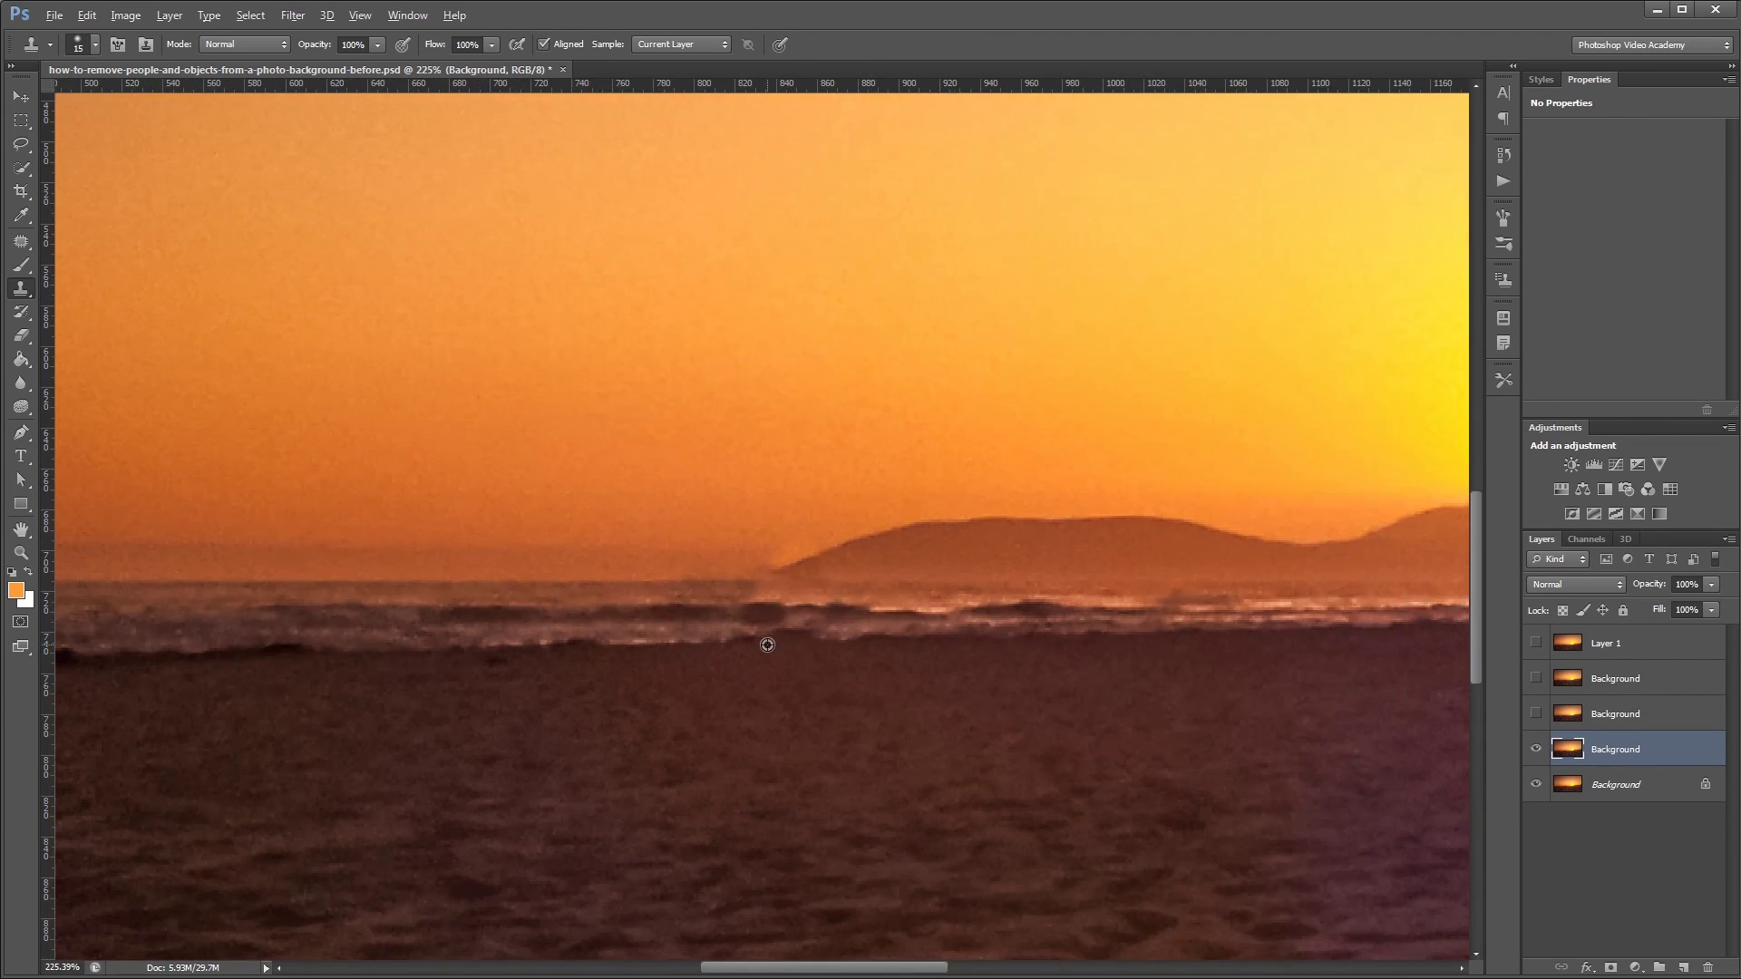
pyautogui.scroll(-4, 767, 645)
pyautogui.press('v')
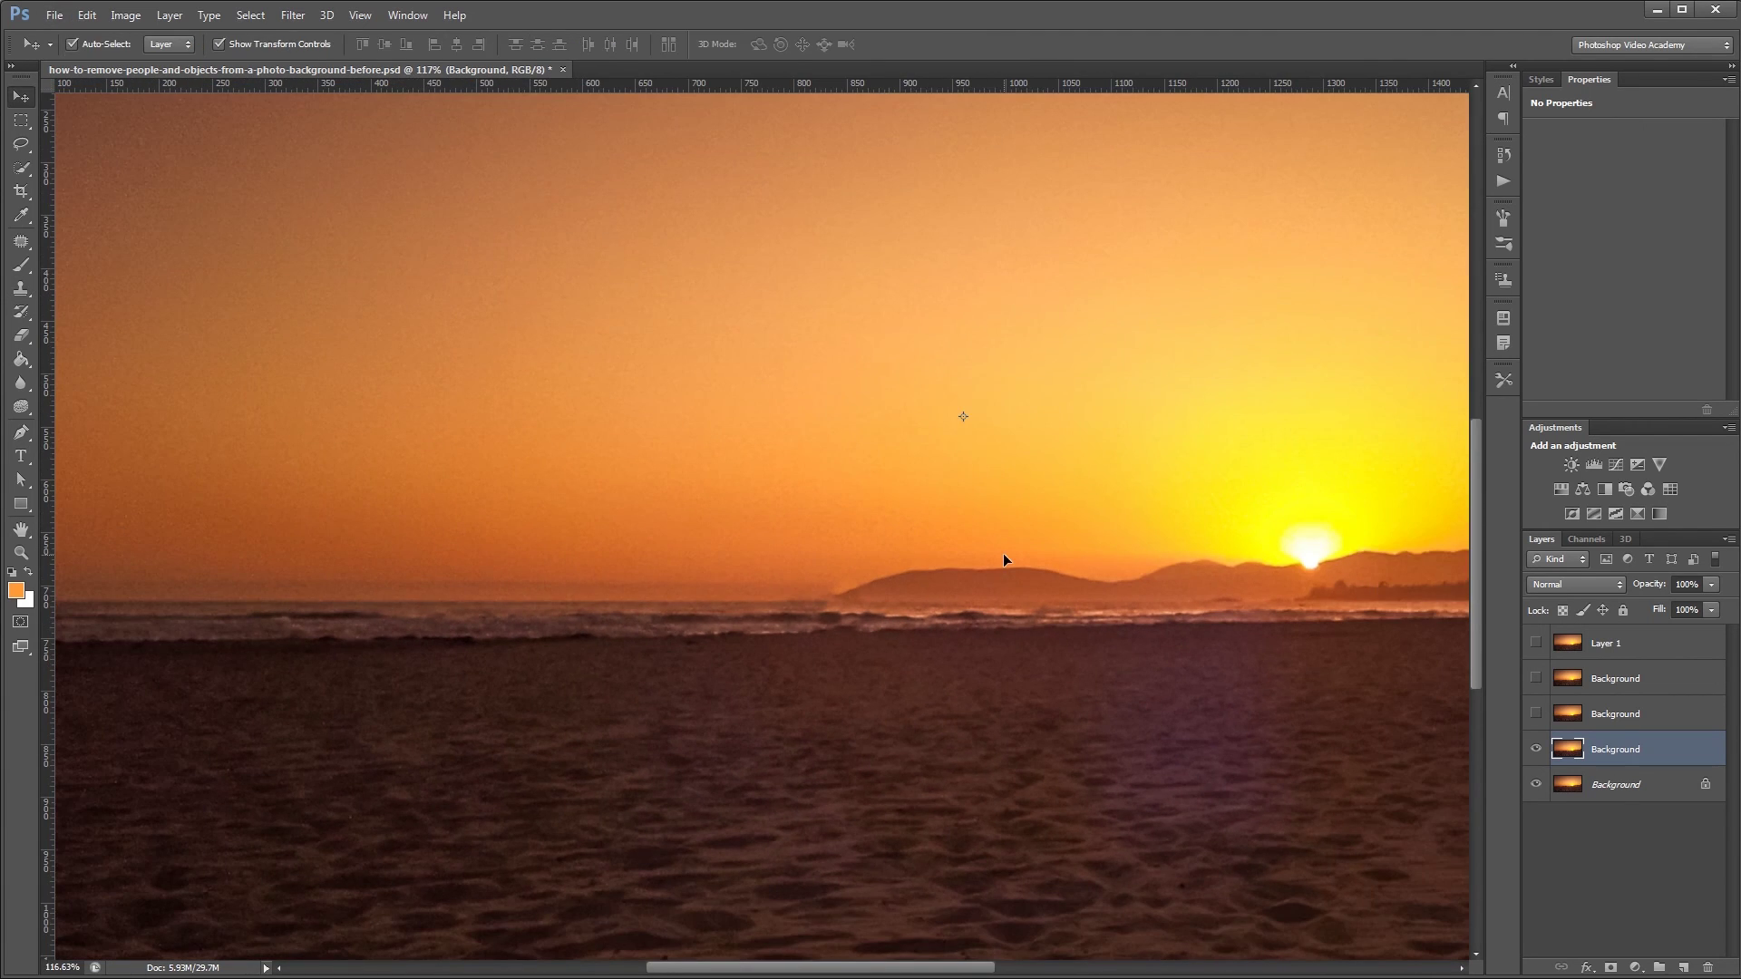
pyautogui.click(1535, 714)
pyautogui.click(1535, 680)
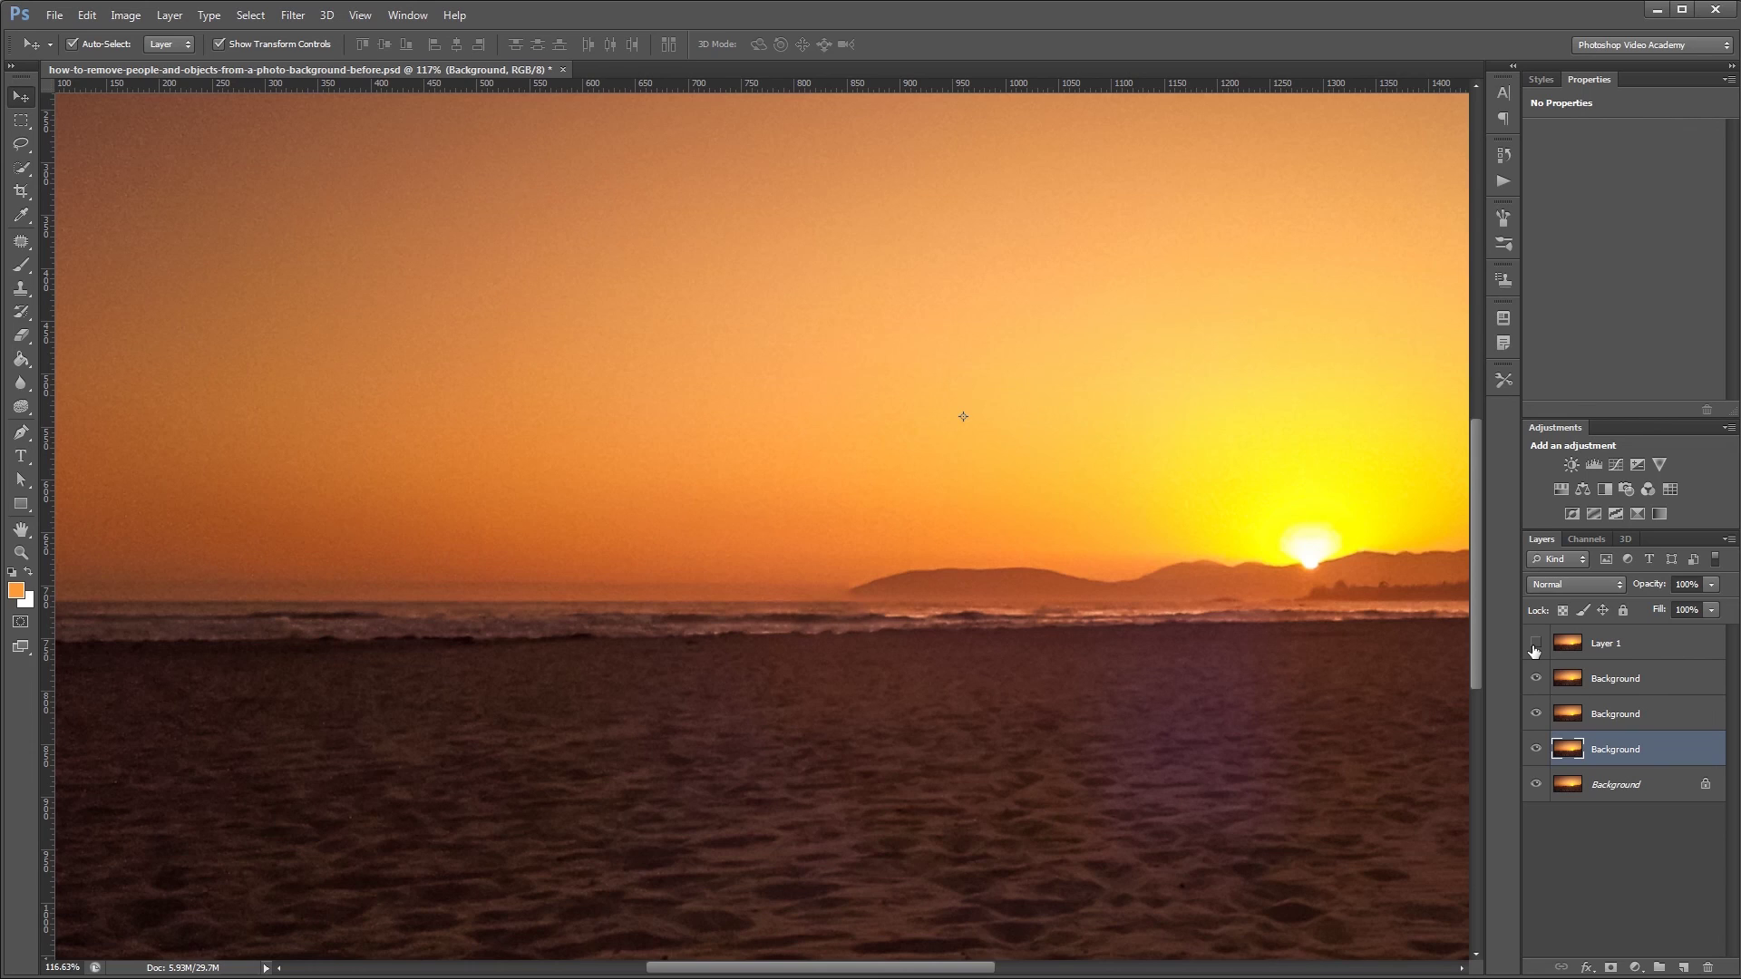
pyautogui.click(1535, 643)
pyautogui.click(1535, 714)
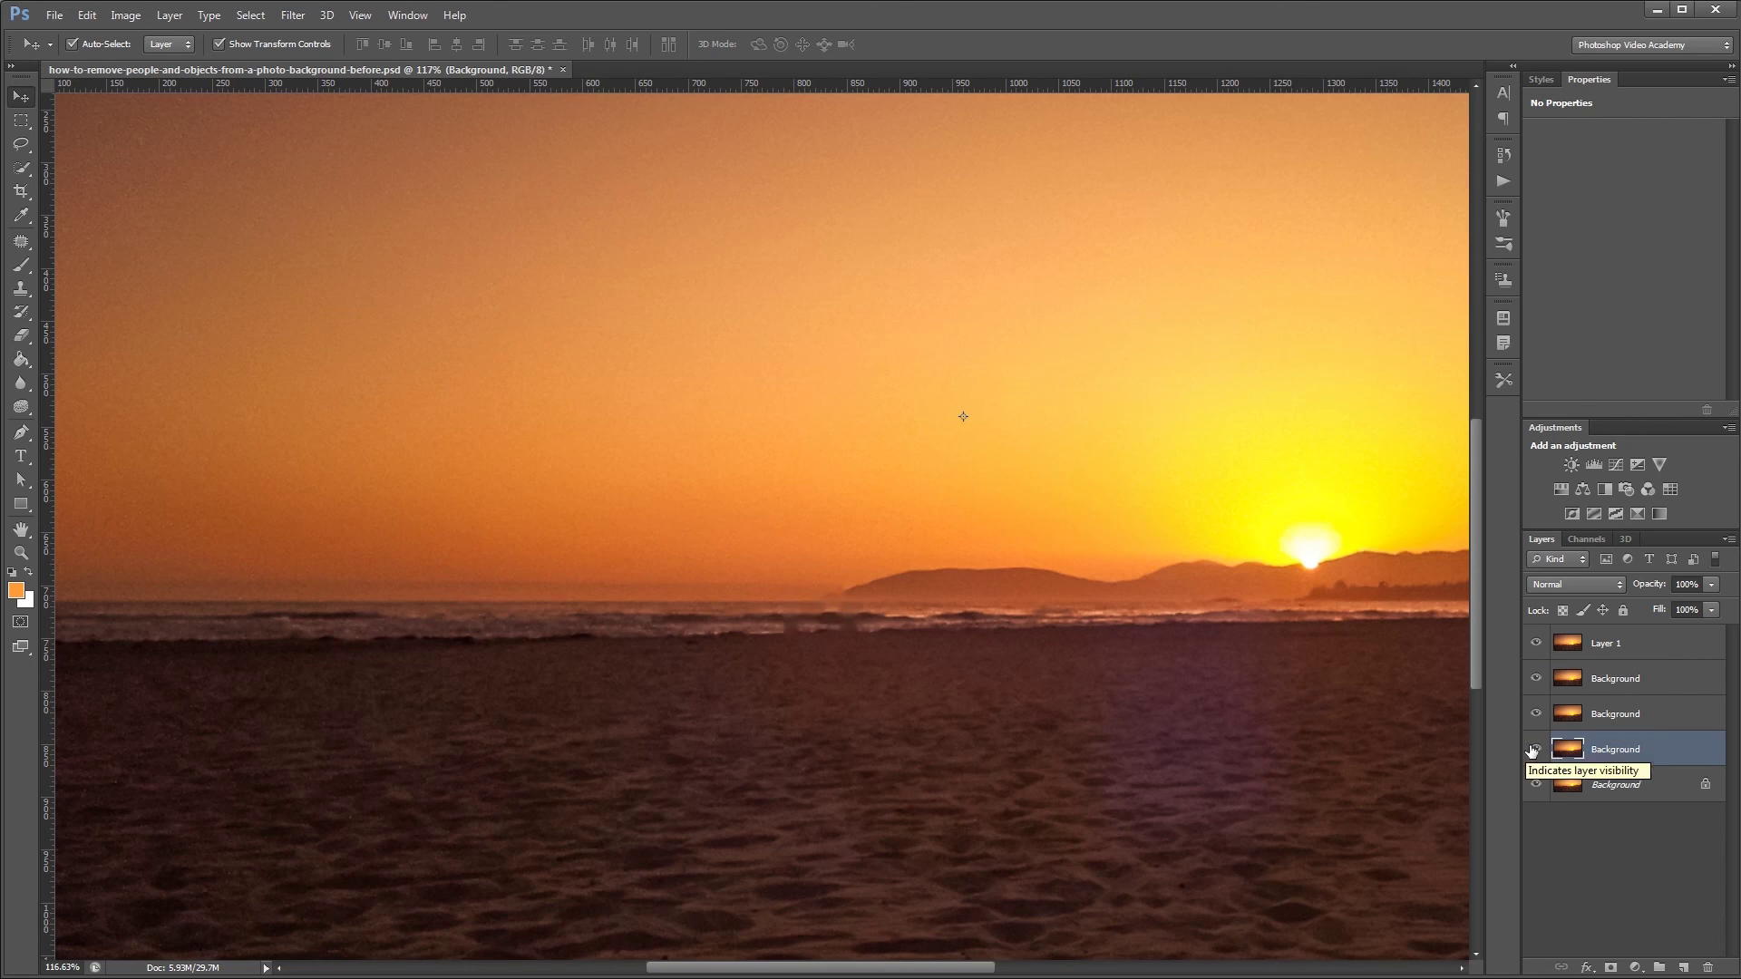
pyautogui.click(1535, 749)
pyautogui.click(1535, 643)
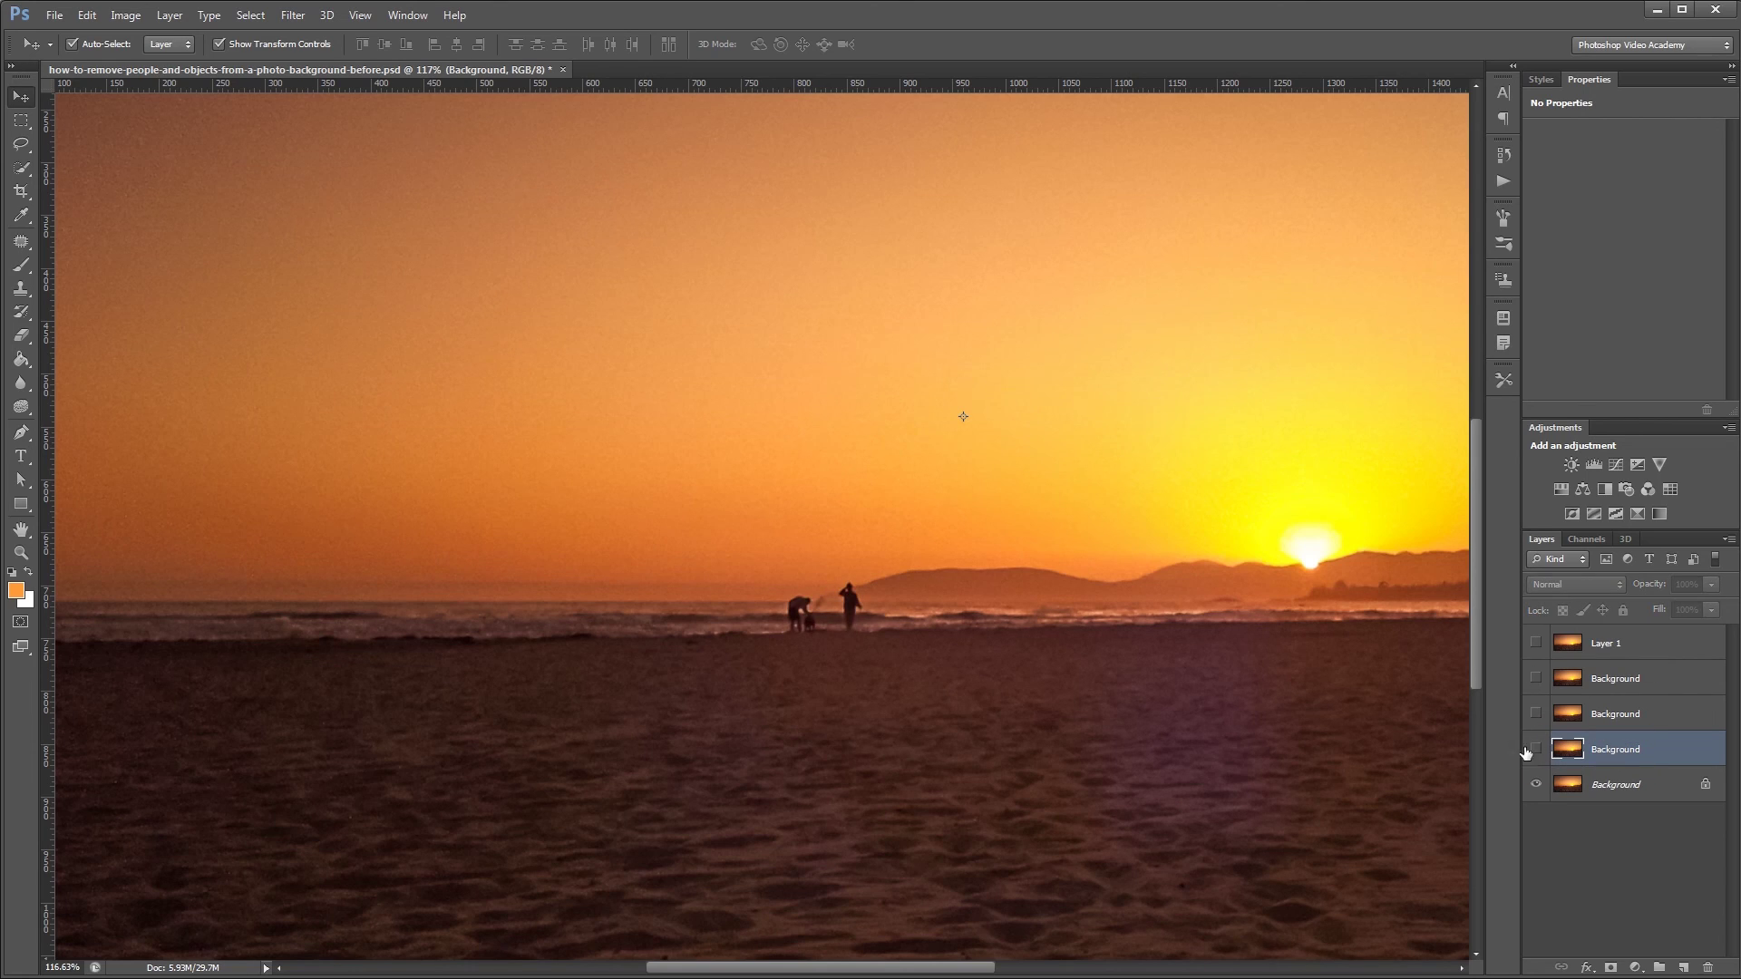
pyautogui.moveTo(1535, 755); pyautogui.dragTo(1535, 650)
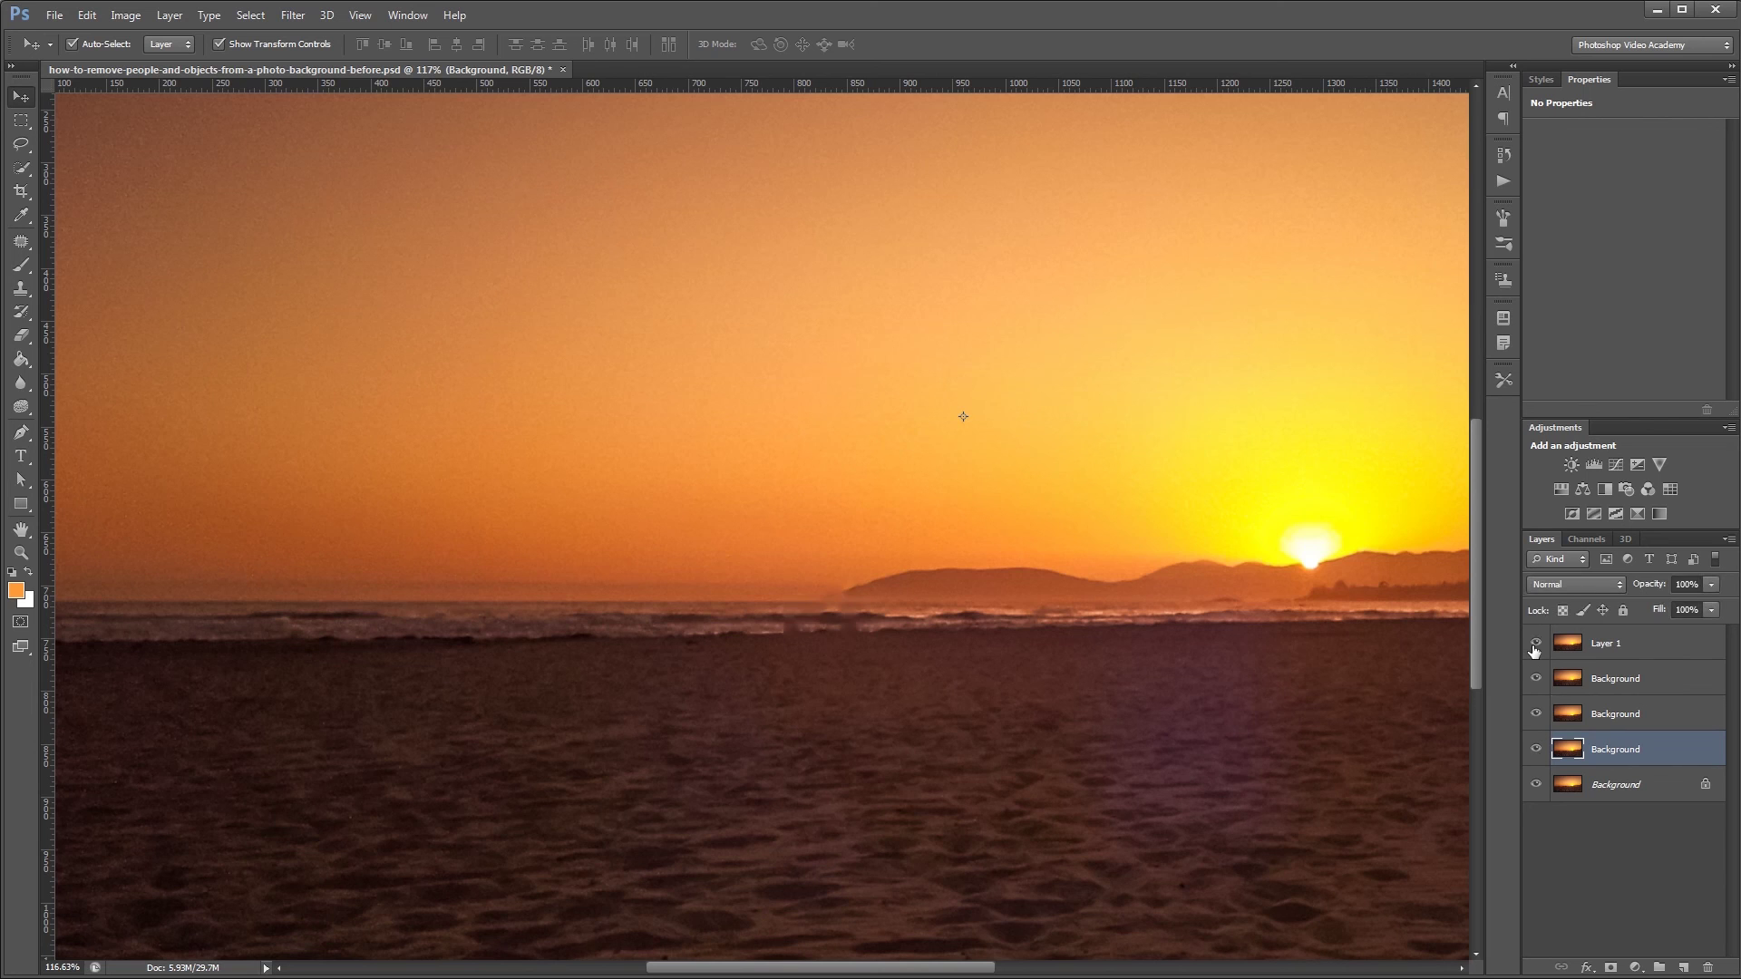